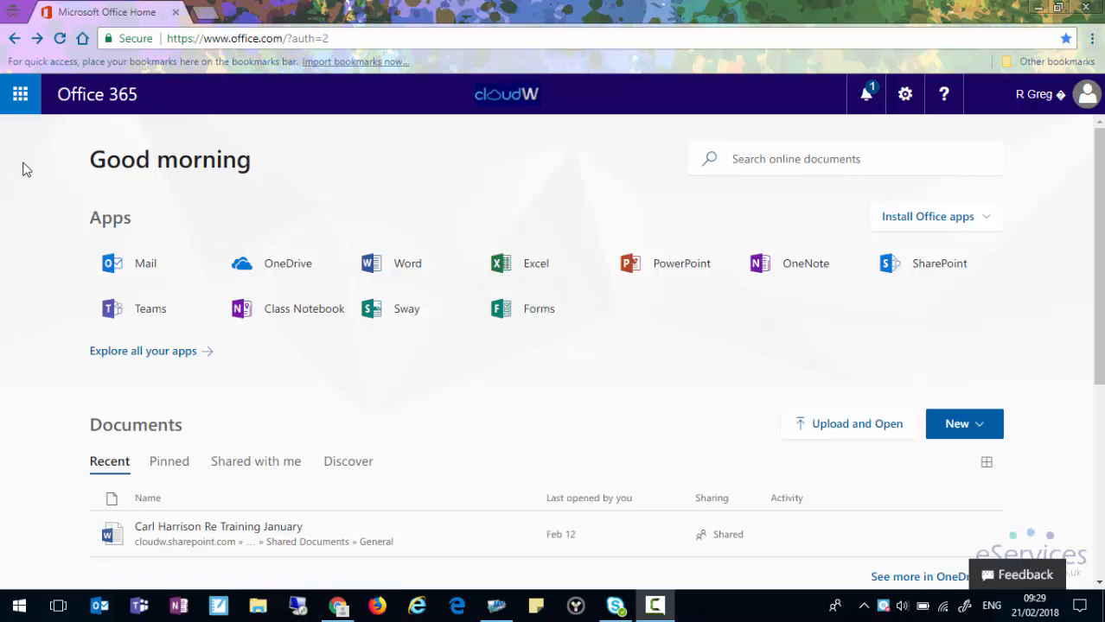
- Open Forms from the full list of Office 365 apps and create a new blank form
left_click(20, 95)
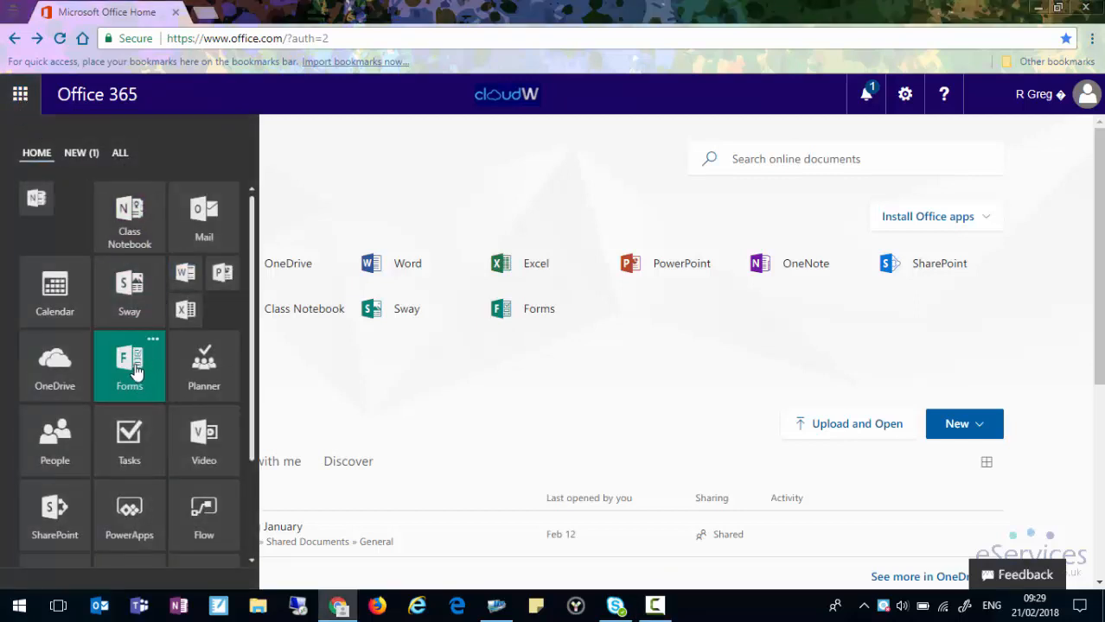
left_click(122, 158)
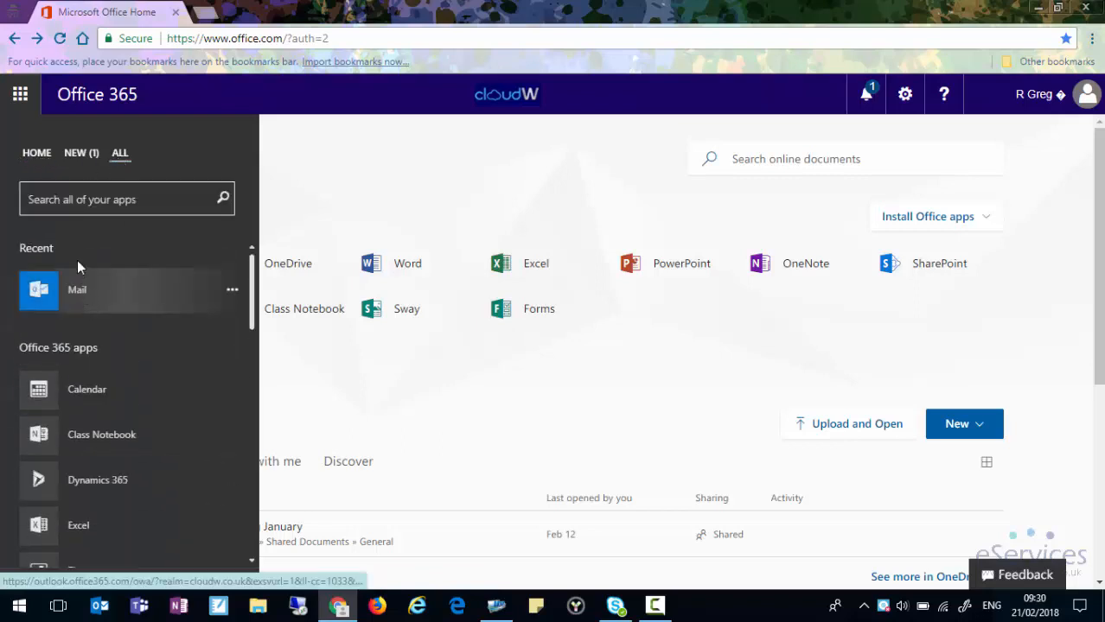
scroll(95, 386, "down", 4)
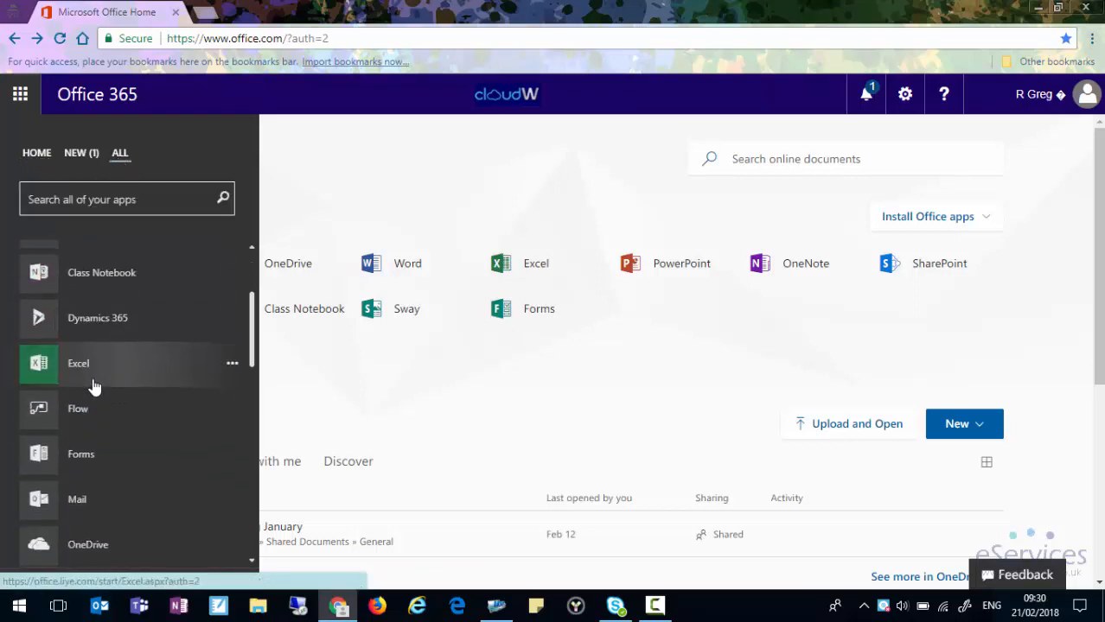
left_click(98, 459)
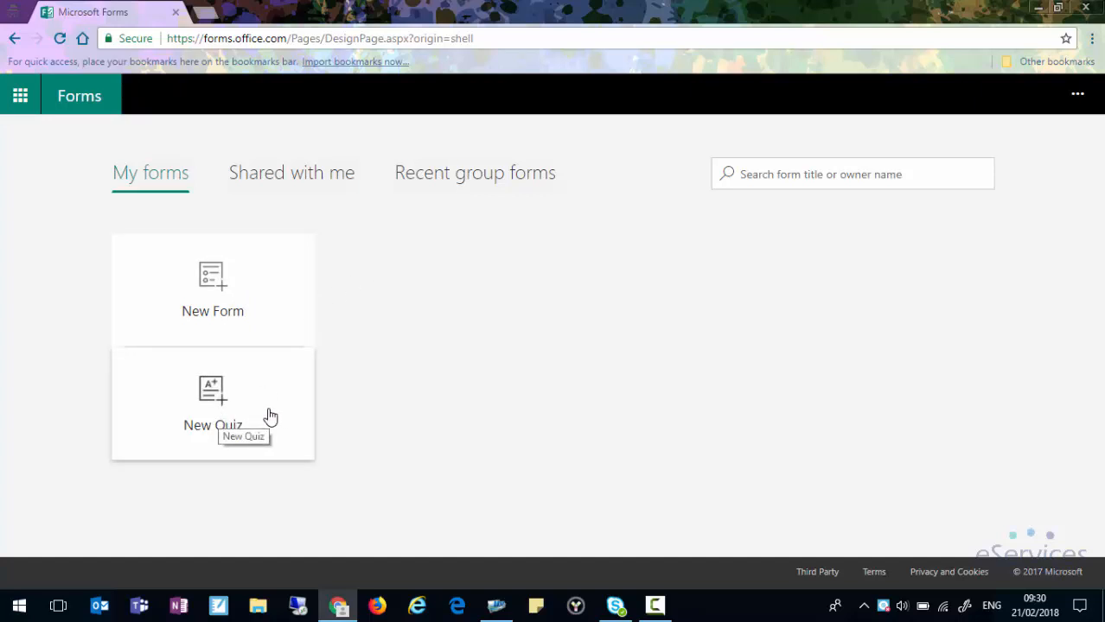
left_click(218, 295)
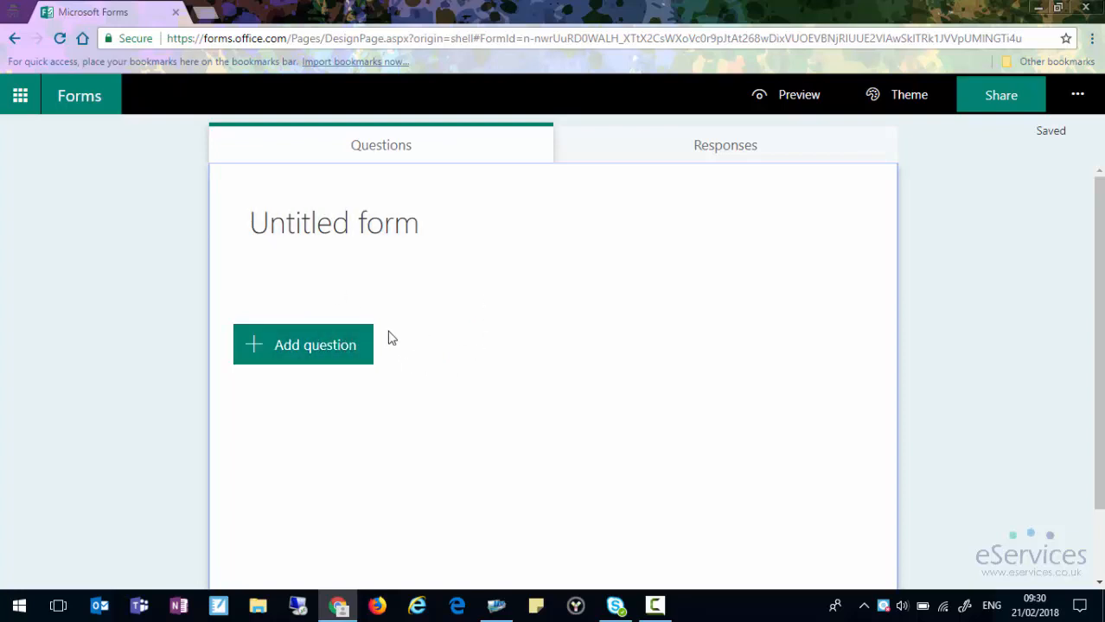
- Title the form "Training Feedback" and enter the description "Feedback on the Office 365 training from Monday 19th February 2018"
left_click(398, 227)
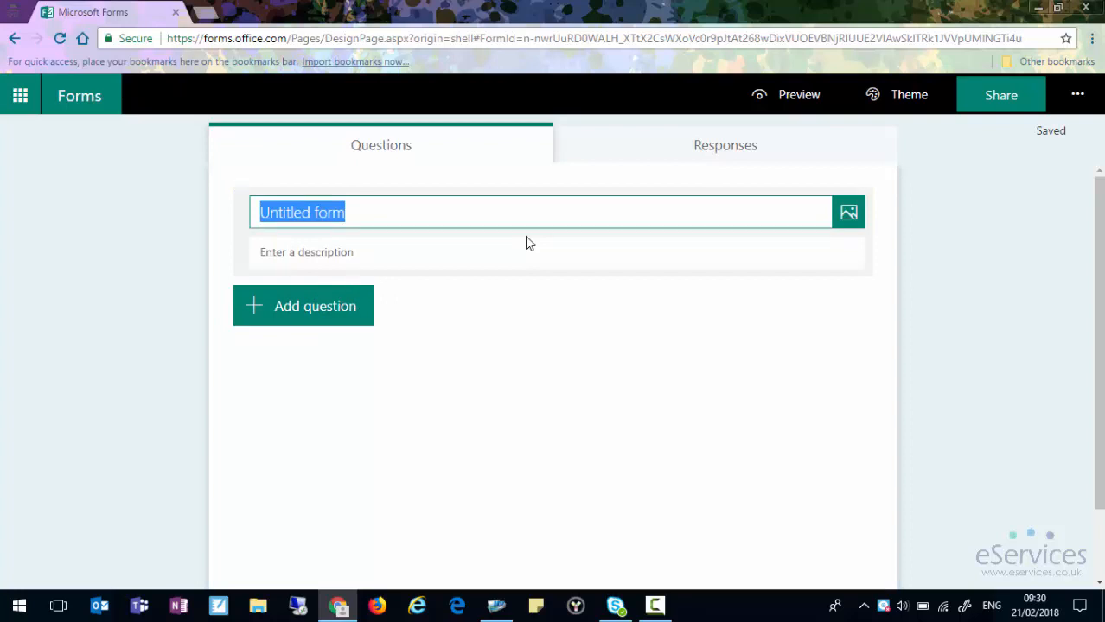
type("Training Feedback")
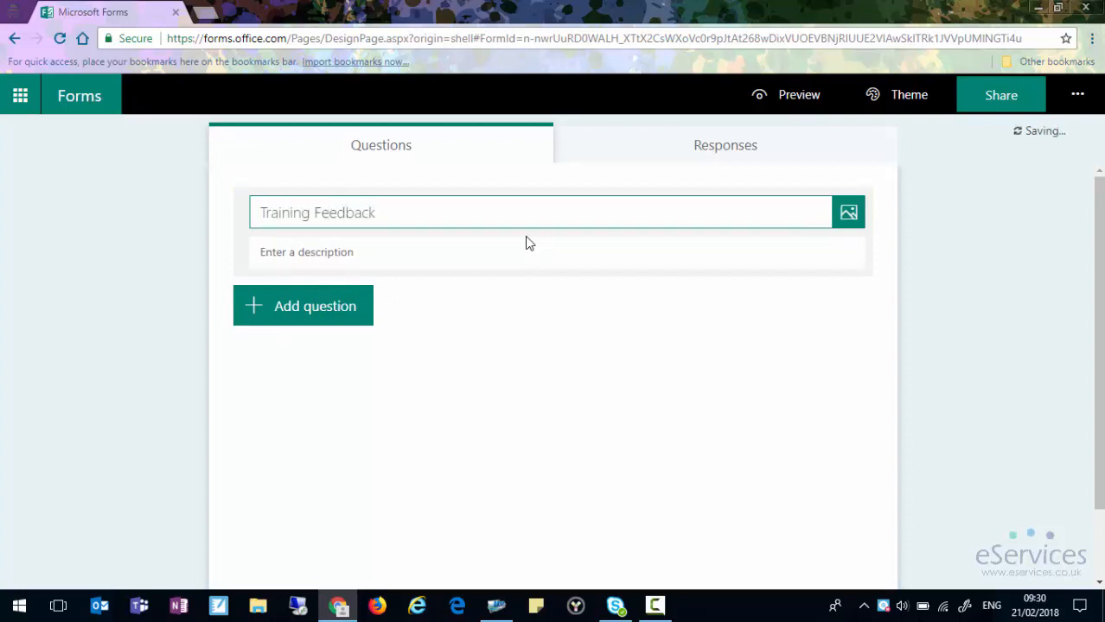
left_click(408, 251)
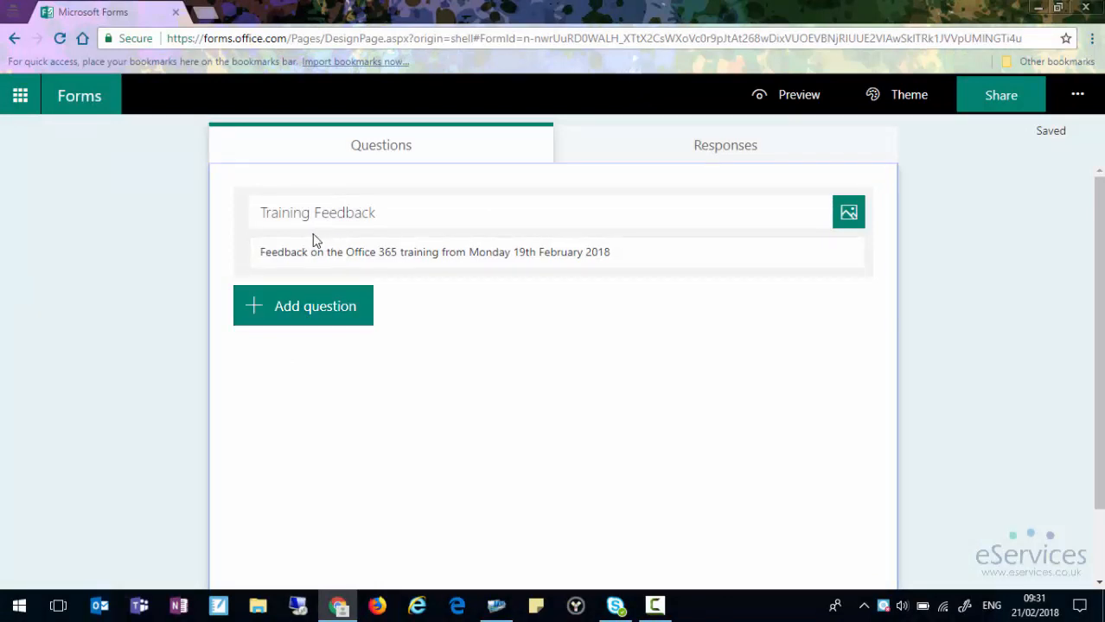
- Search Bing images for "training" and add the photo of a presenter before a seated audience to the form title
left_click(413, 216)
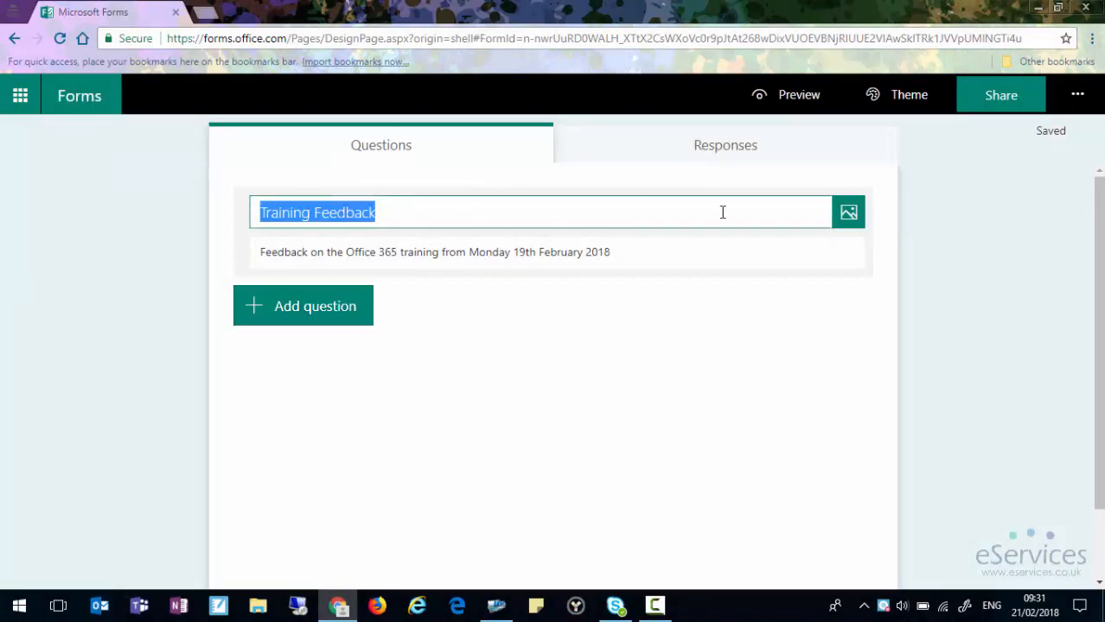
left_click(849, 216)
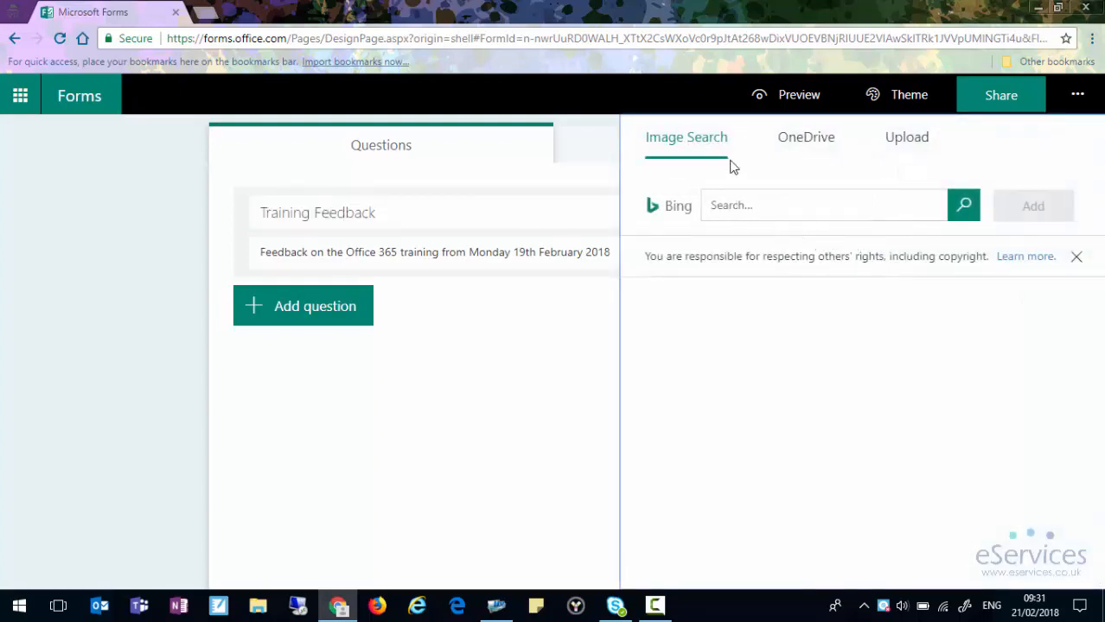
left_click(733, 207)
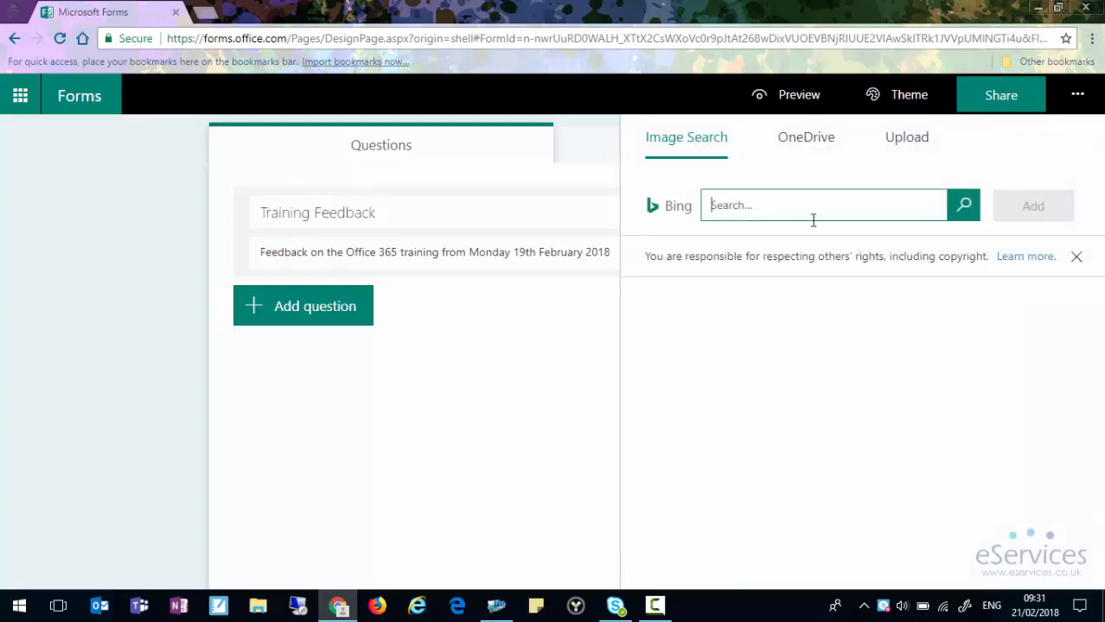
type("training")
left_click(959, 218)
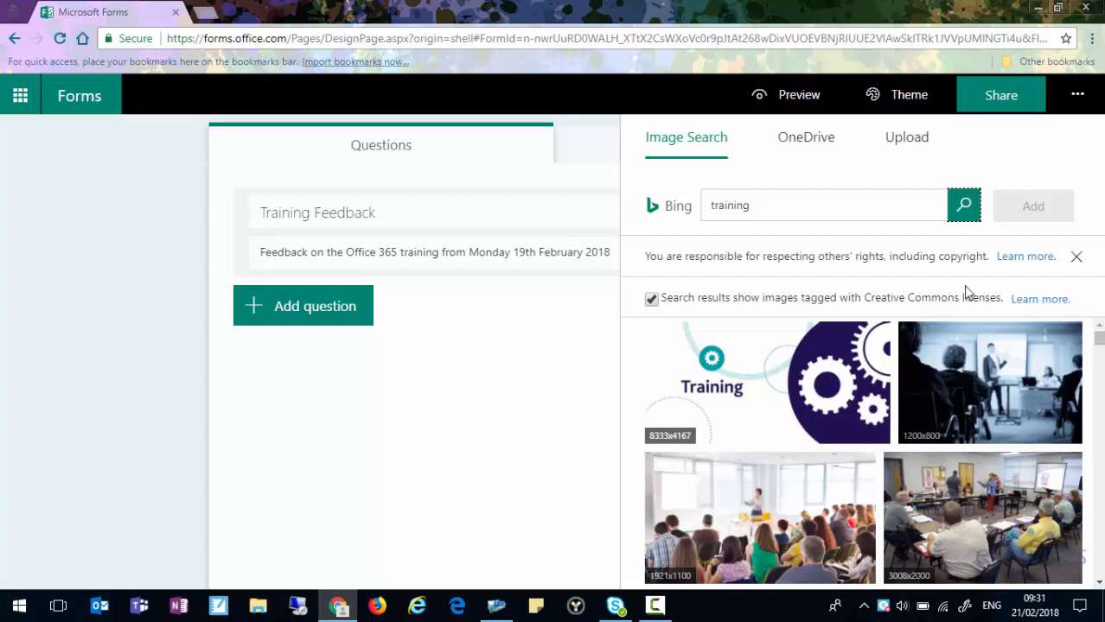
scroll(870, 409, "down", 1)
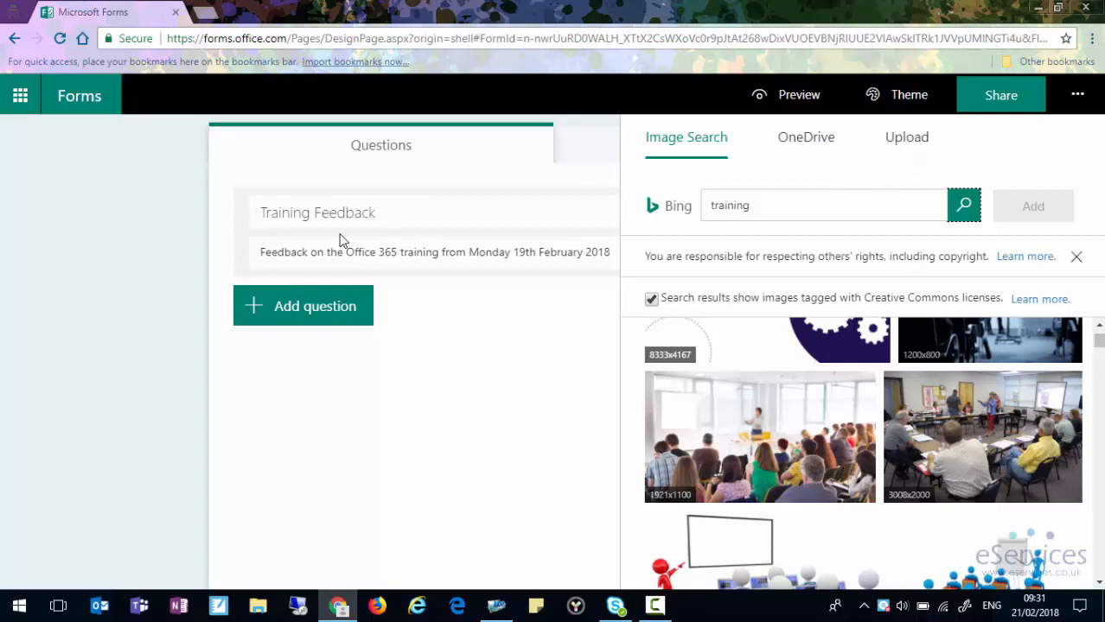
left_click(720, 434)
left_click(1036, 207)
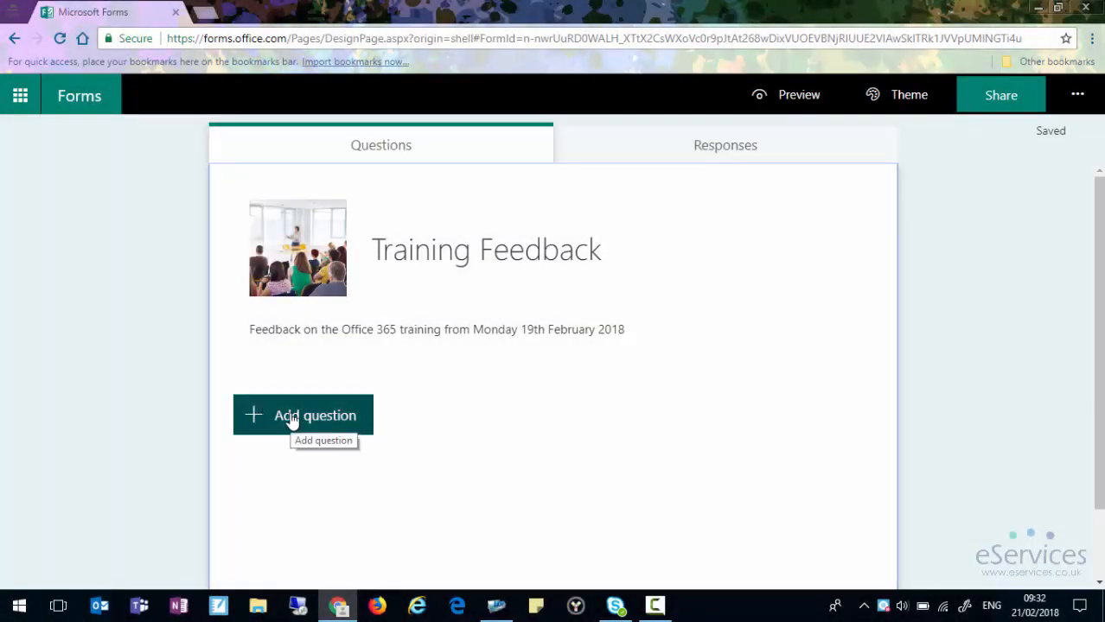
- Add a choice question to the form with the text "Did you enjoy the training?"
left_click(291, 418)
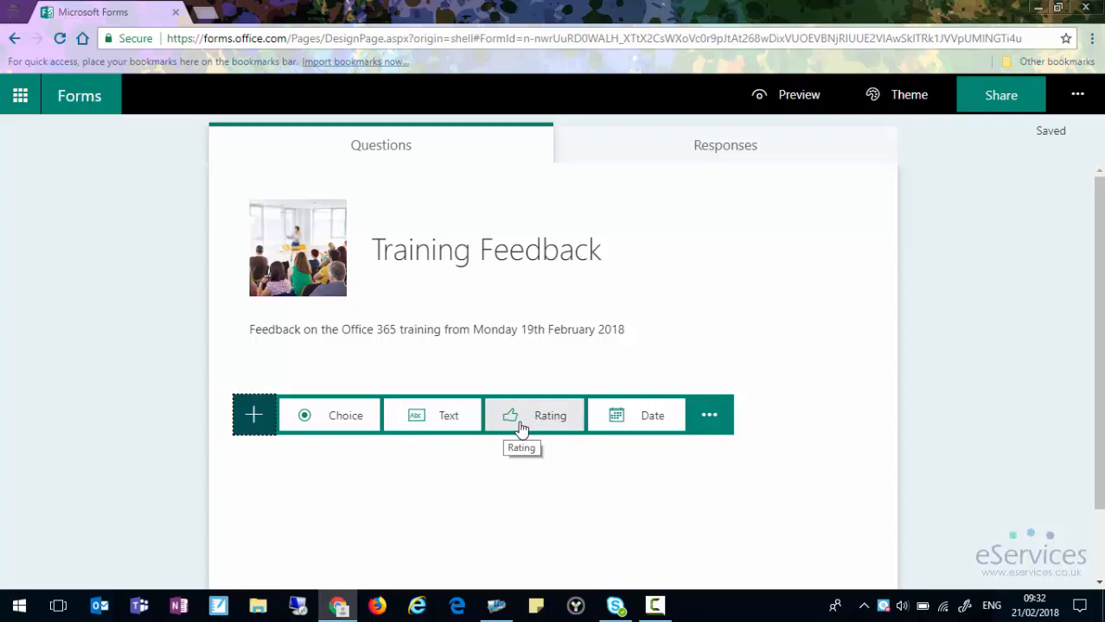
left_click(708, 418)
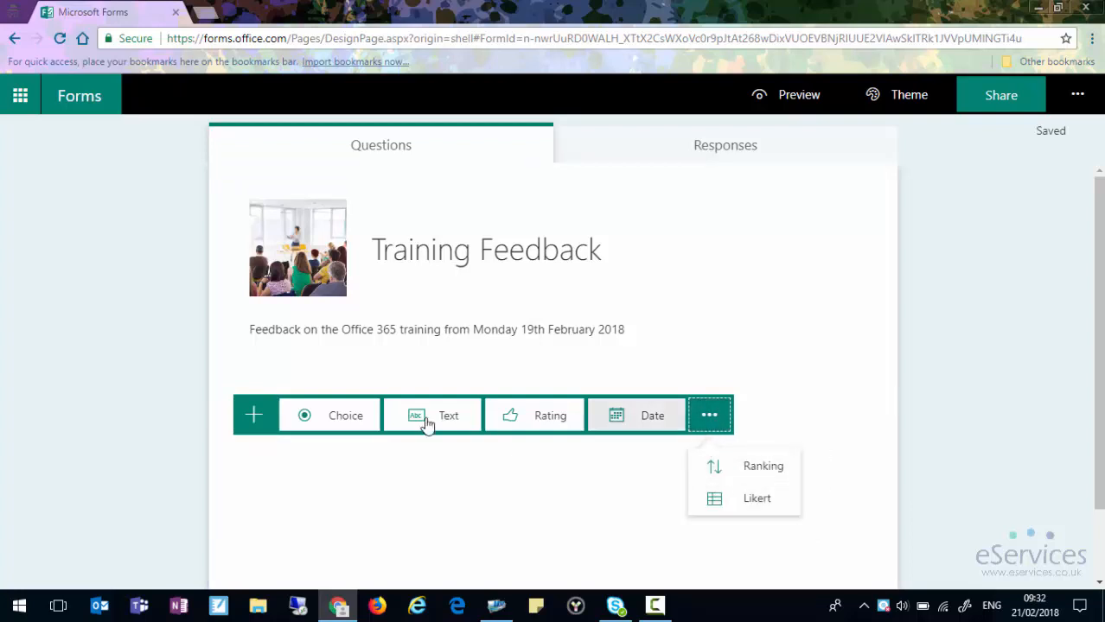
left_click(332, 423)
left_click(333, 423)
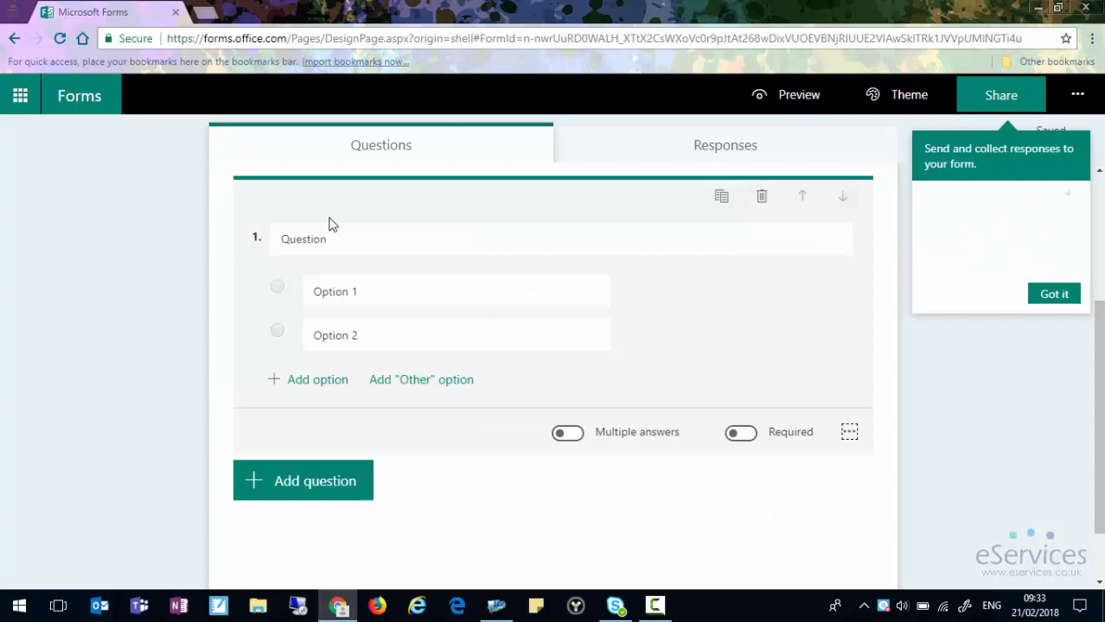
double_click(284, 250)
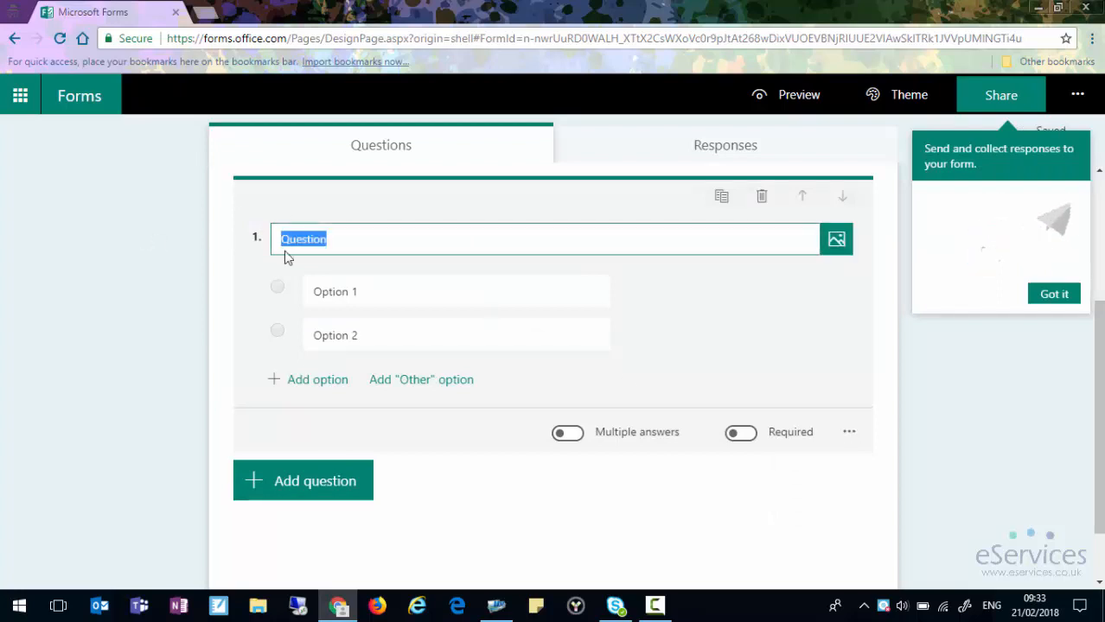
type("Did you enjo")
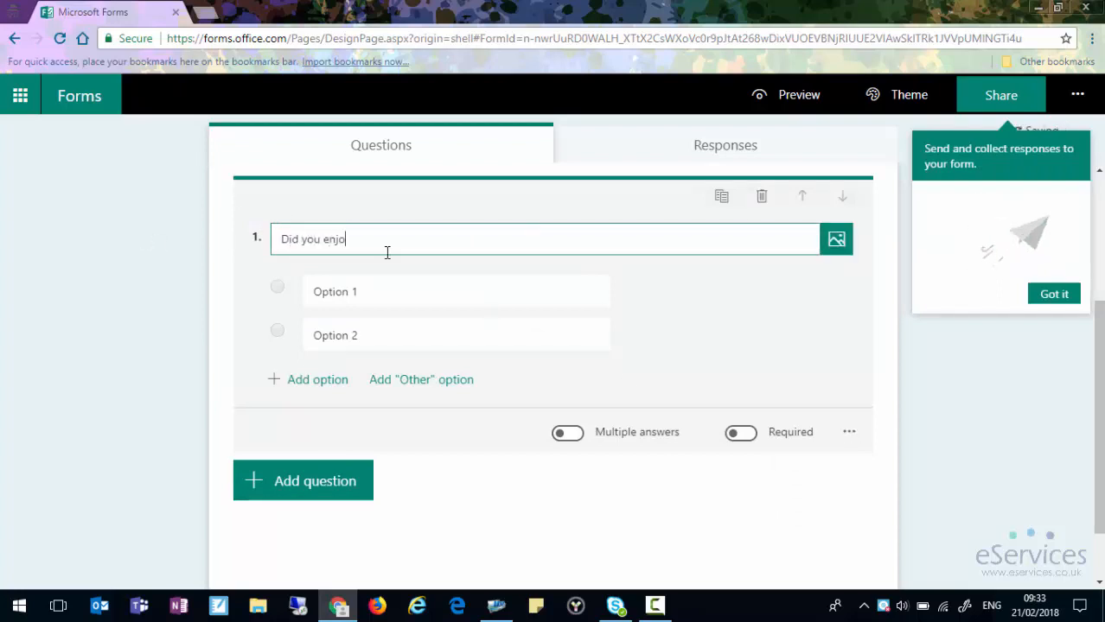
type("y the training?")
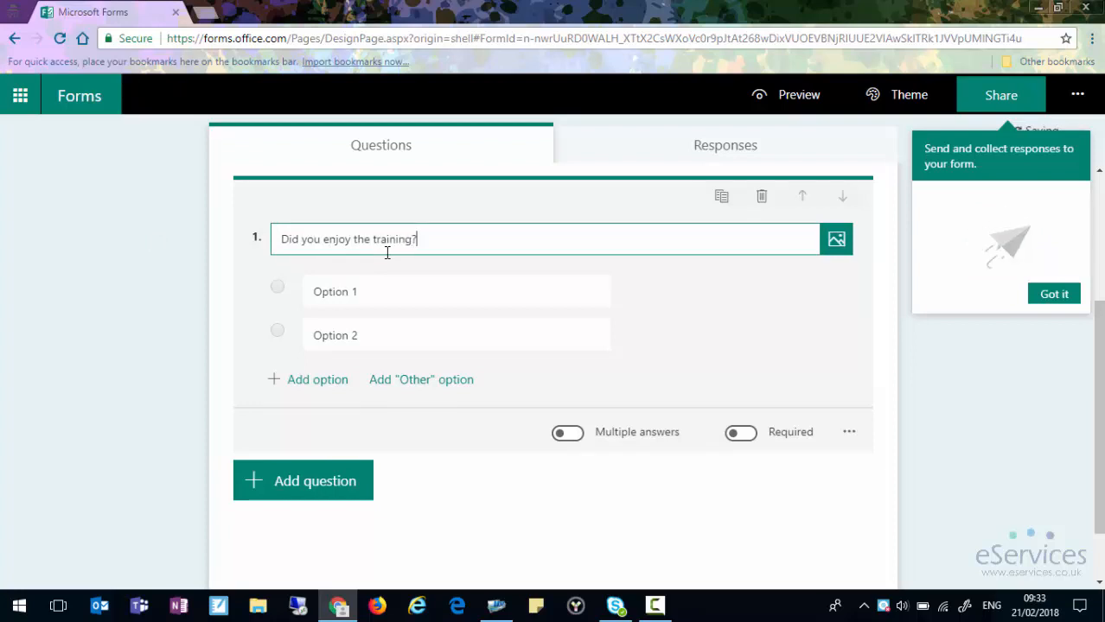
- Set the first question's answer options to "Yes" and "No" and make the question required
left_click(384, 294)
type("Yes")
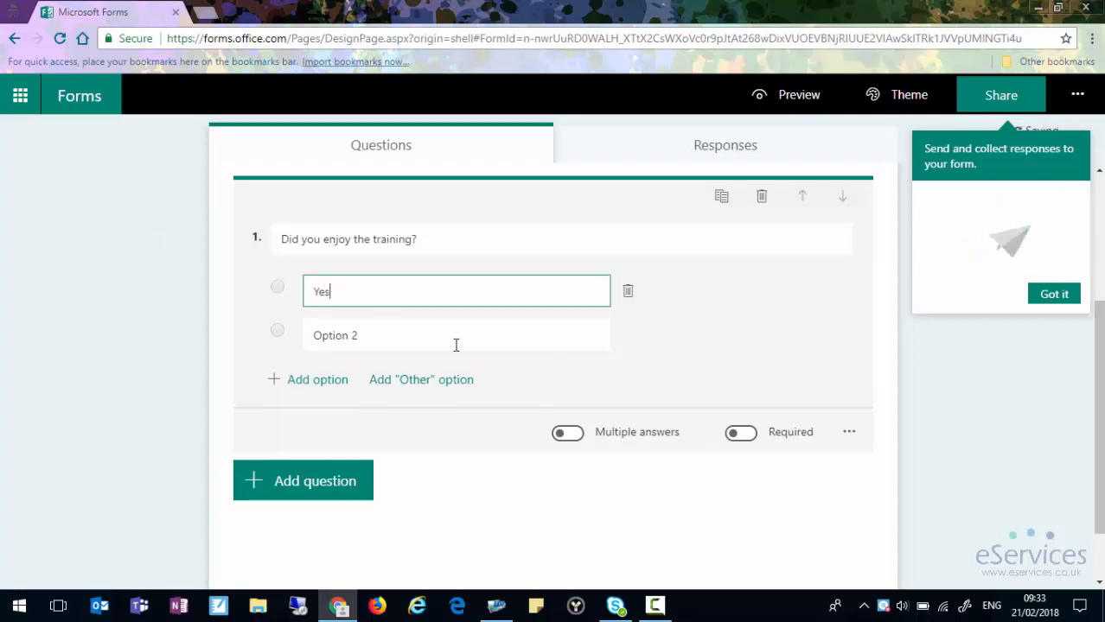
left_click(427, 337)
type("No")
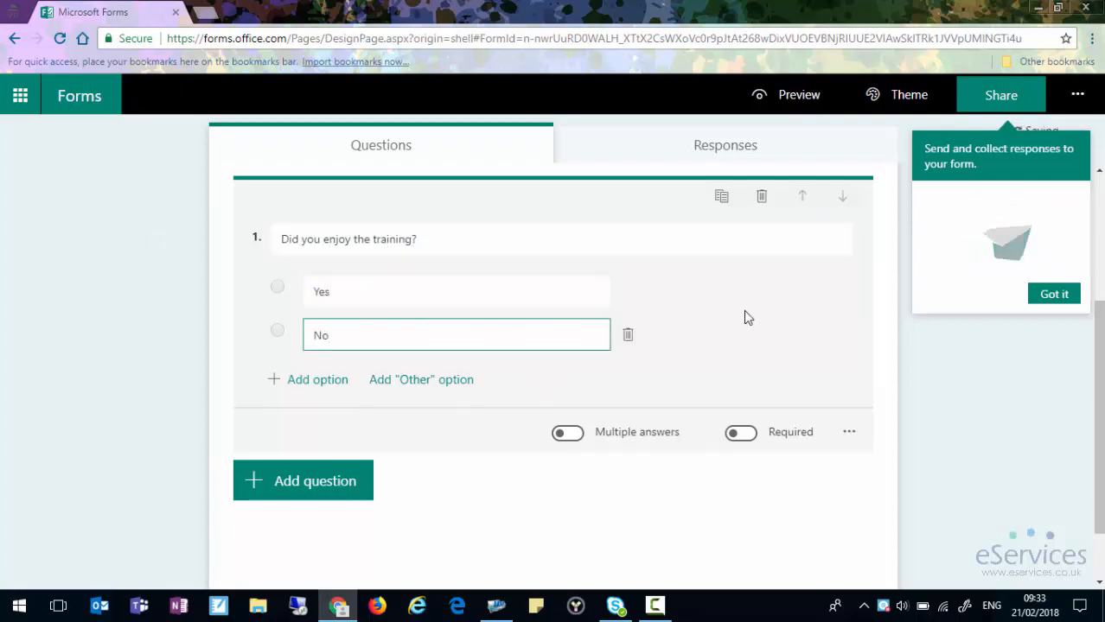
left_click(784, 300)
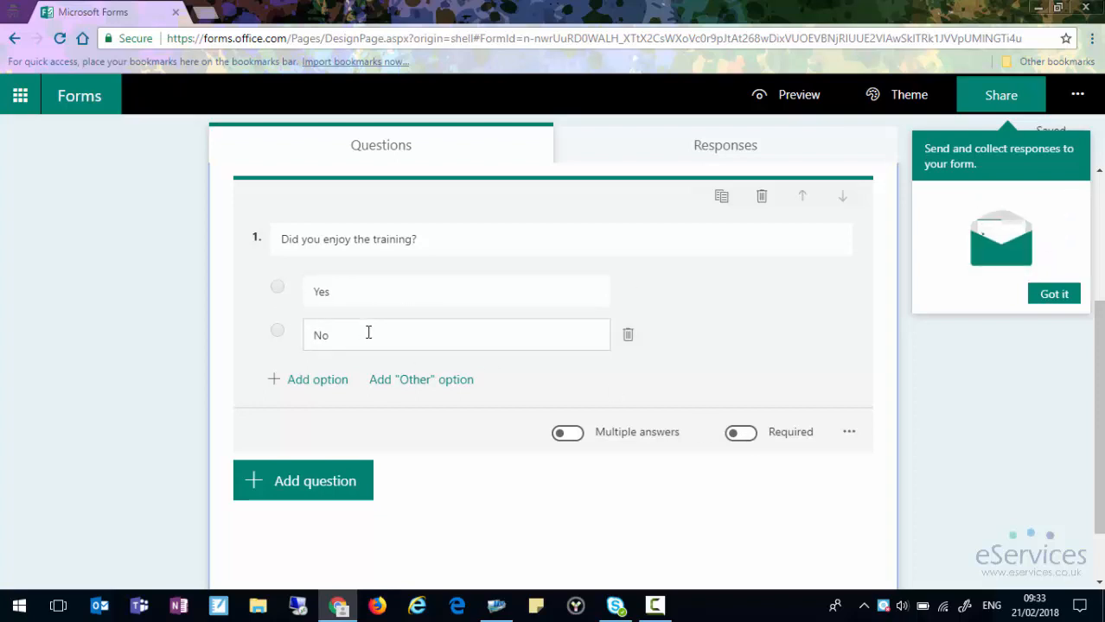
left_click(741, 434)
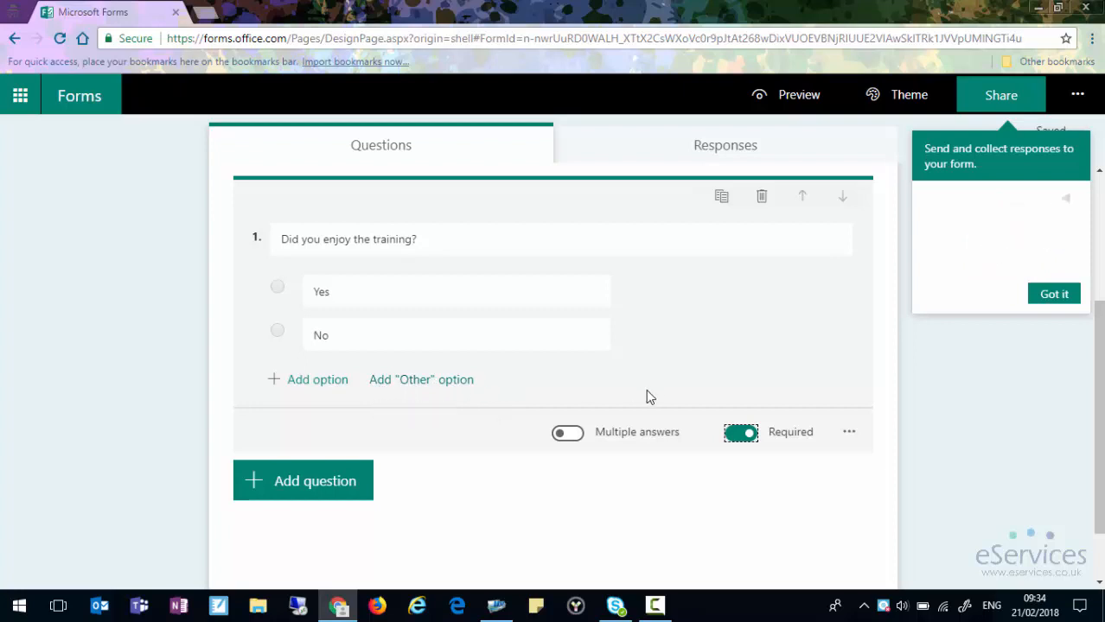
- Try out a subtitle on the first question, remove it, and check the question's shuffle setting without applying it
left_click(851, 436)
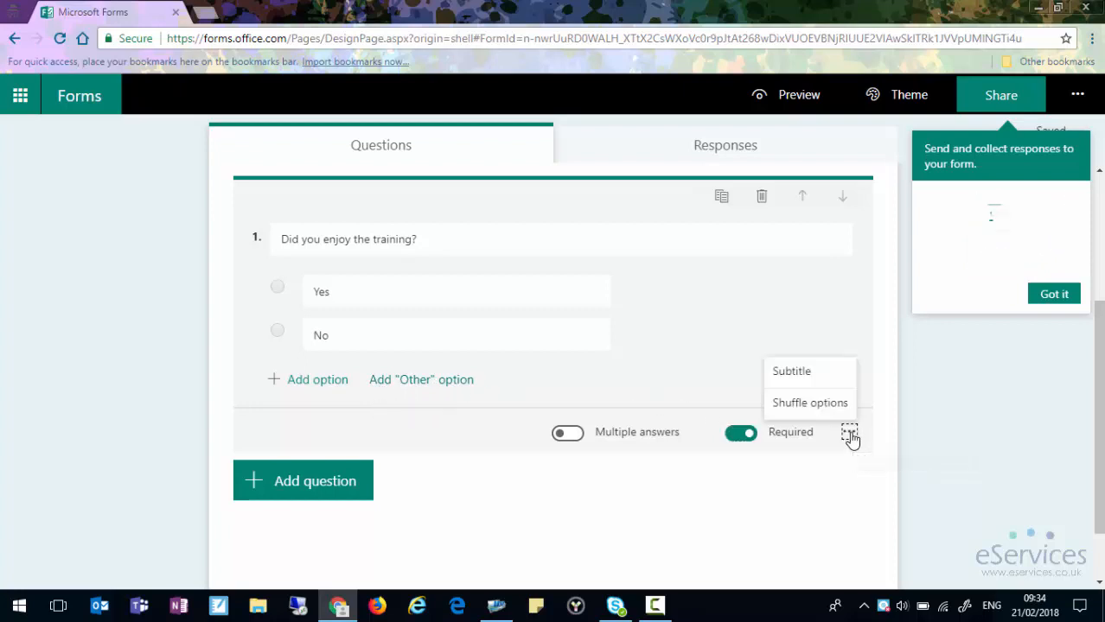
left_click(791, 371)
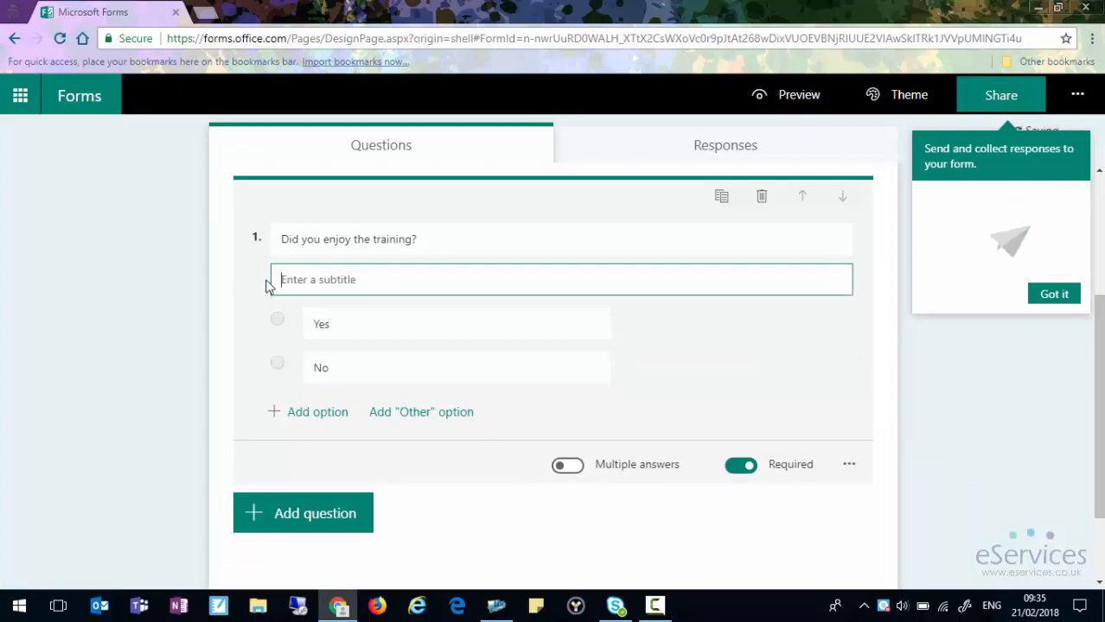
left_click(849, 464)
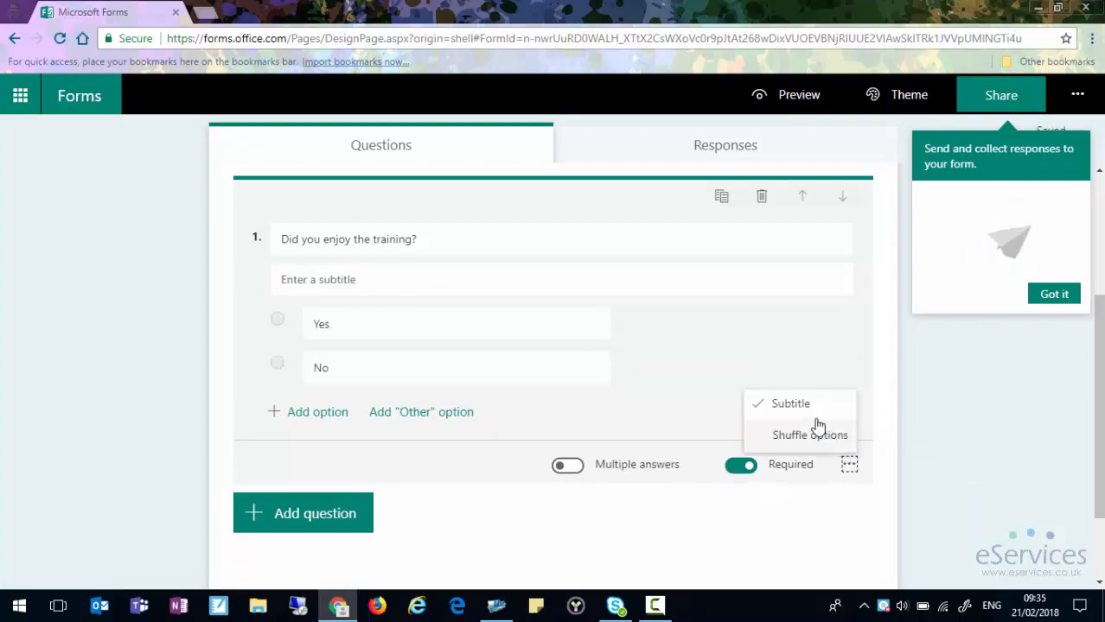
left_click(808, 402)
left_click(850, 434)
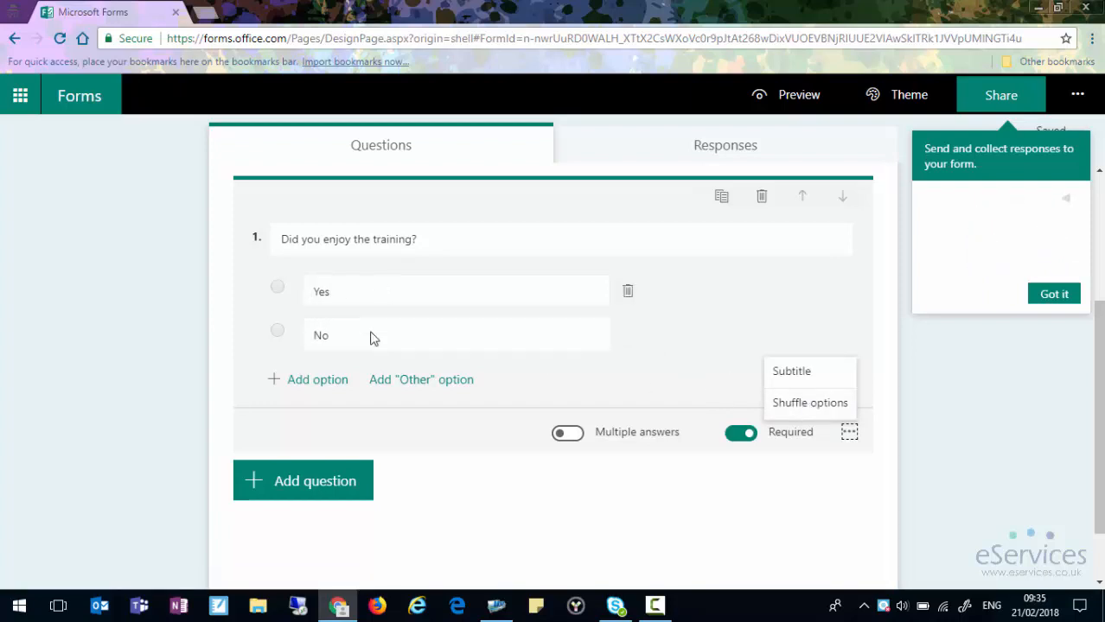
left_click(705, 389)
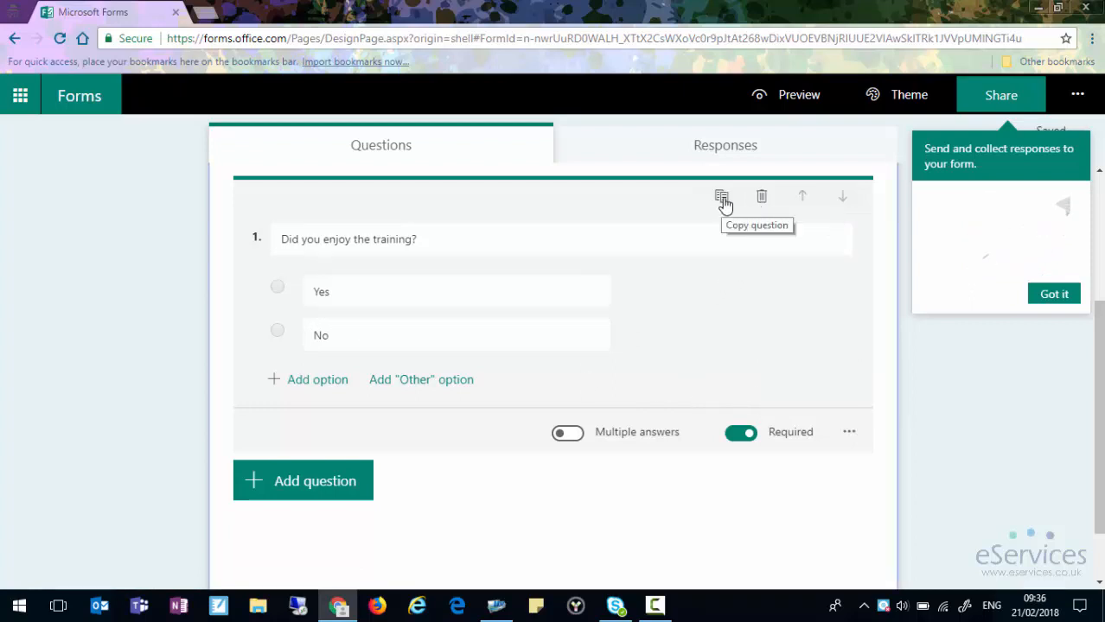
left_click(402, 239)
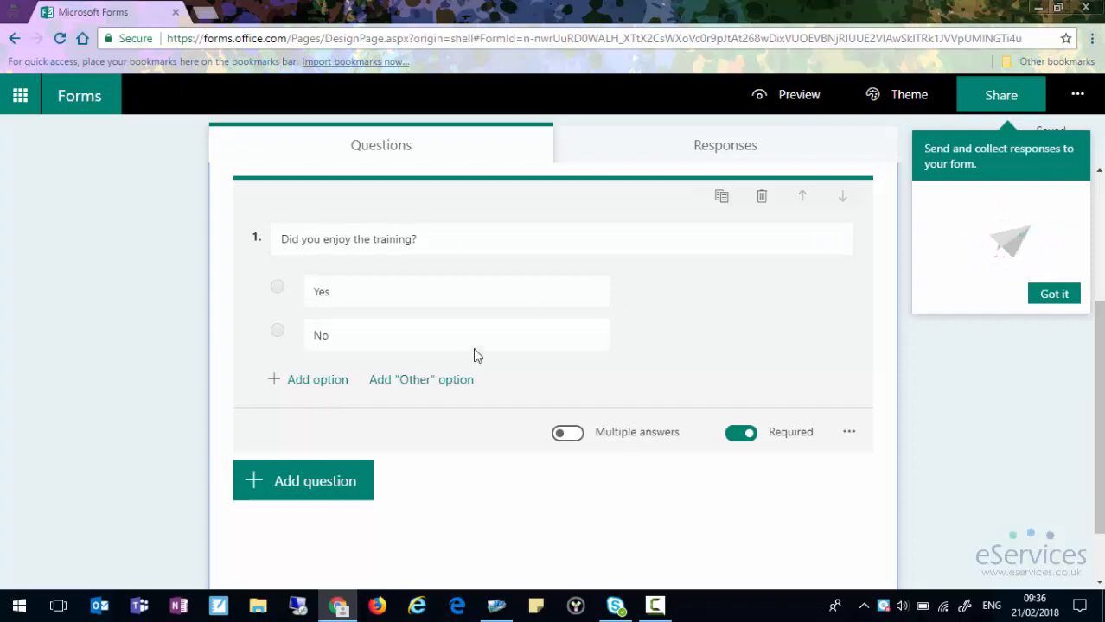
- Add a required text question reading "What did you think of the training?"
left_click(303, 484)
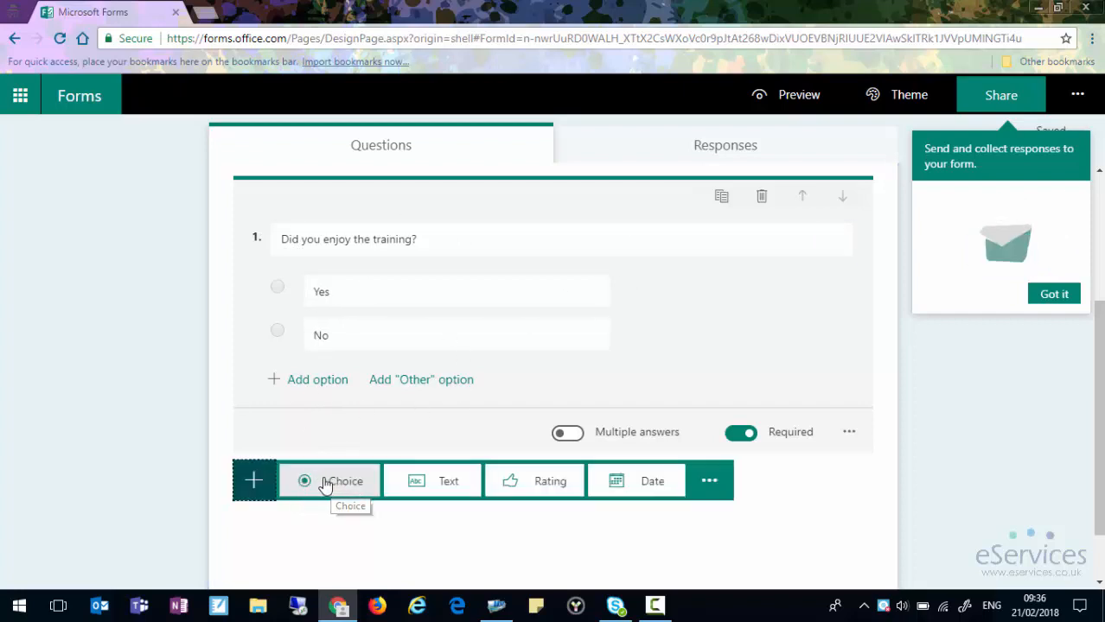
left_click(448, 486)
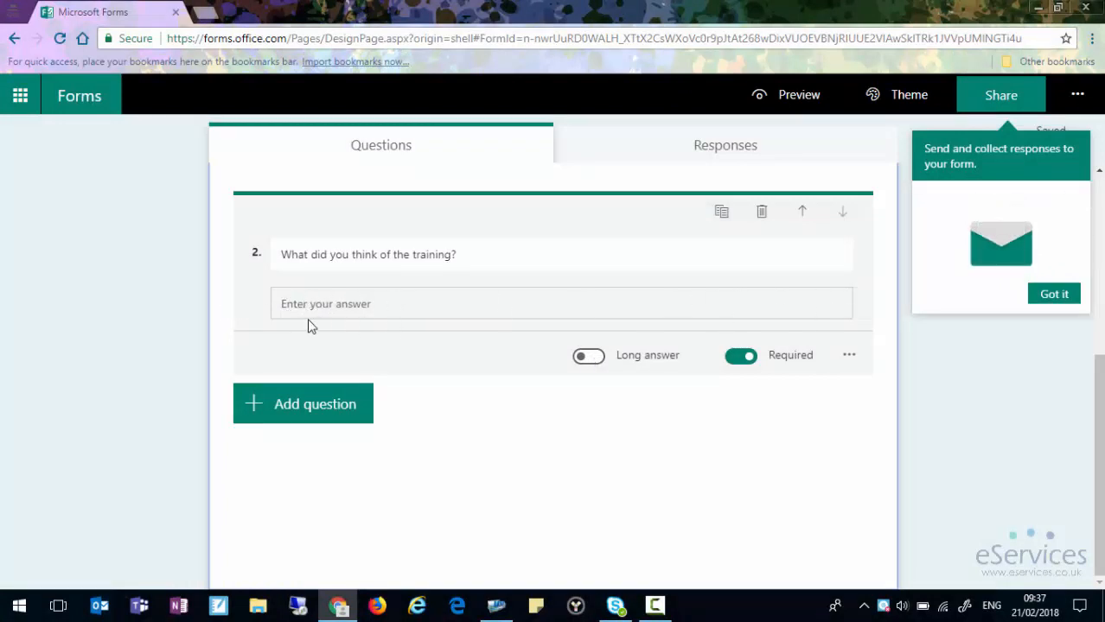
- Try the long answer setting on the second question and switch it back off
left_click(592, 357)
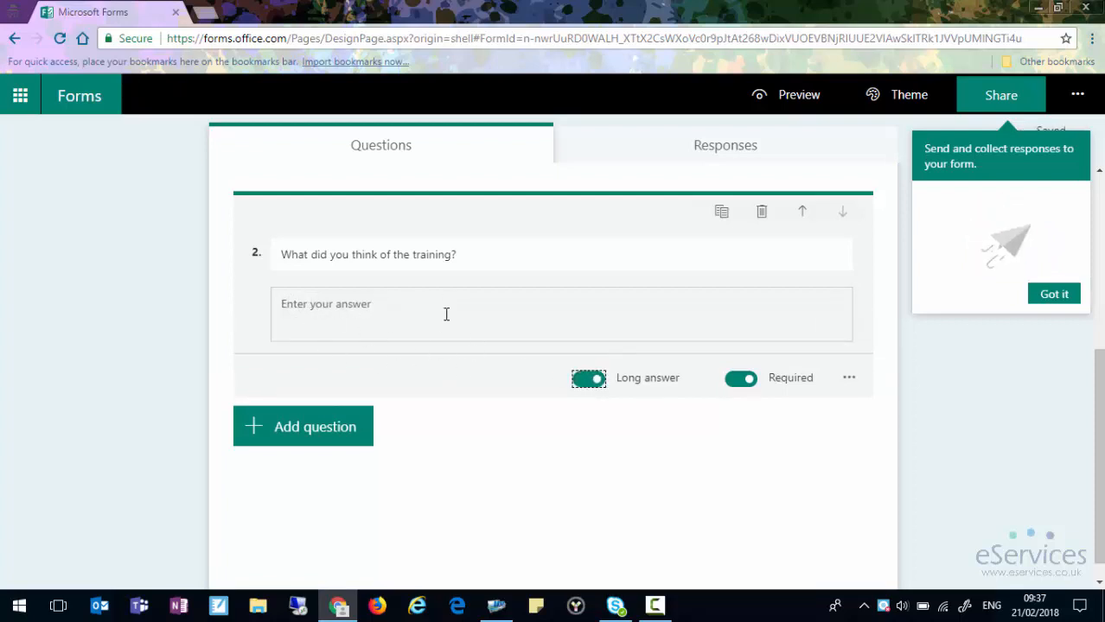
left_click(591, 381)
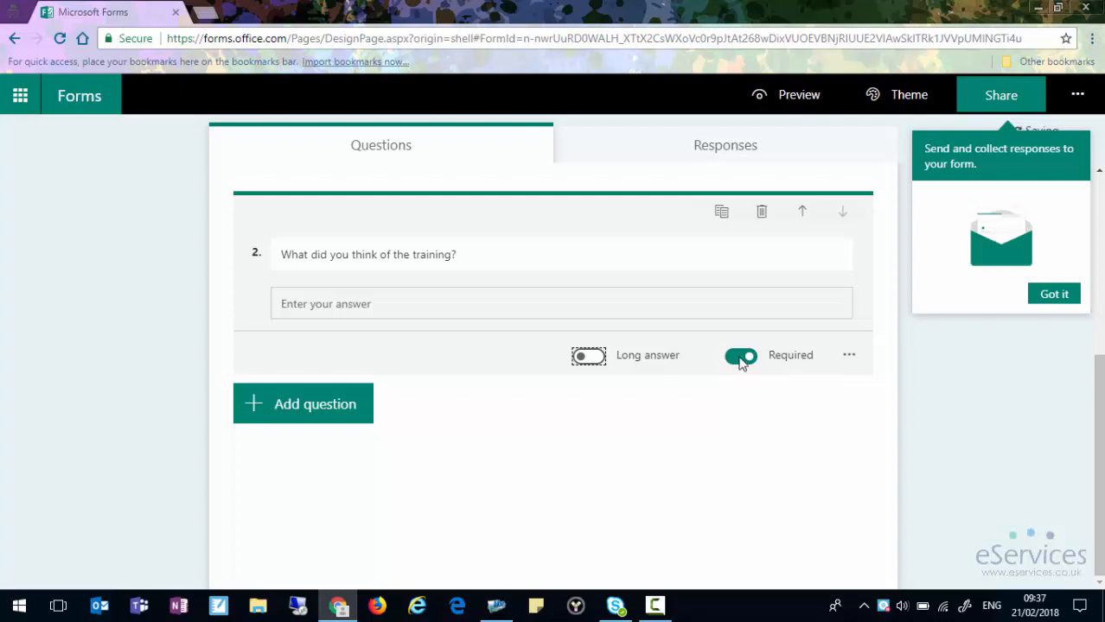
- Try a number restriction on the second question, look through the restriction types, and remove the restriction
left_click(848, 356)
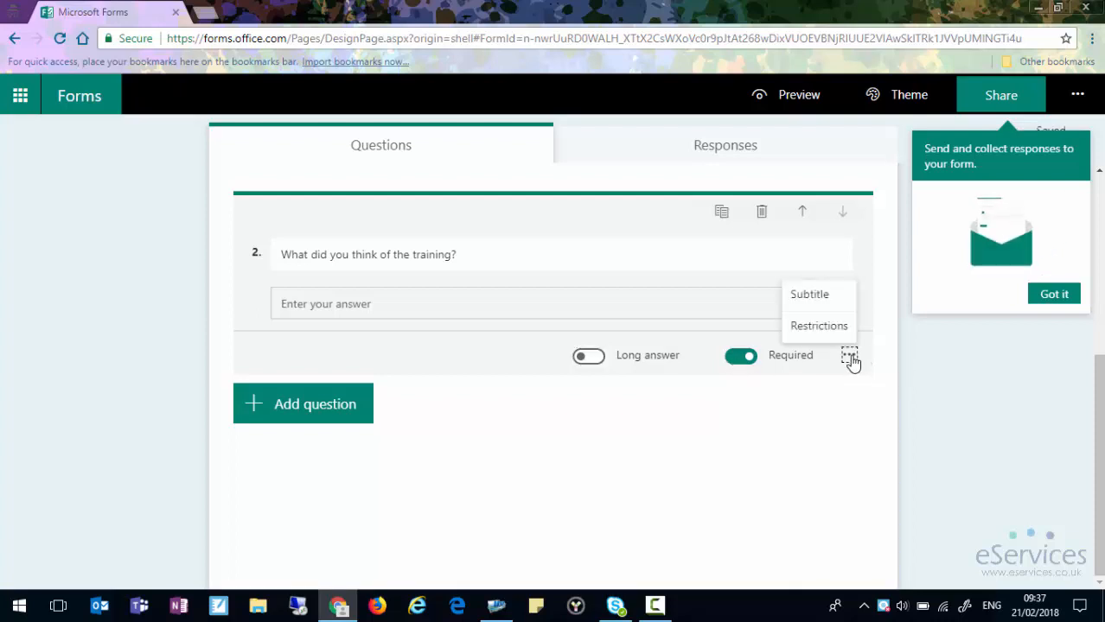
left_click(819, 327)
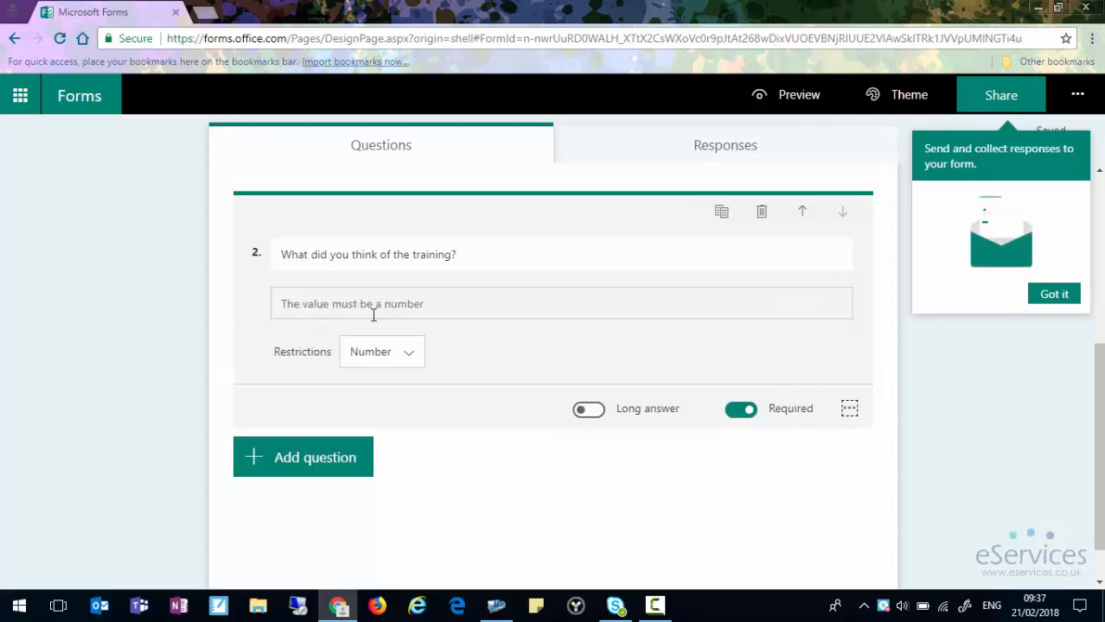
left_click(397, 354)
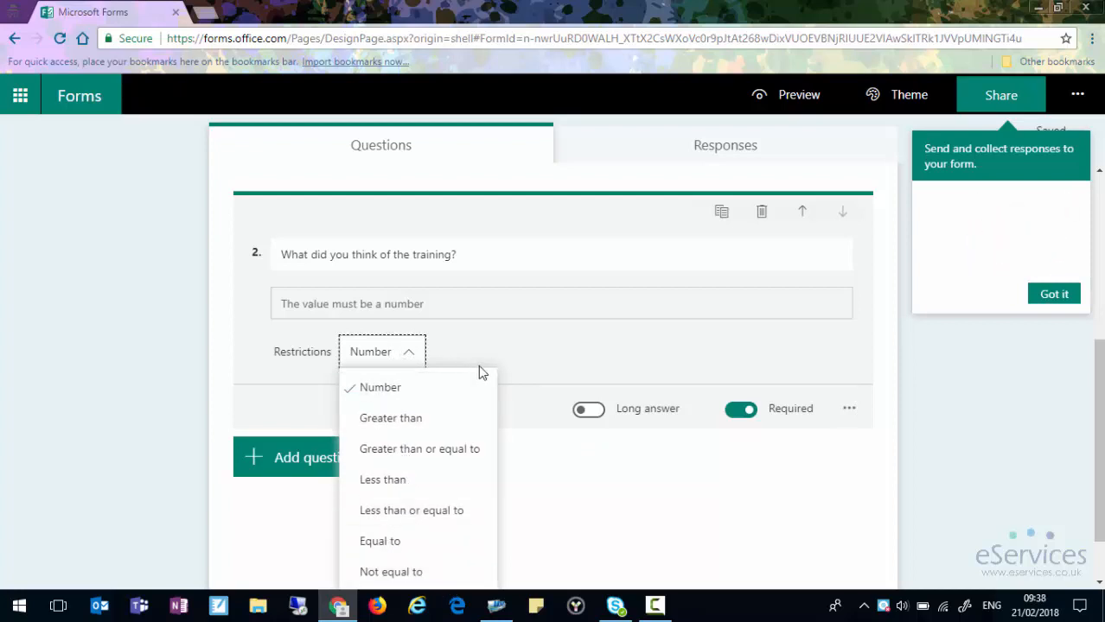
left_click(533, 354)
left_click(850, 410)
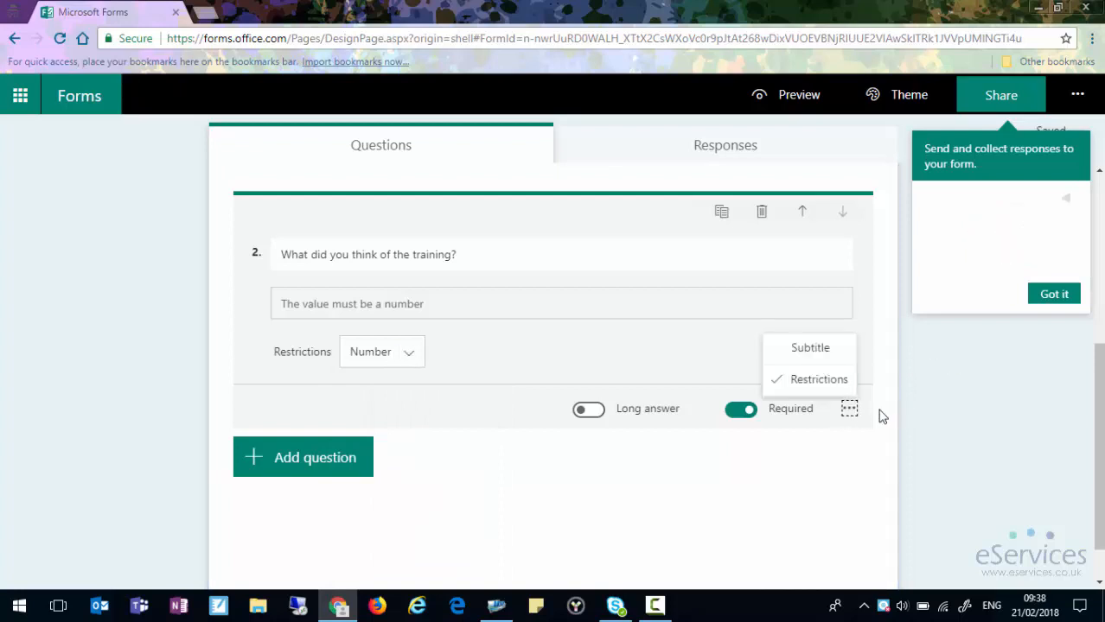
left_click(813, 384)
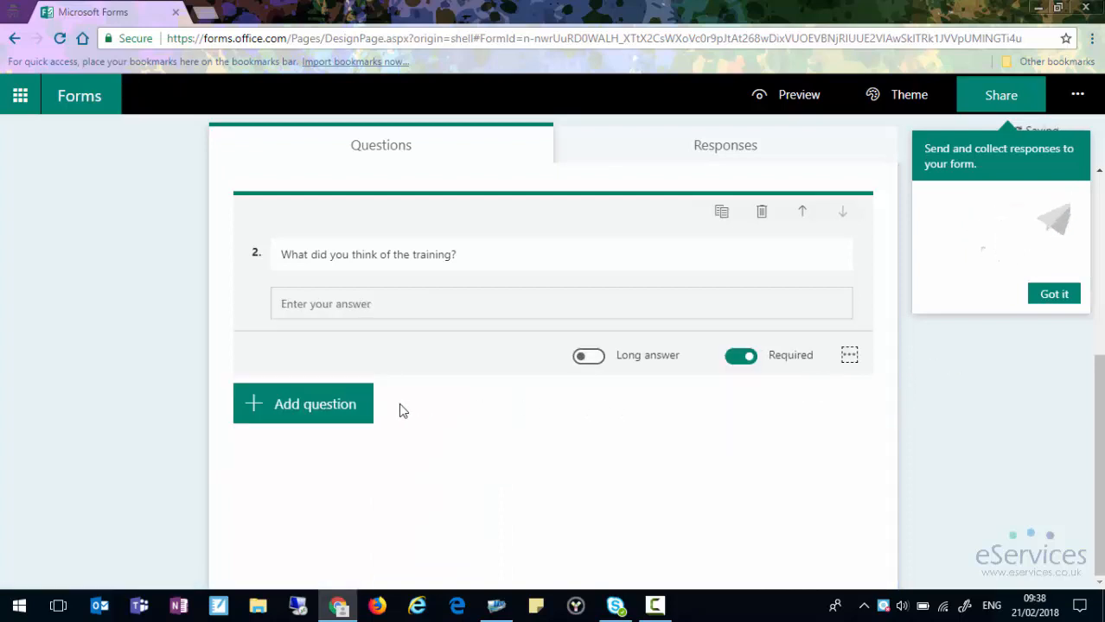
- Try moving the "What did you think of the training?" question above the first question, and move it back down
left_click_drag(1098, 389, 1099, 294)
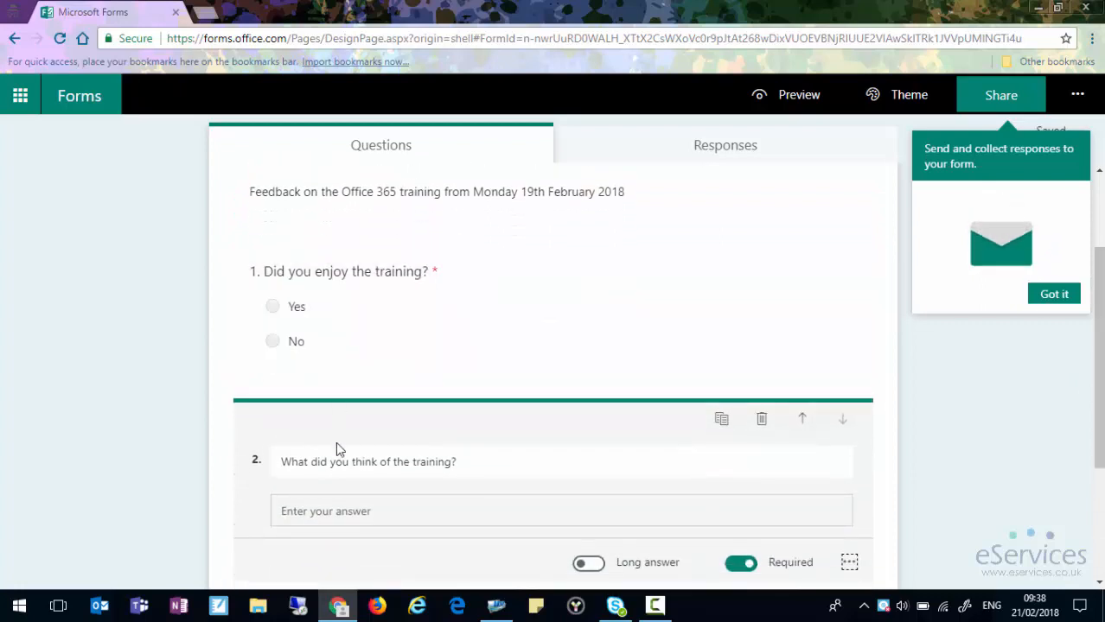
left_click(802, 421)
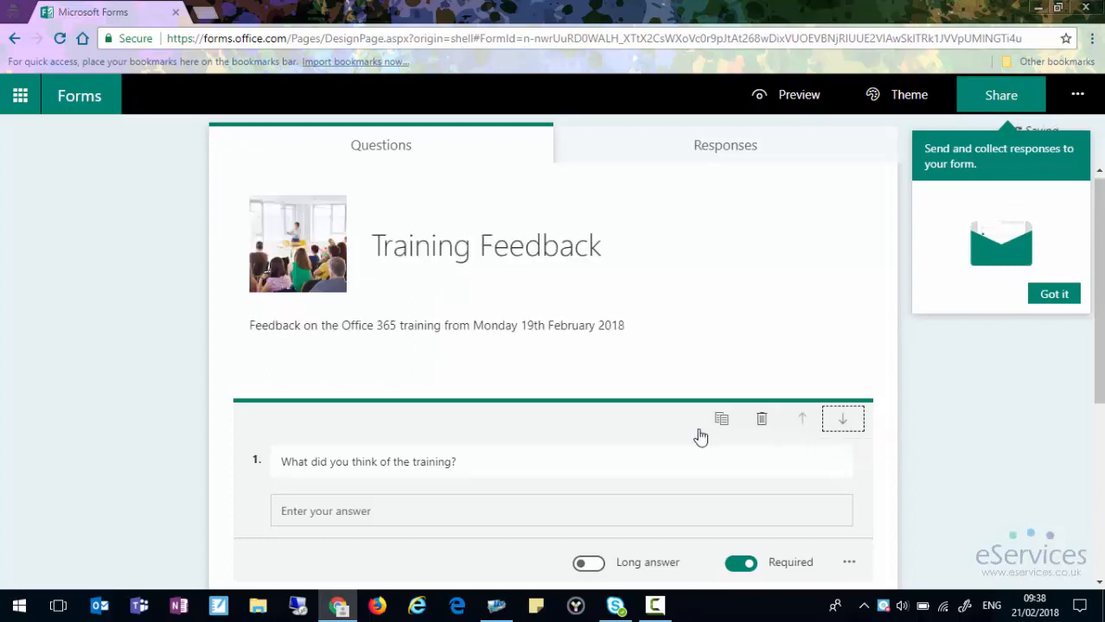
scroll(595, 448, "down", 4)
scroll(599, 411, "up", 3)
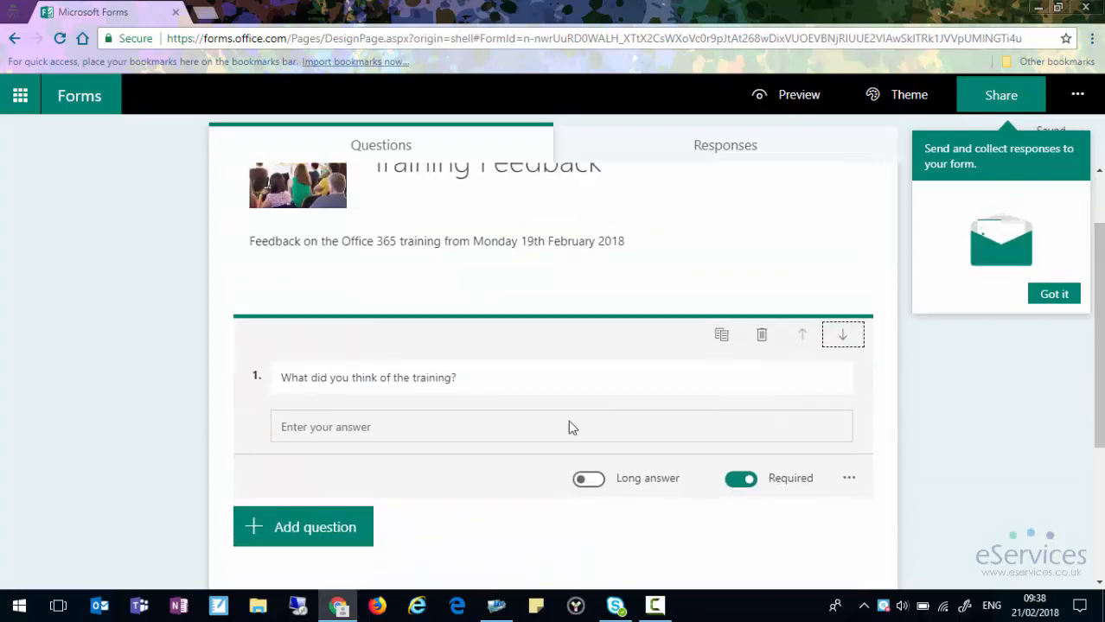
scroll(568, 425, "down", 3)
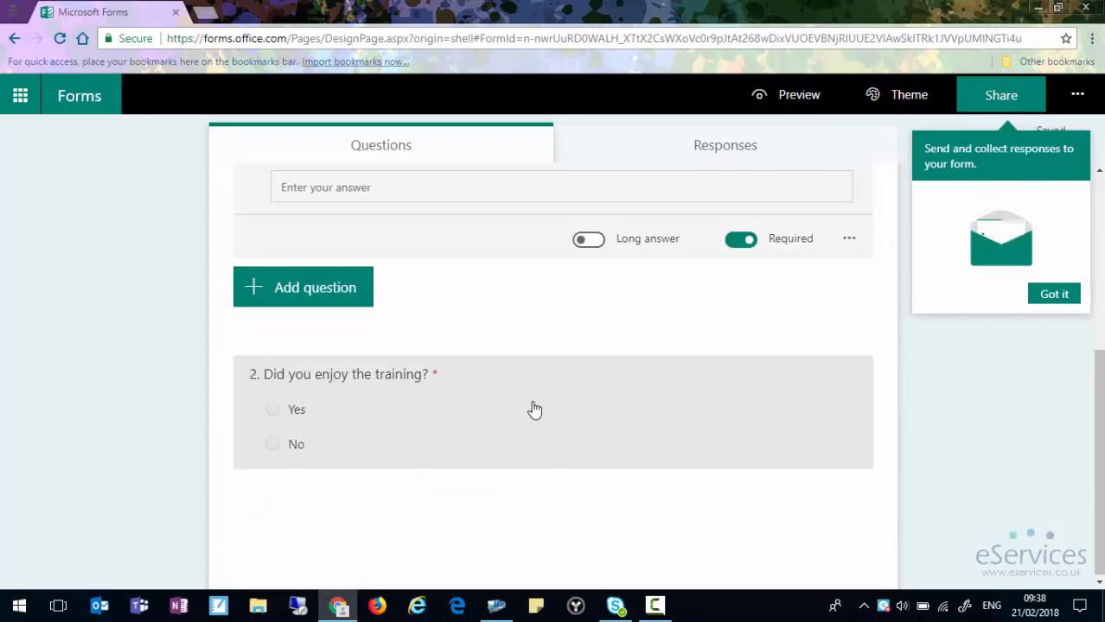
scroll(799, 251, "up", 1)
left_click(843, 176)
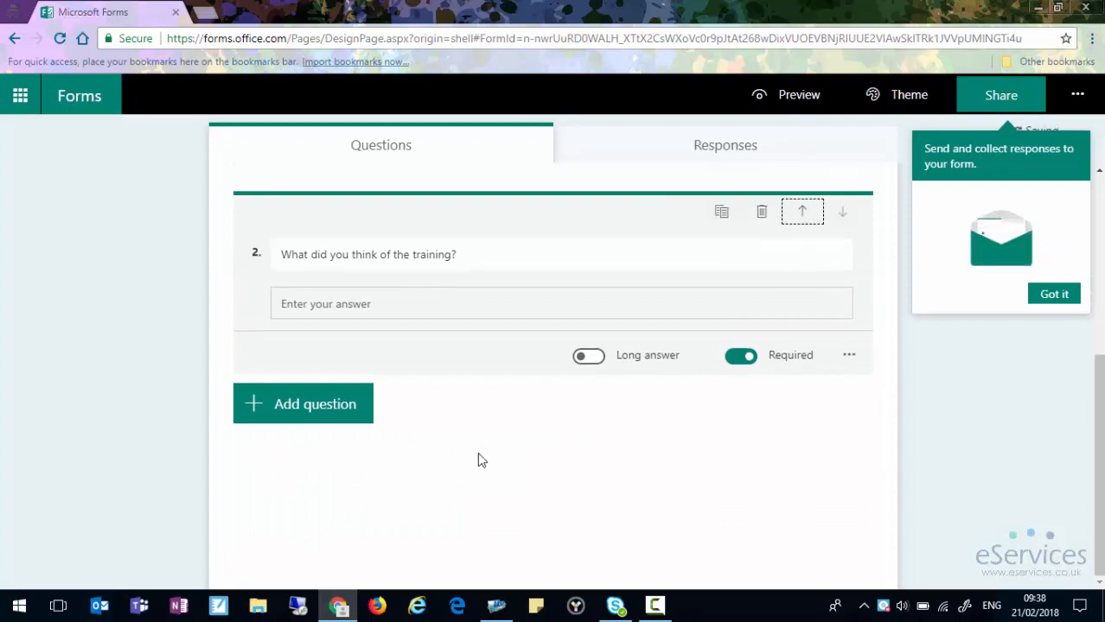
scroll(481, 461, "up", 3)
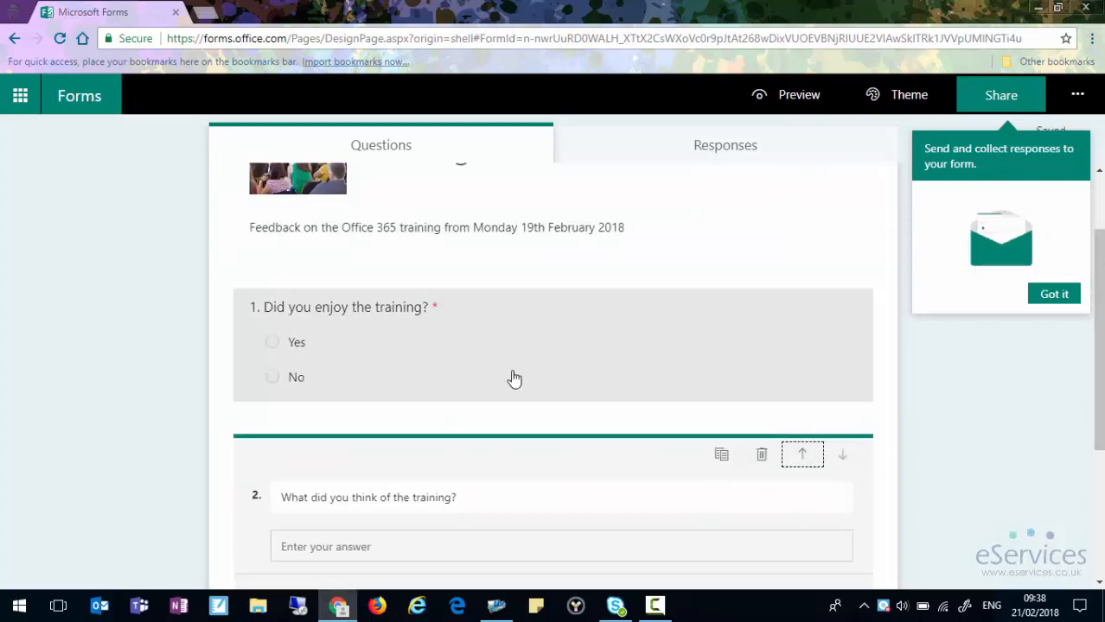
- Add a rating question reading "What did you think of the venue?" and set its rating levels to 10
scroll(525, 388, "down", 2)
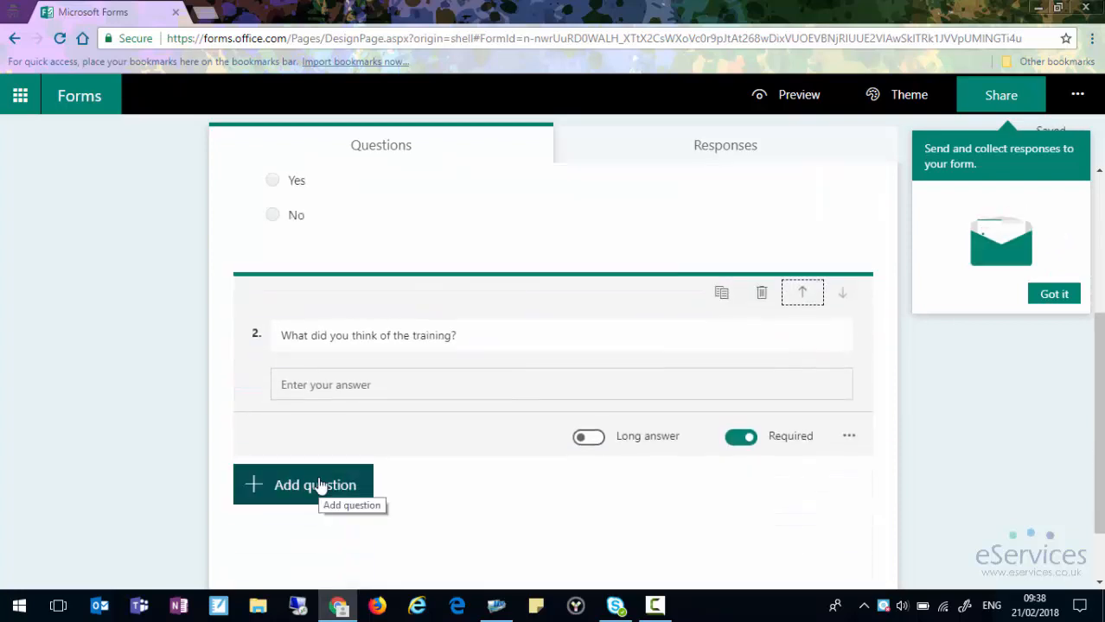
left_click(318, 486)
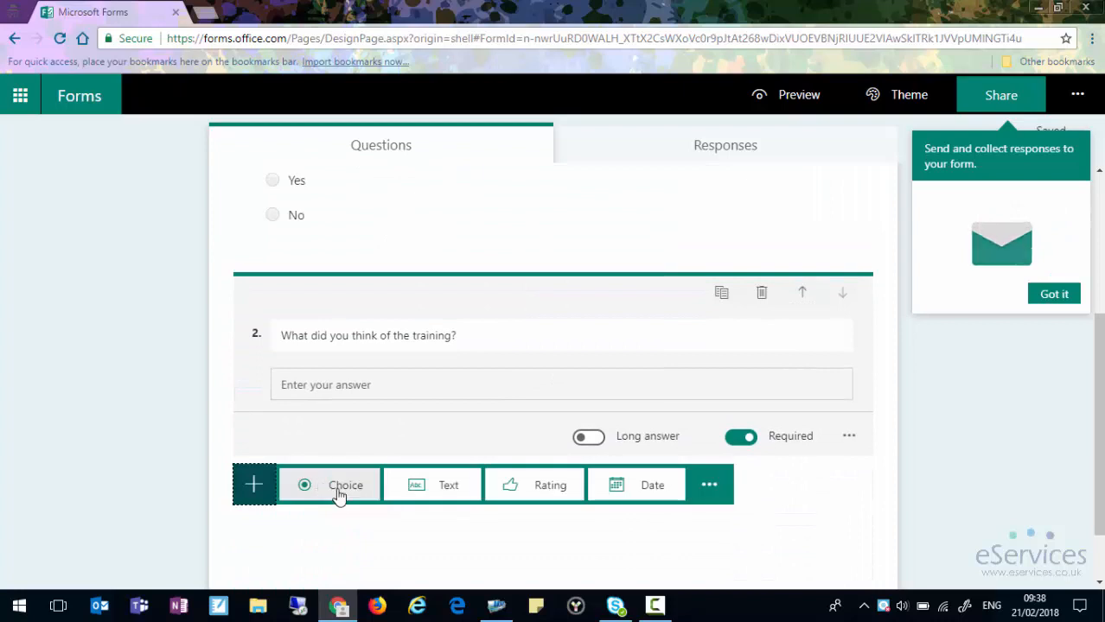
left_click(534, 488)
type("What did you think of the venue?")
left_click(339, 431)
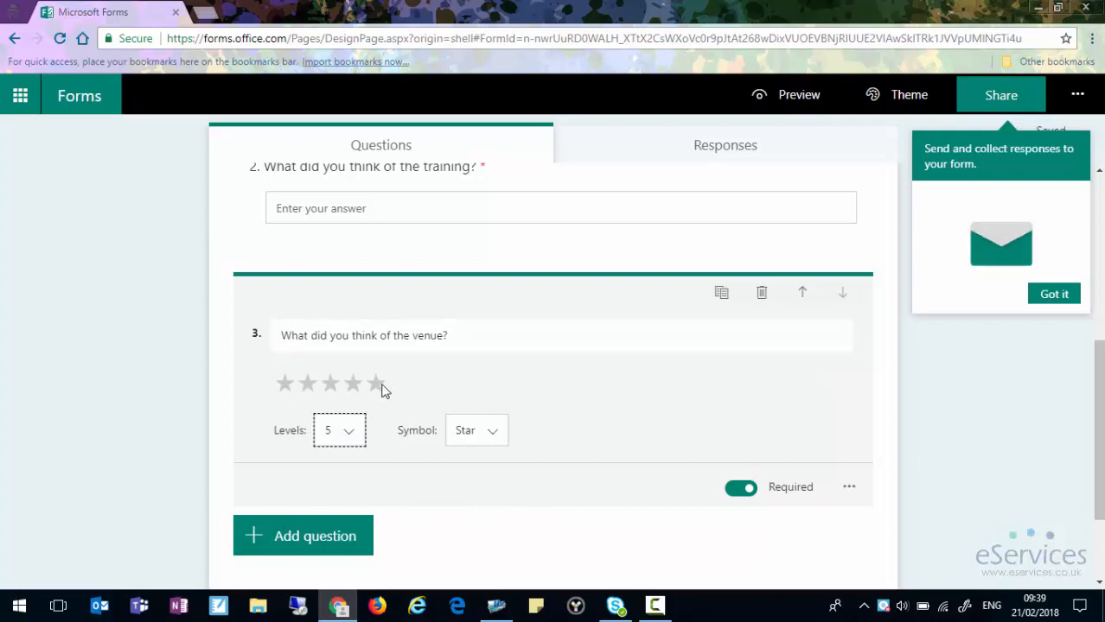
left_click(347, 436)
left_click(338, 501)
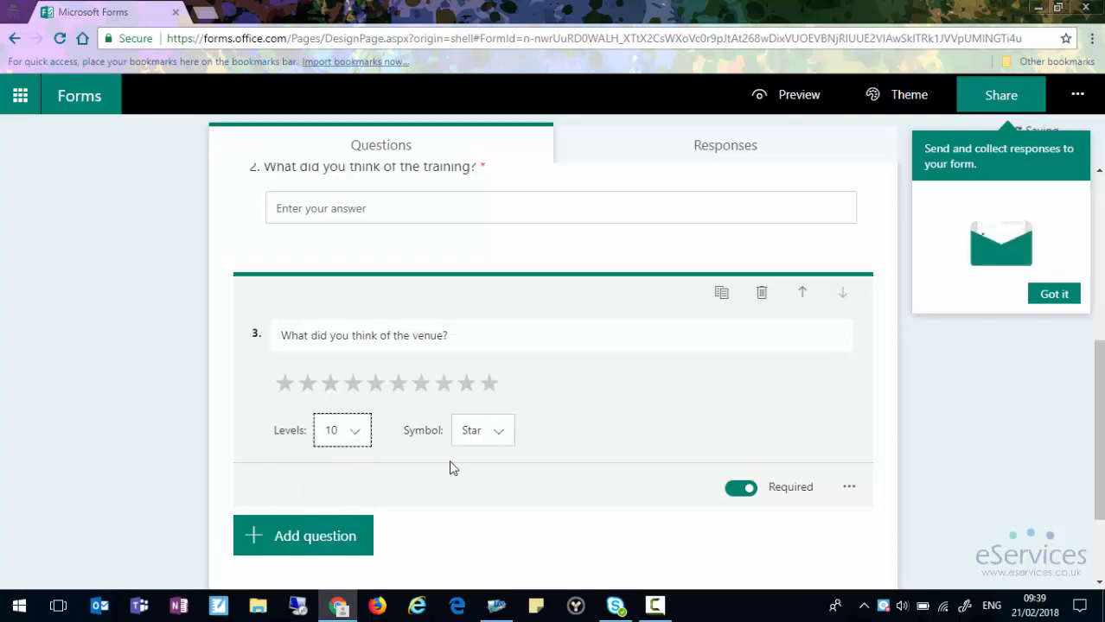
- Try the Number symbol on the venue rating question and switch it back to Star
left_click(494, 437)
left_click(479, 467)
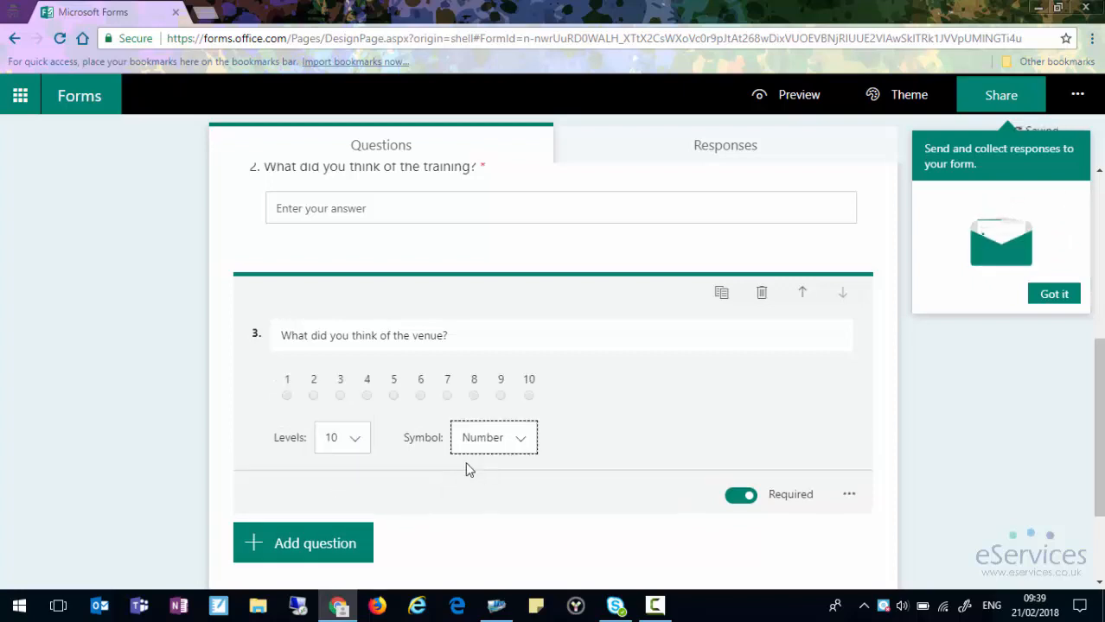
left_click(486, 439)
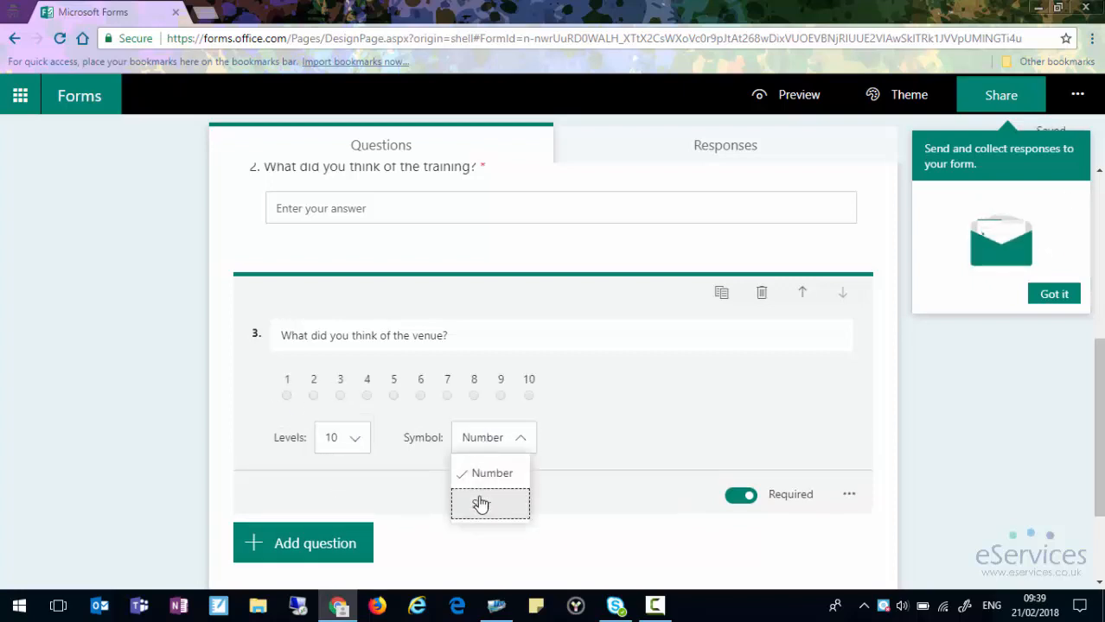
left_click(481, 503)
- Try labels "Worst" for 1 star and "Best" for 10 stars on the venue rating, and remove the labels
left_click(851, 489)
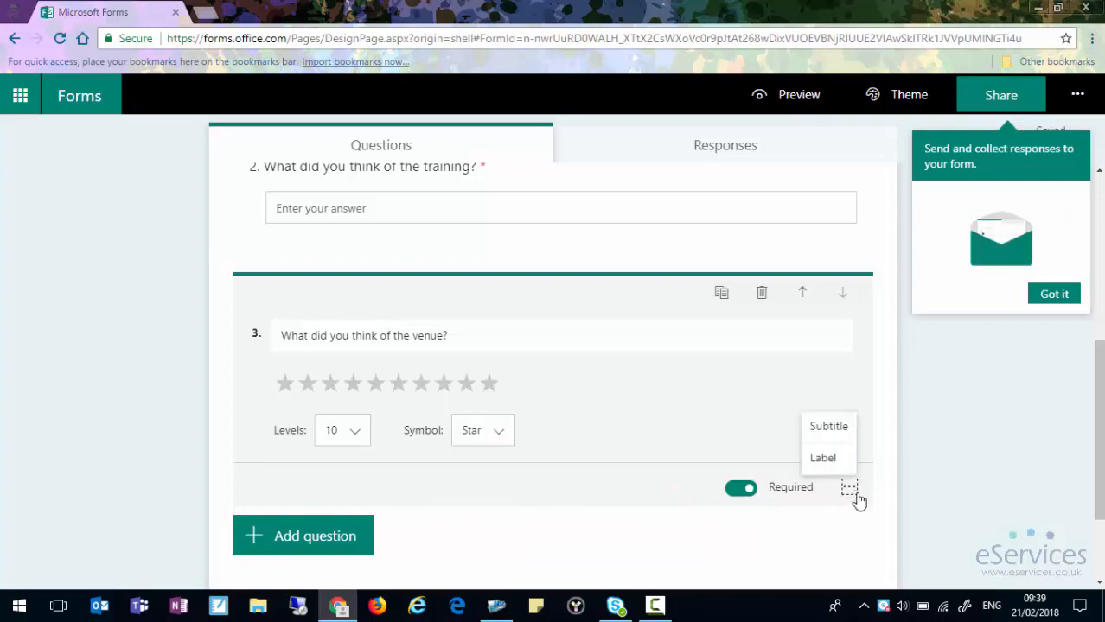
left_click(825, 458)
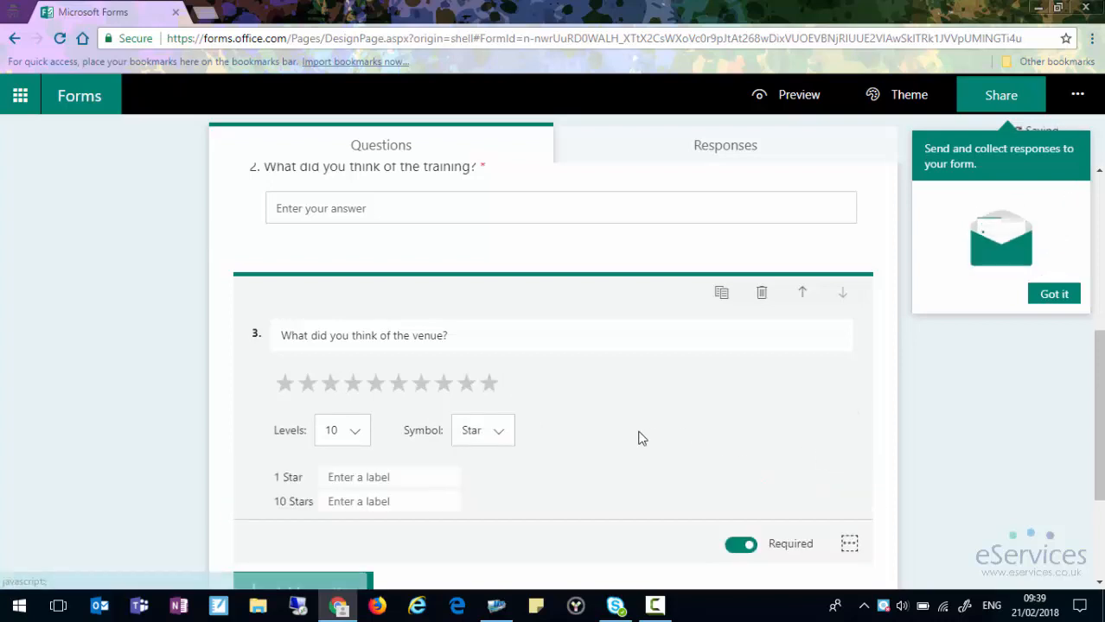
left_click(420, 478)
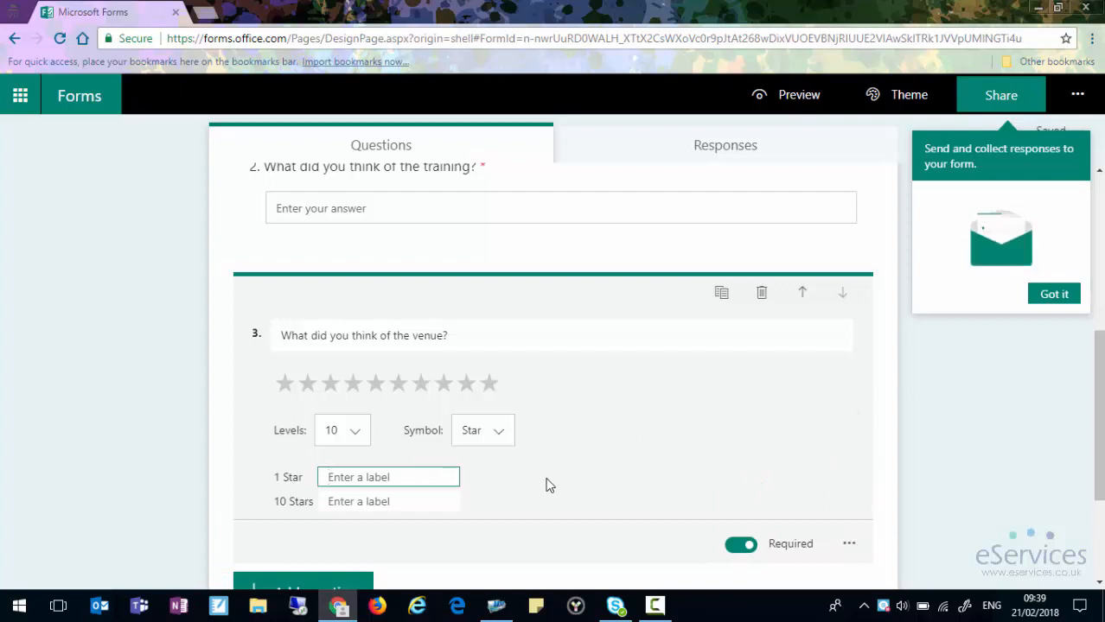
type("Worst")
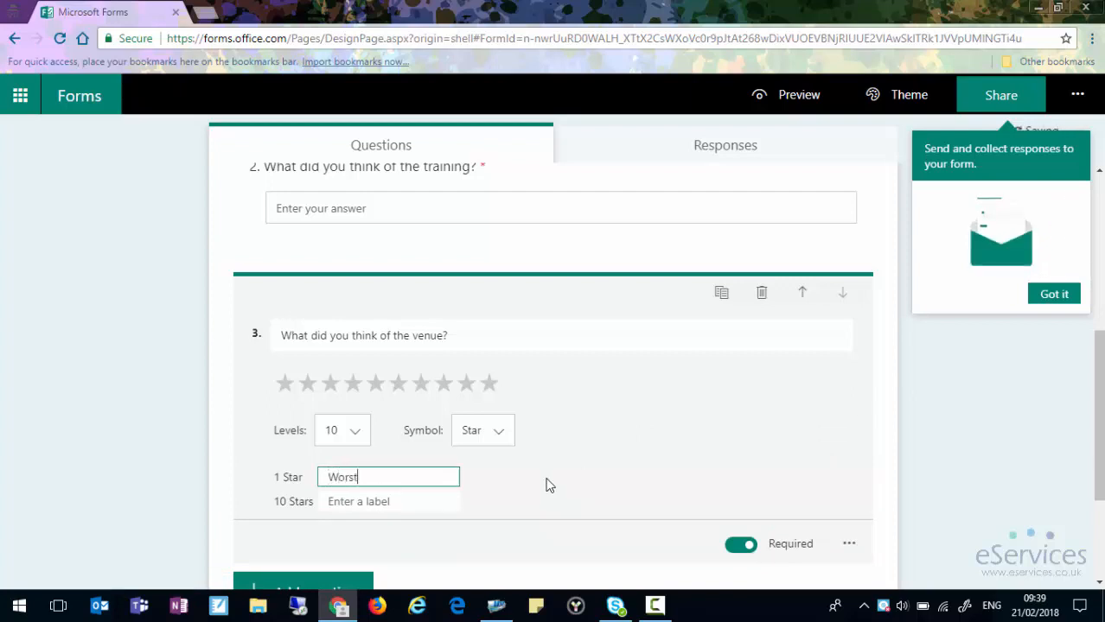
key("Tab")
type("Bes")
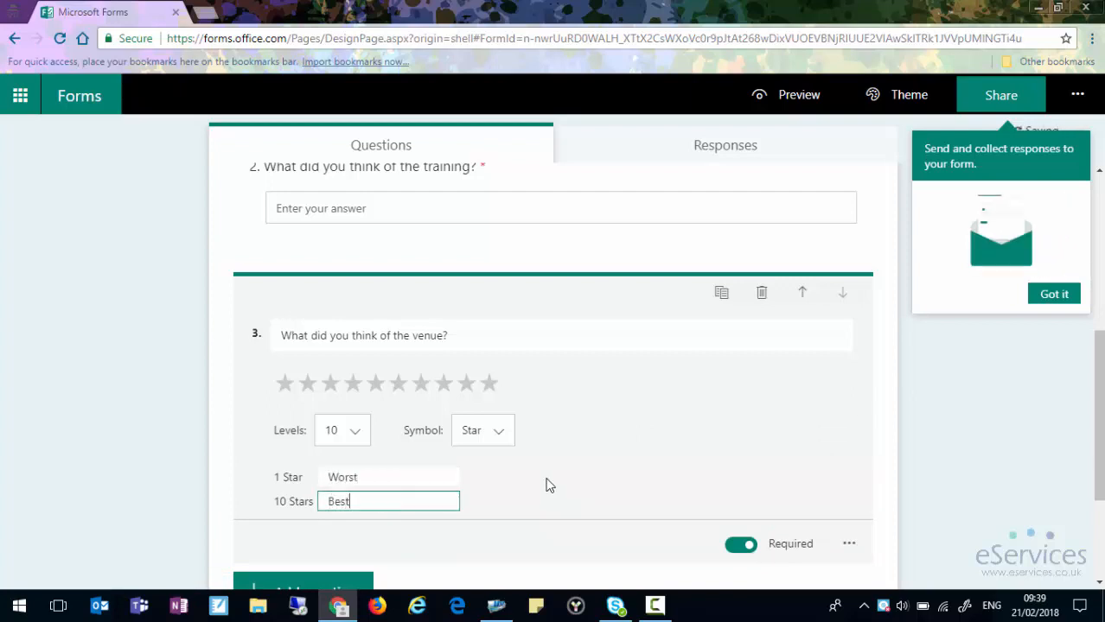
left_click(849, 543)
left_click(826, 513)
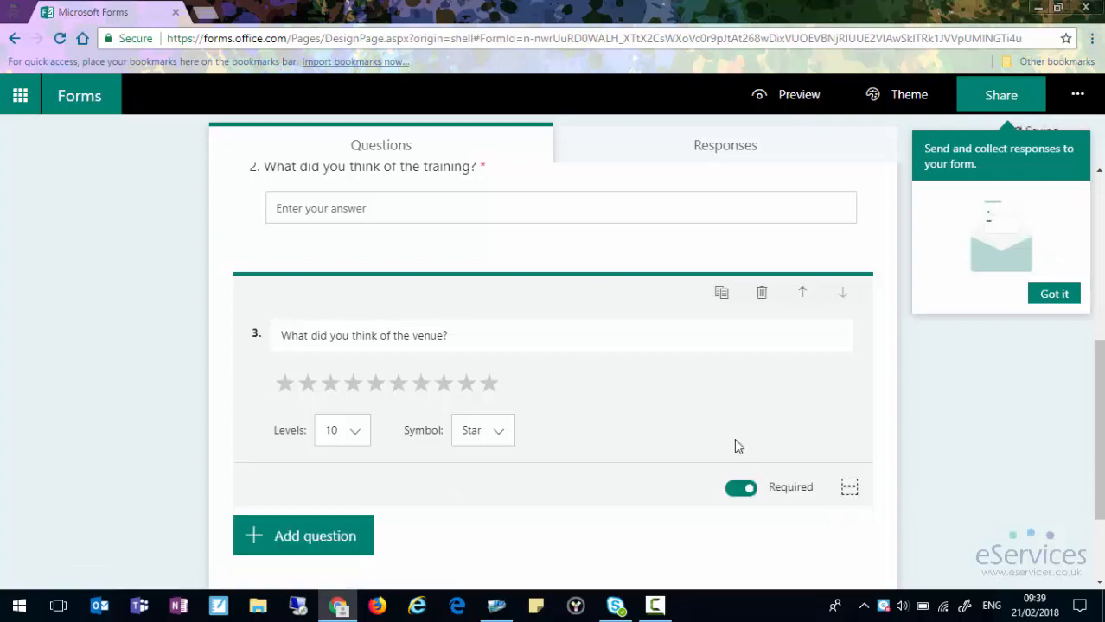
- Add a date question reading "What date would you like follow up training?"
scroll(489, 463, "down", 1)
left_click(322, 454)
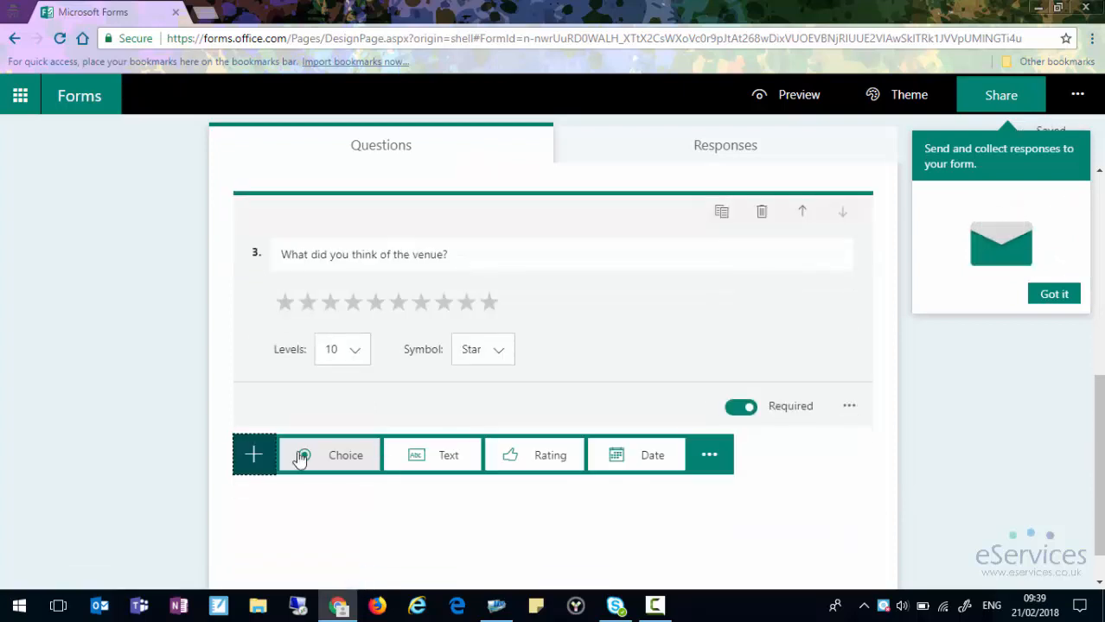
left_click(638, 460)
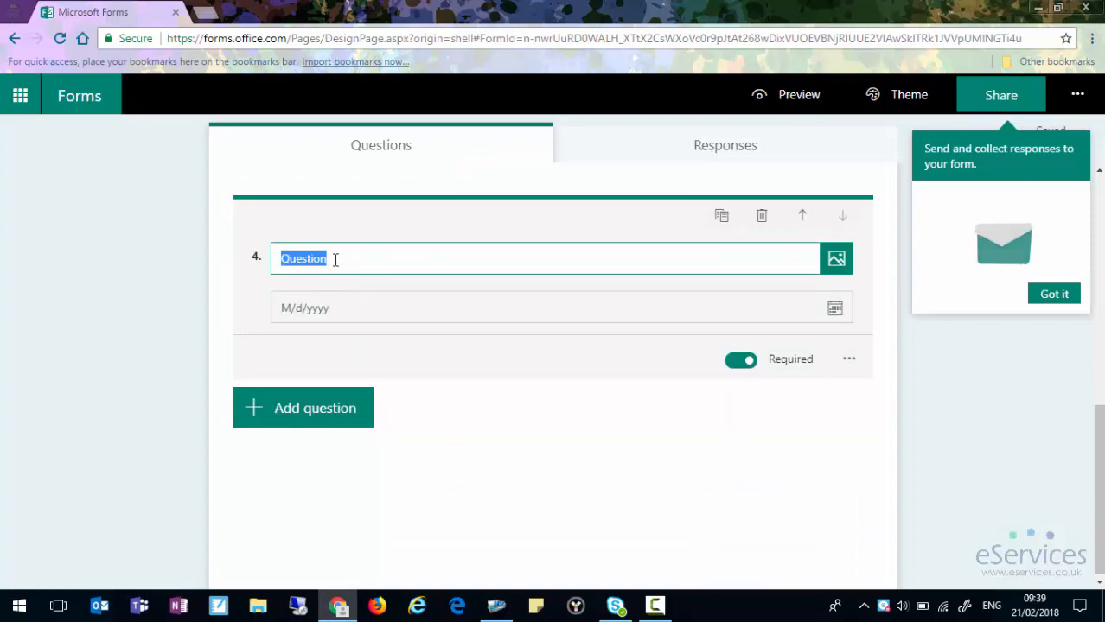
type("Wh")
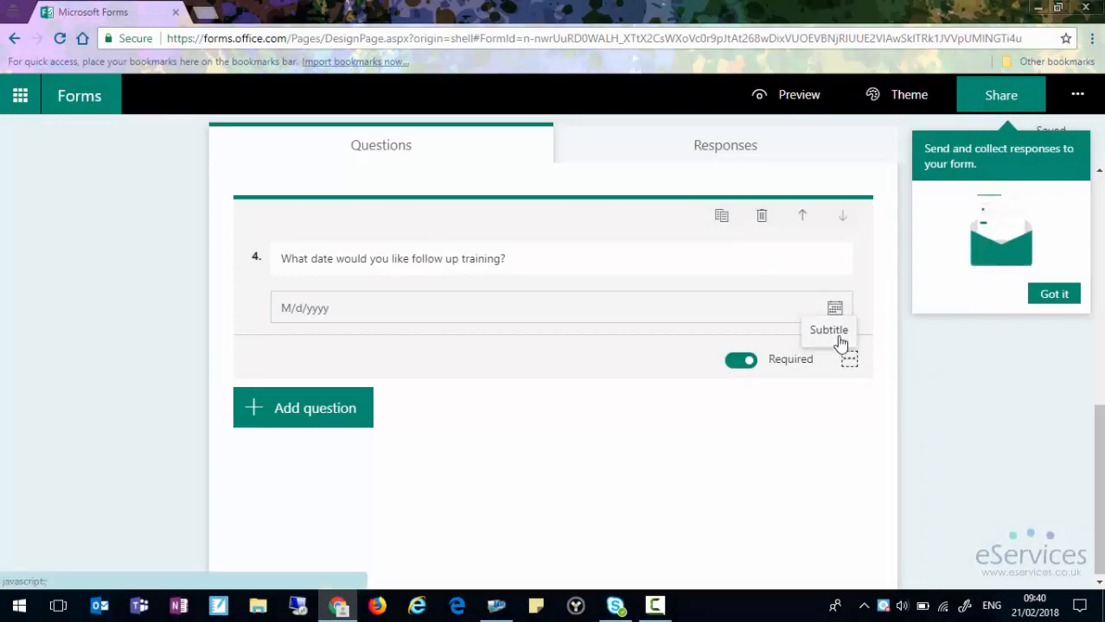
- Add a ranking question "Please rank the training in the order you found most useful" with options Office 365 Overview, Word, Excel, Powerpoint, Teams and Forms
left_click(299, 420)
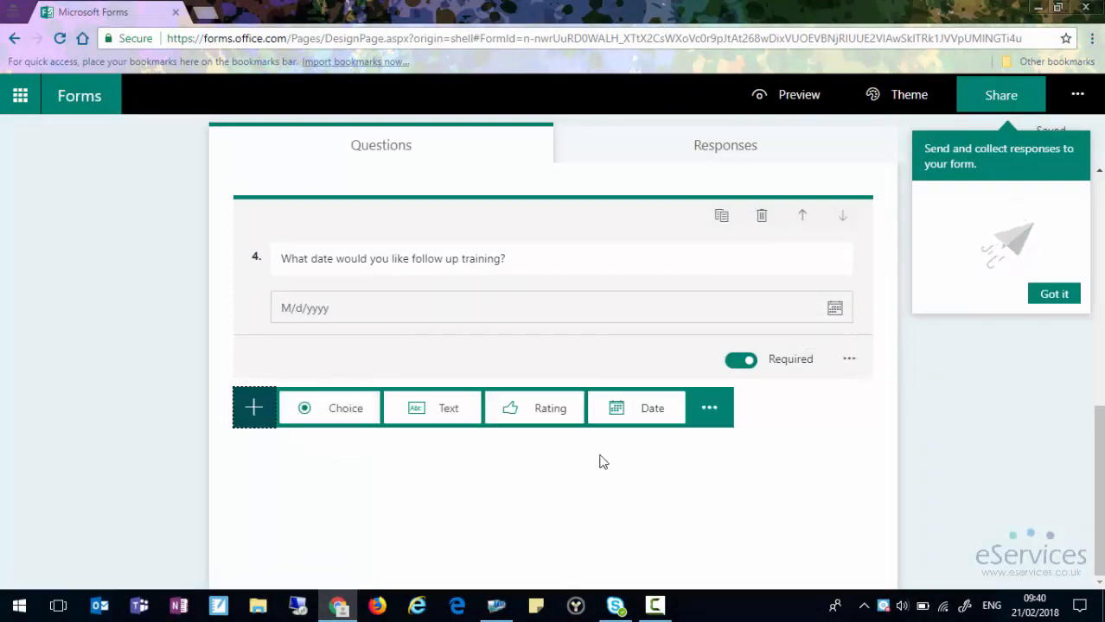
left_click(708, 410)
left_click(752, 456)
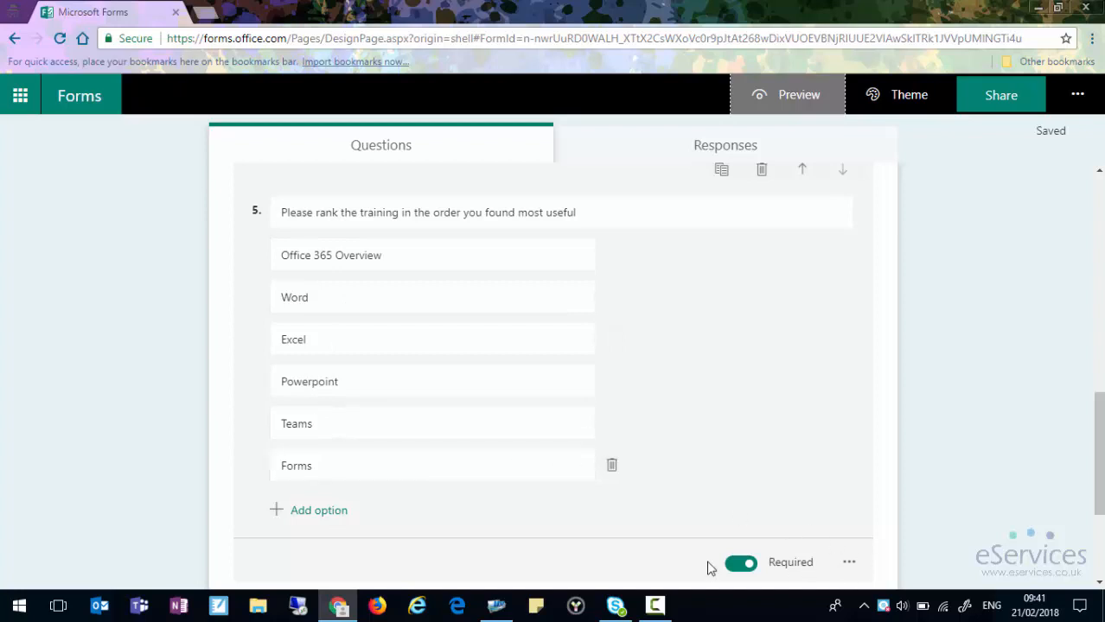
left_click(849, 563)
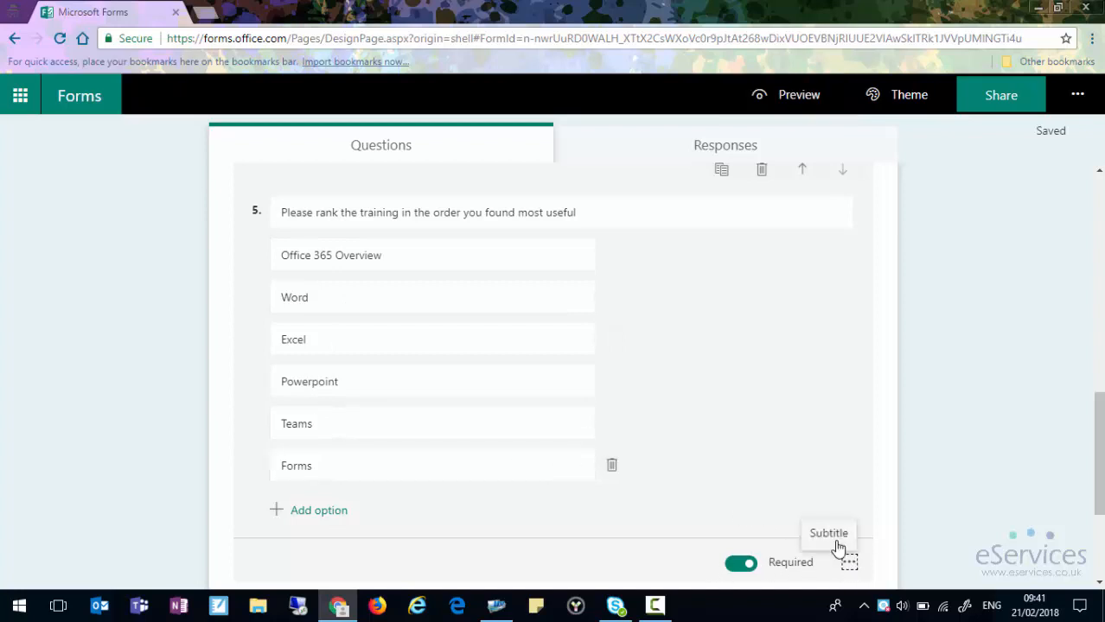
left_click(967, 503)
- Add a Likert question reading "How useful was each part of the training?"
scroll(646, 412, "down", 2)
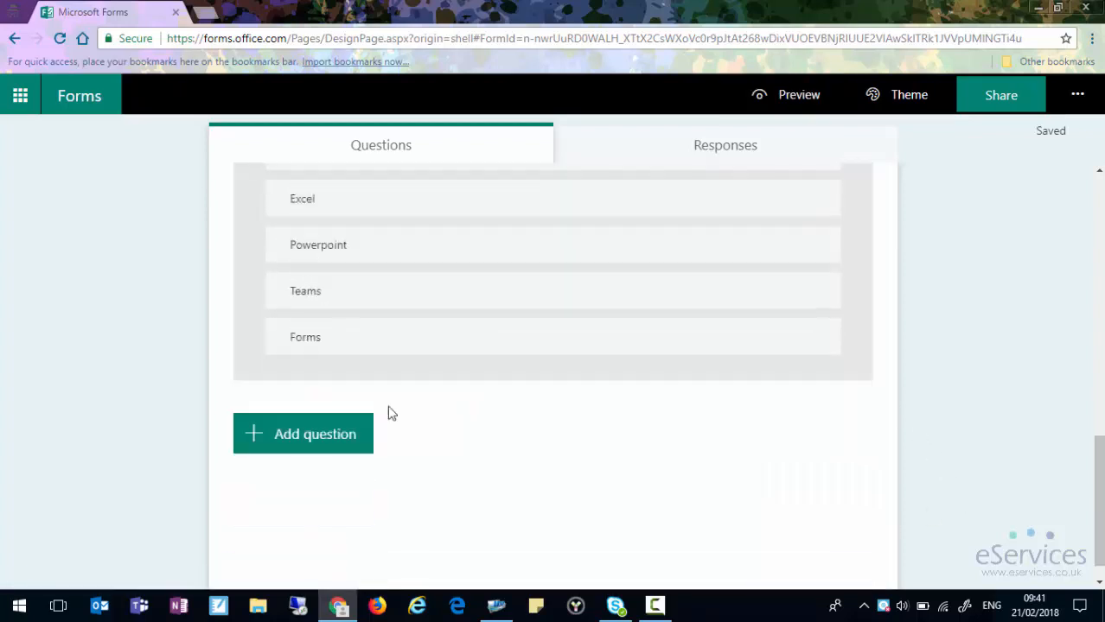
left_click(274, 406)
left_click(709, 407)
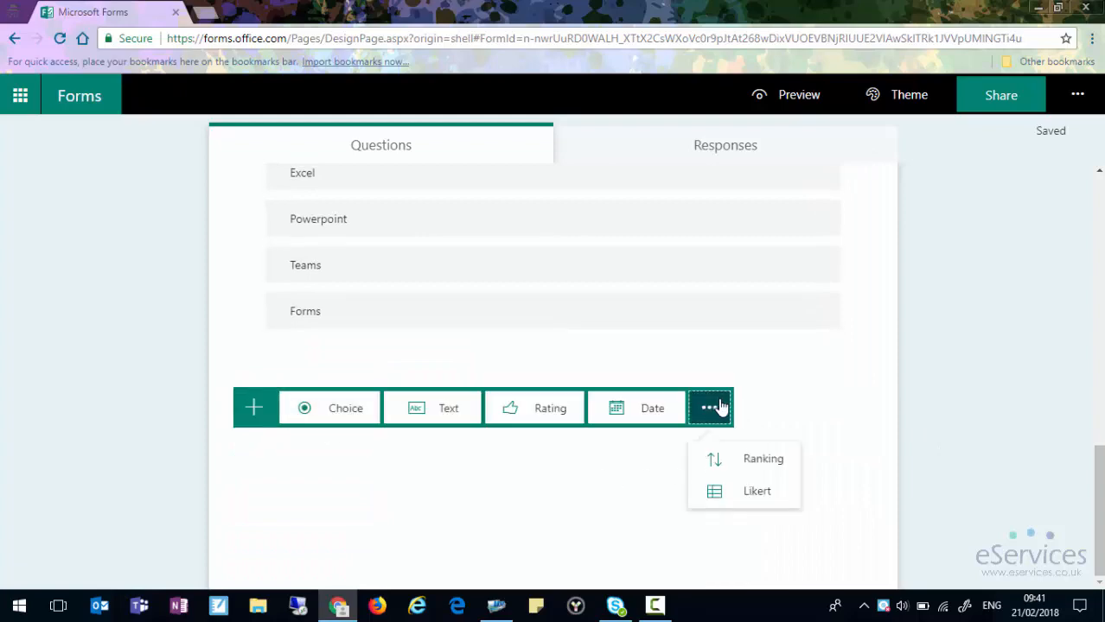
left_click(759, 500)
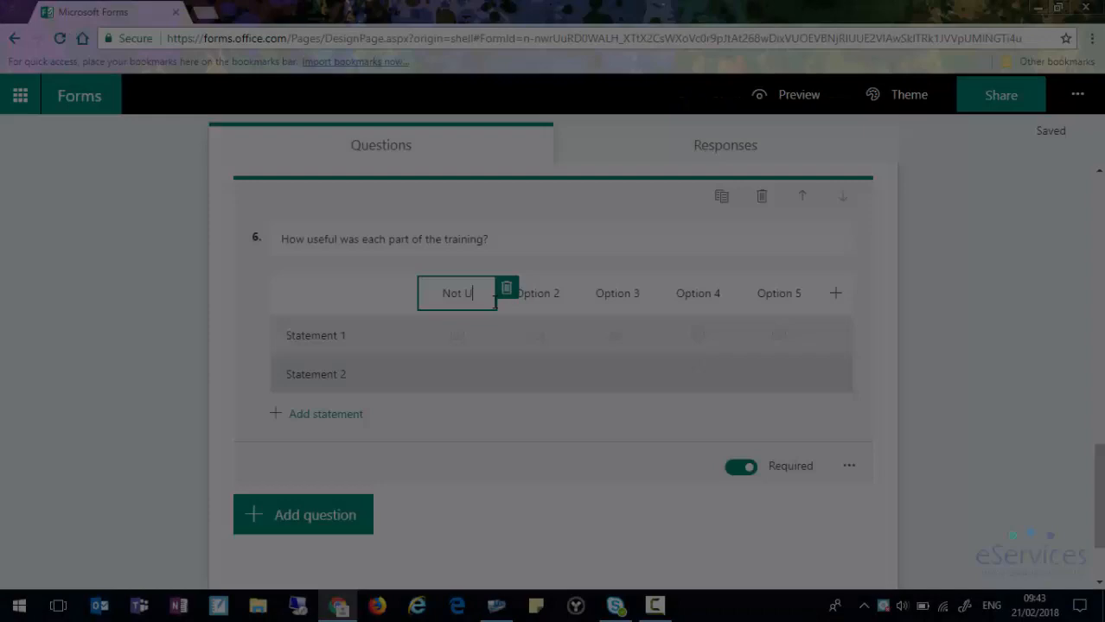
- Name the first two scale options of the Likert question "Not Useful" and "Somewhat useful"
type("seful")
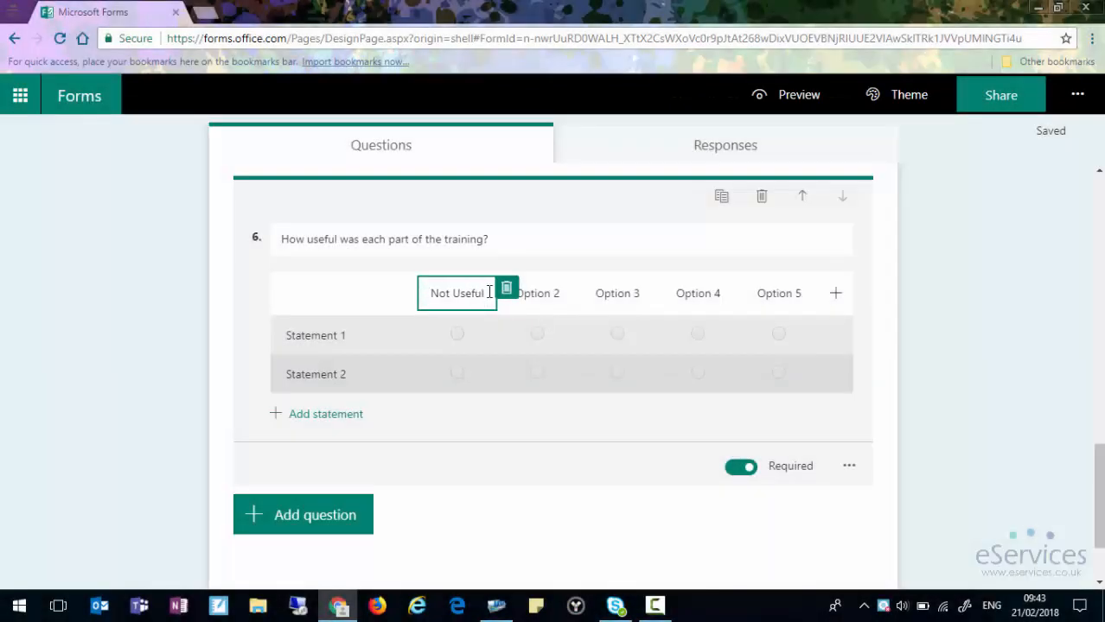
left_click(546, 292)
type("So")
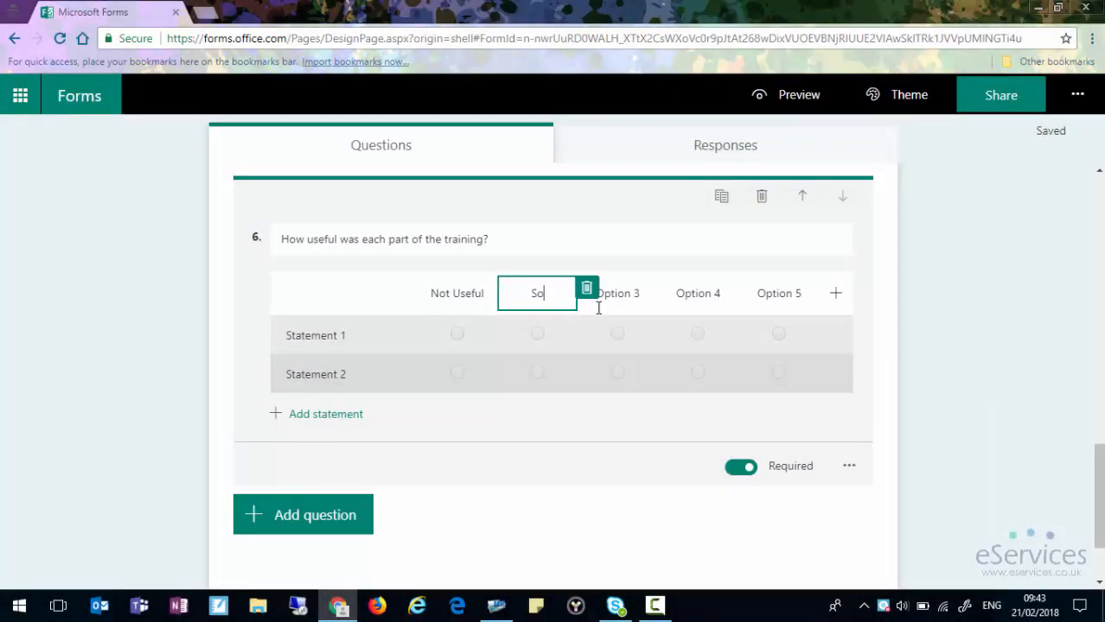
type("mewhat useful")
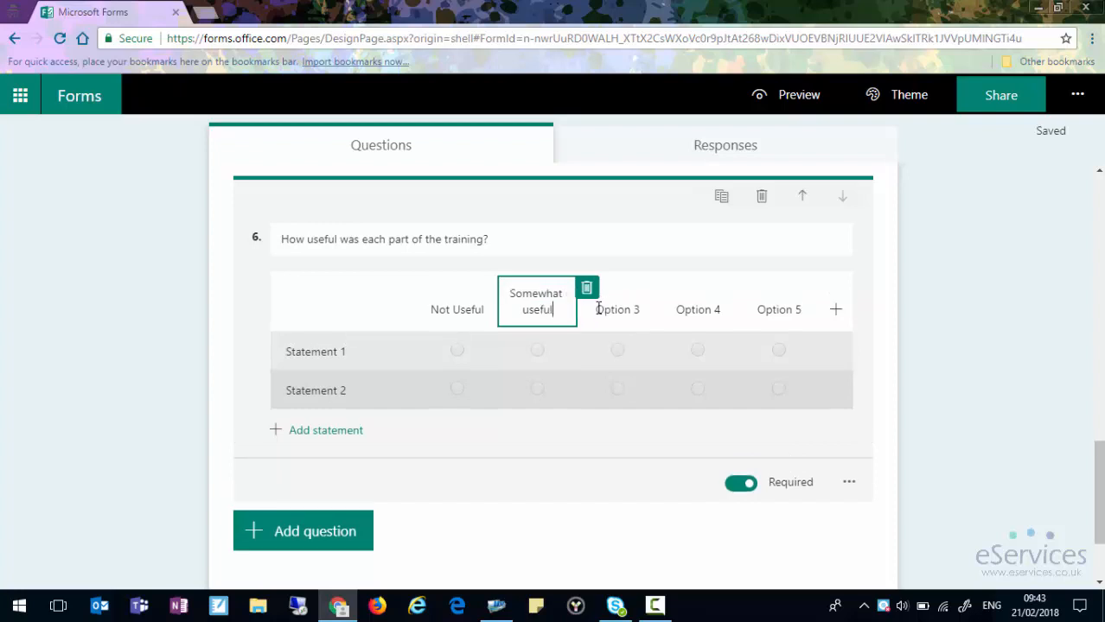
- Name the remaining three scale options of the Likert question "Useful", "Very useful" and "Extremely useful"
left_click(598, 309)
type("Usef")
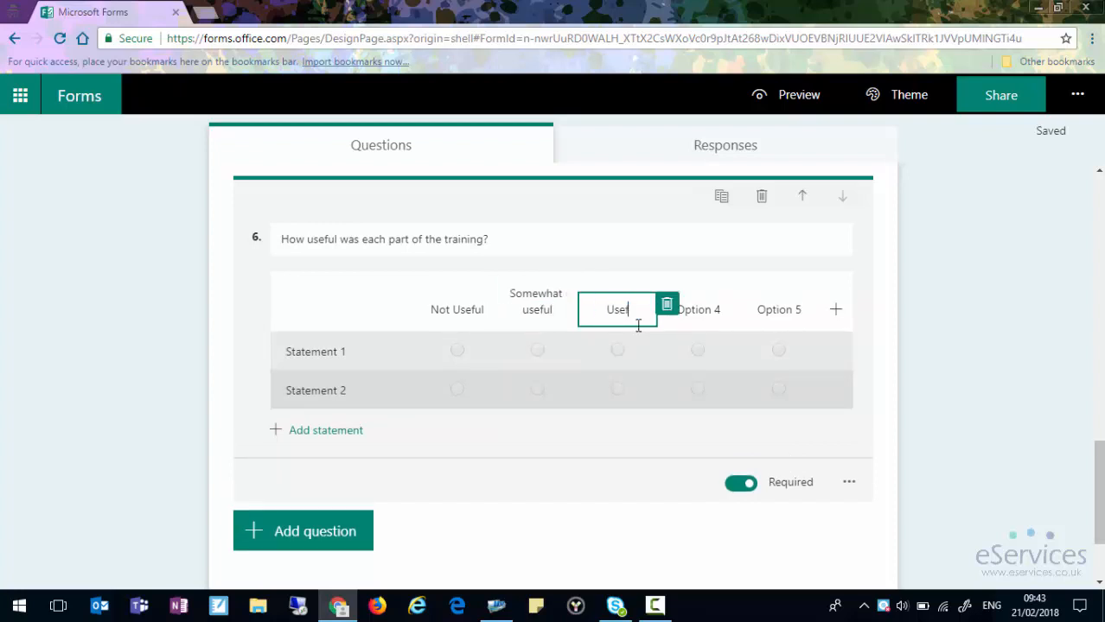
type("ul")
left_click(709, 312)
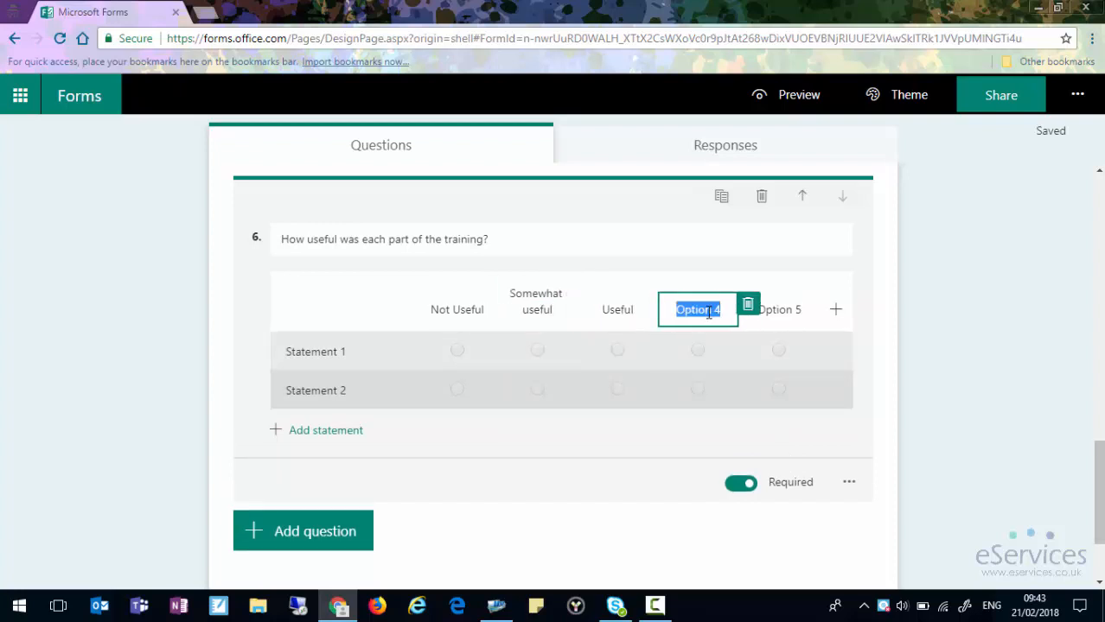
type("Very useful")
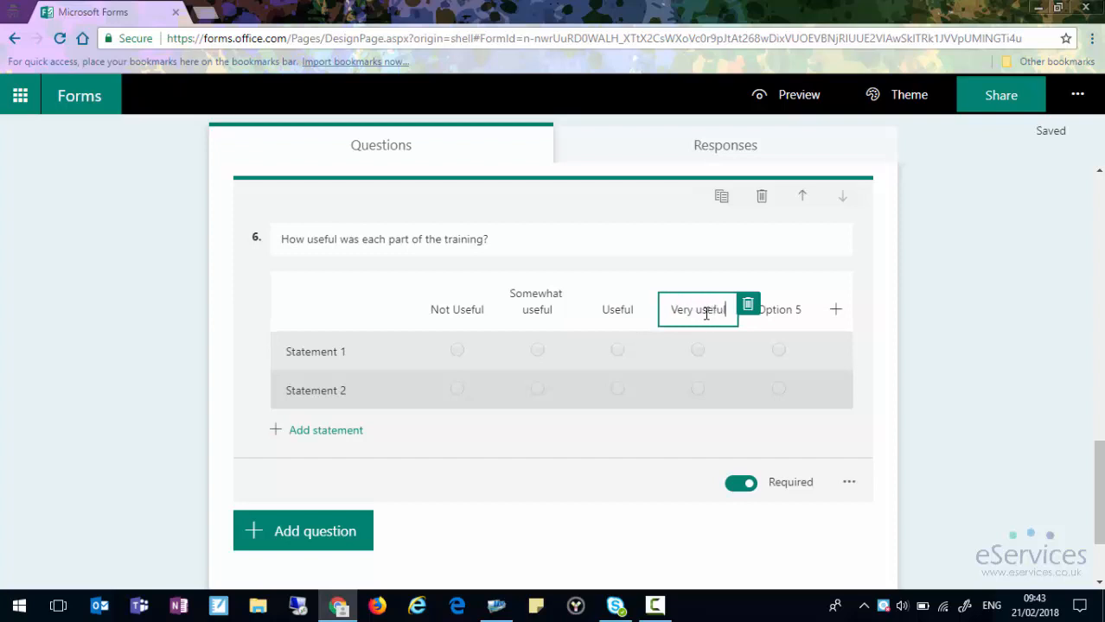
left_click(784, 311)
type("Extreme")
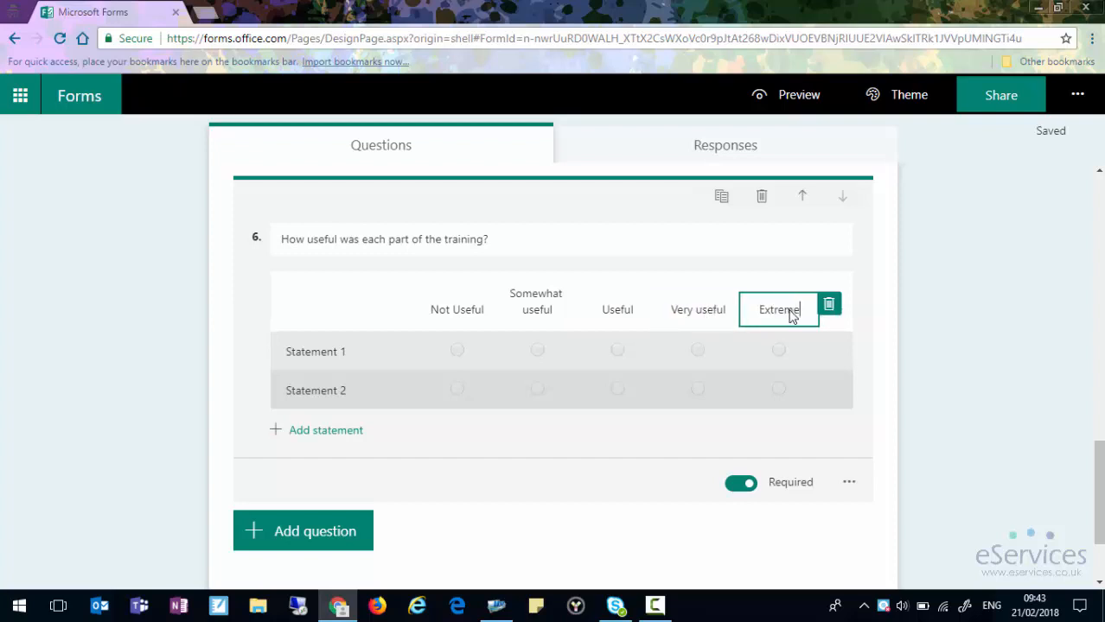
type("ly useful")
left_click(902, 327)
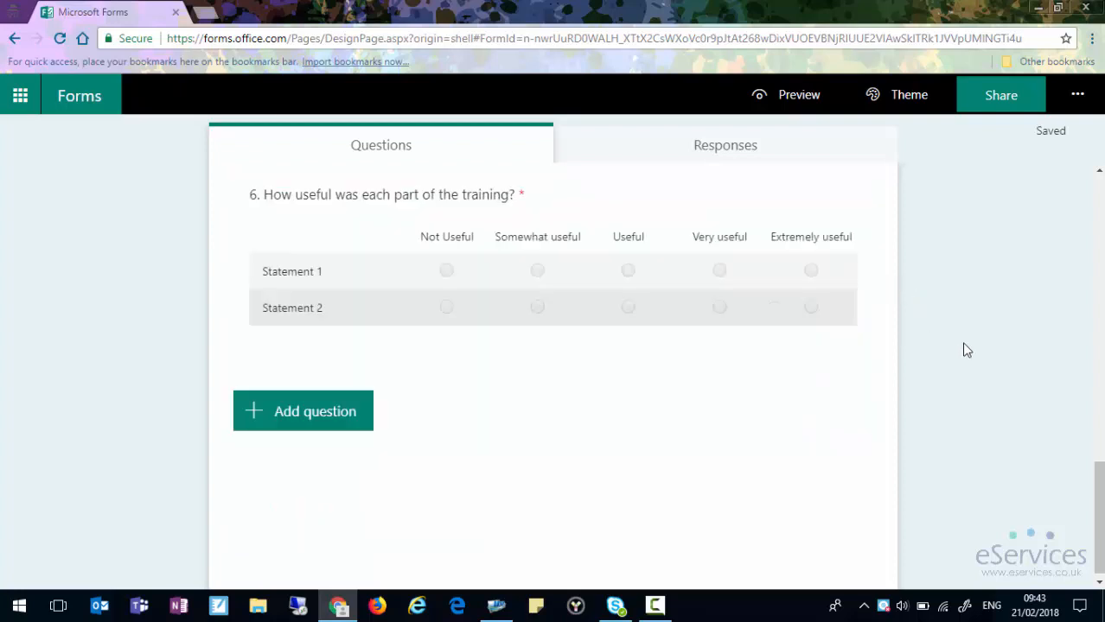
- Add a sixth scale option to the Likert question and delete it again
left_click(807, 254)
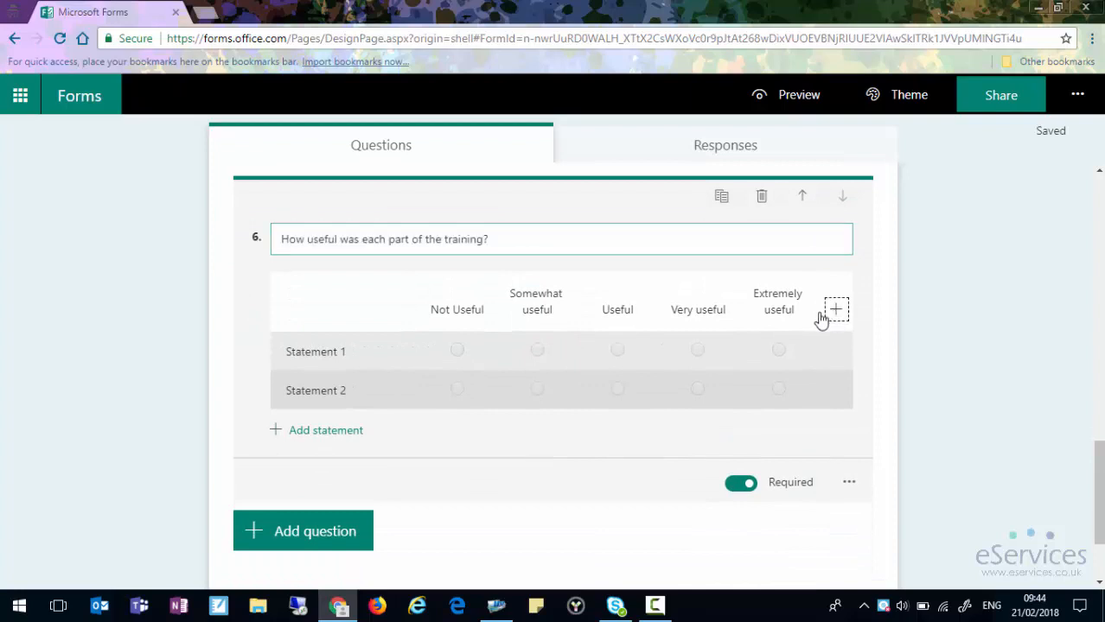
left_click(835, 314)
left_click(876, 324)
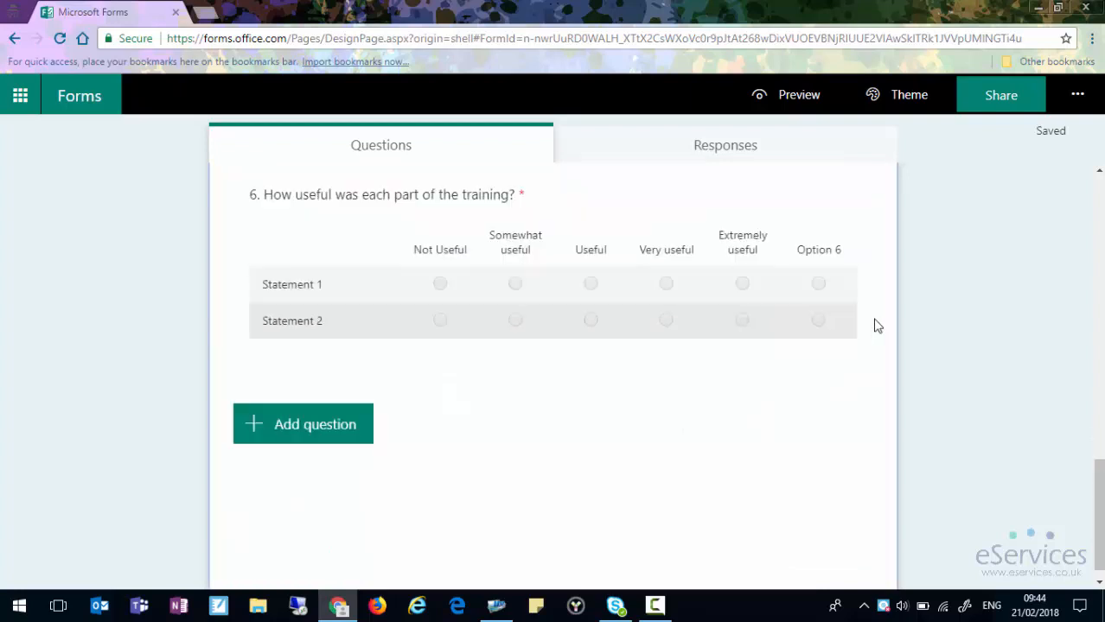
left_click(822, 254)
left_click(803, 313)
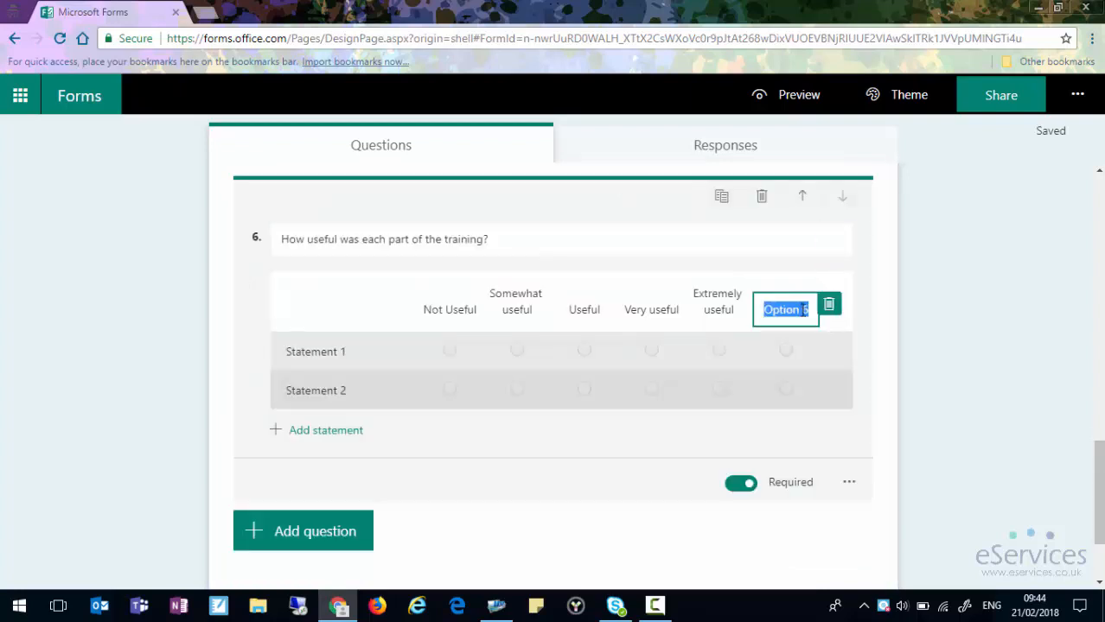
left_click(828, 308)
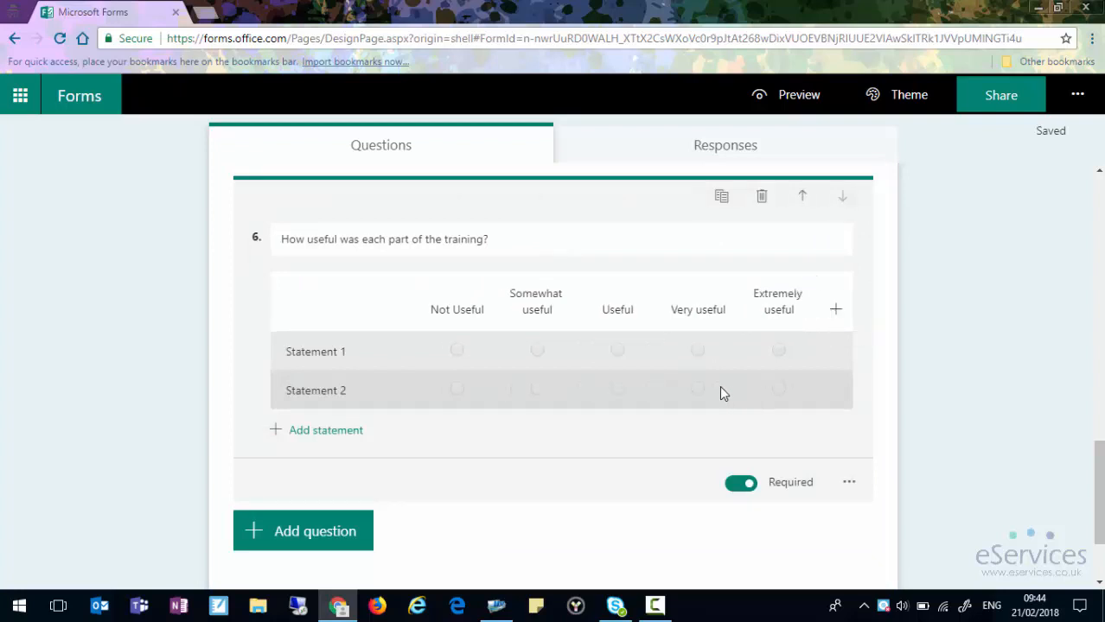
- Fill in the Likert statements Office 365 Overview, Word, Excel, Powerpoint, Teams and Forms, and check the question's additional settings
left_click(321, 356)
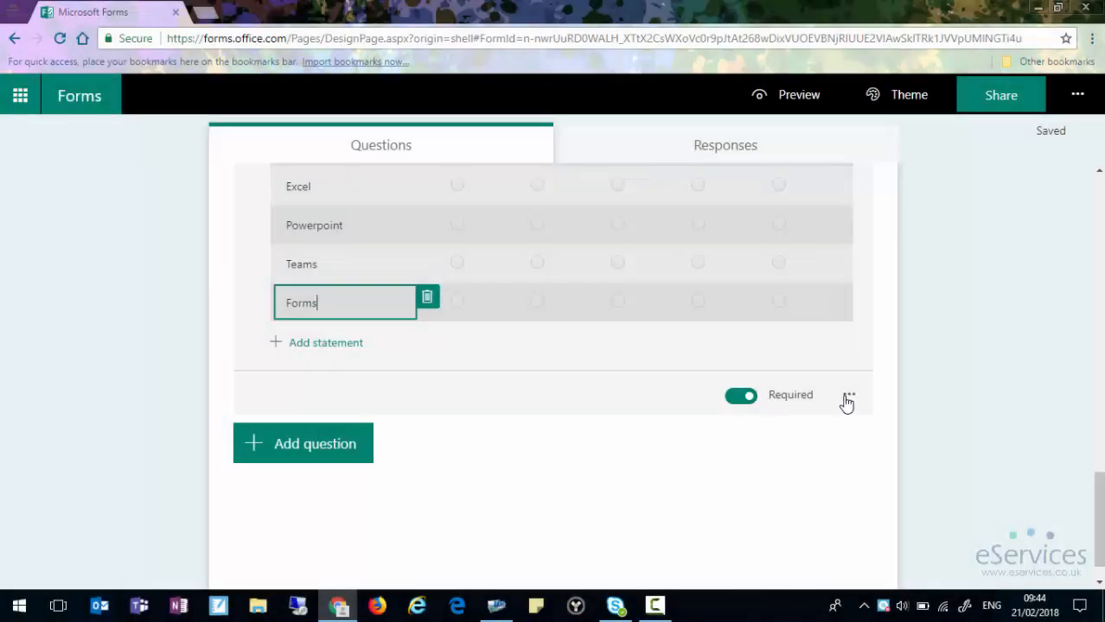
left_click(847, 402)
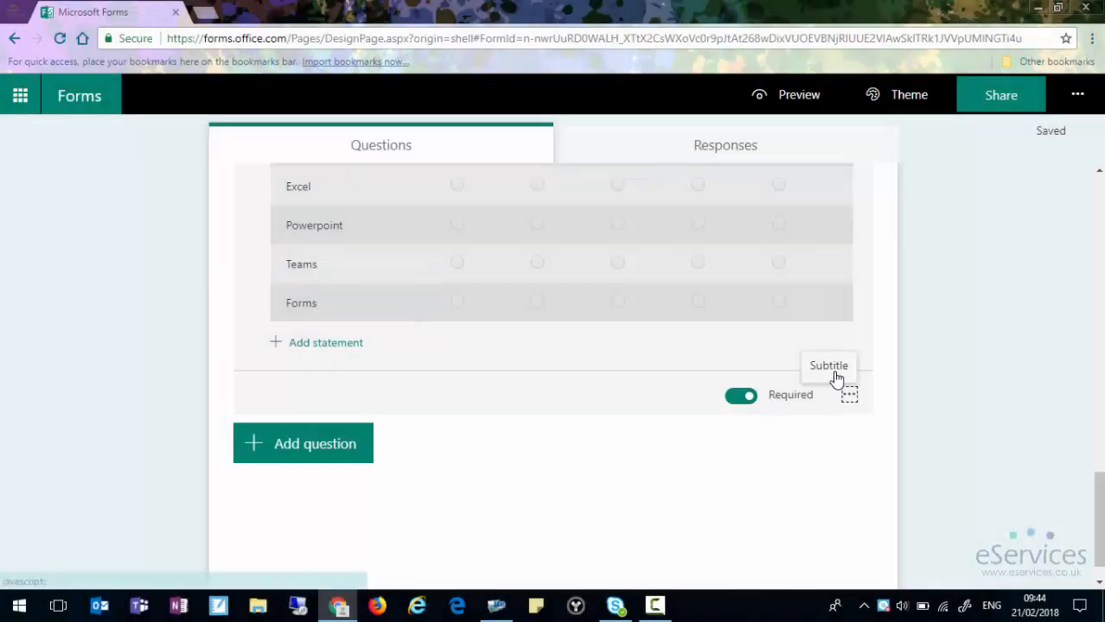
left_click(514, 483)
- Preview the finished form as it appears on a computer and look through all its questions
scroll(536, 458, "up", 10)
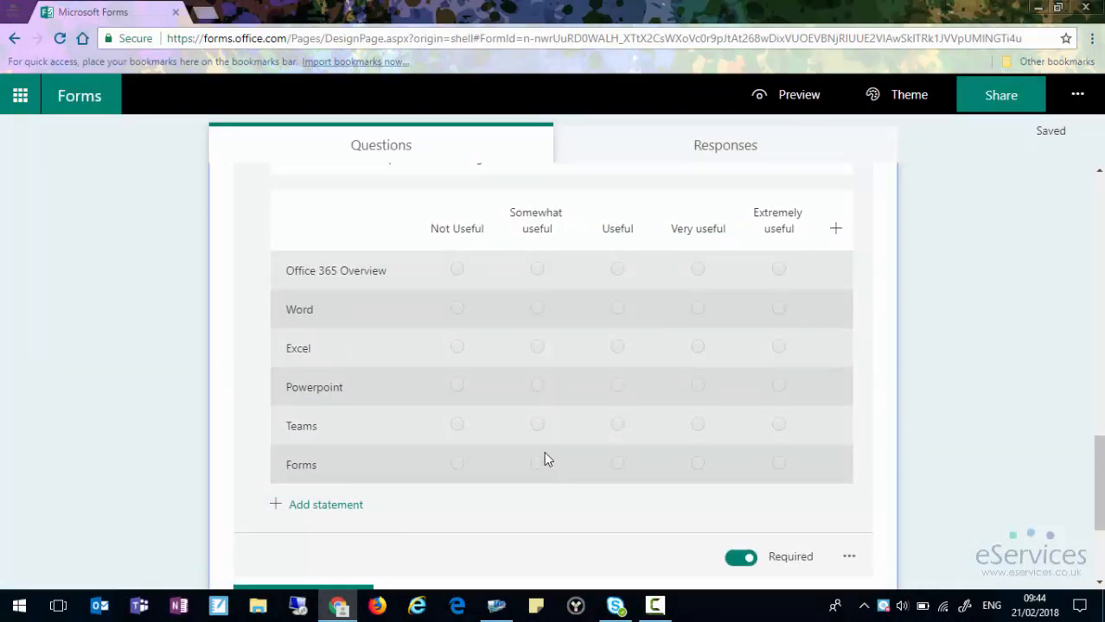
scroll(478, 423, "up", 4)
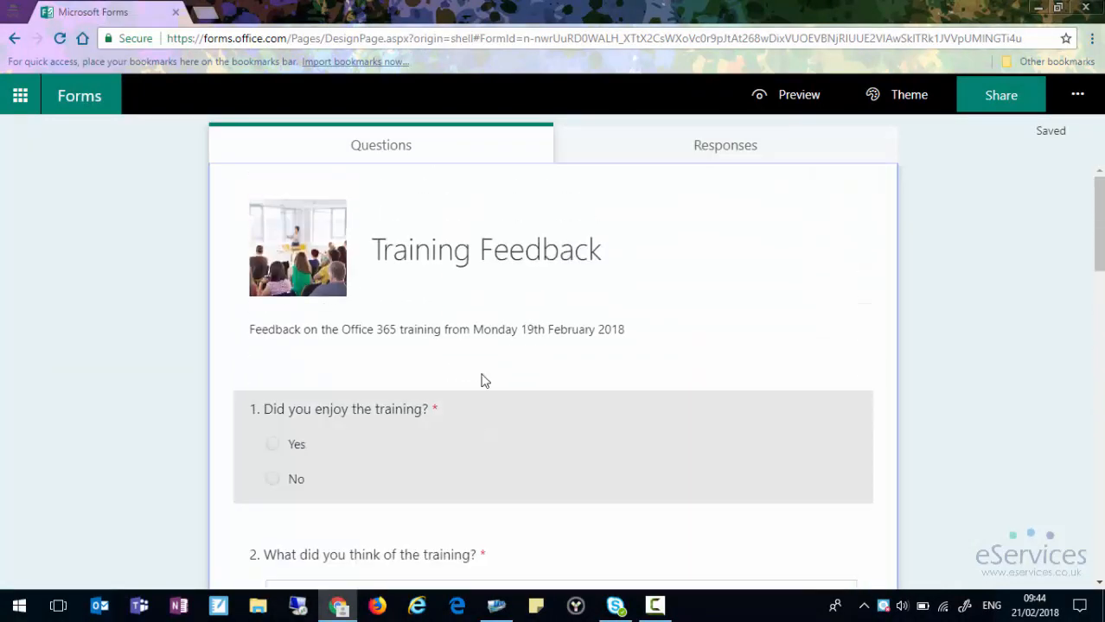
scroll(484, 380, "down", 5)
scroll(499, 387, "down", 10)
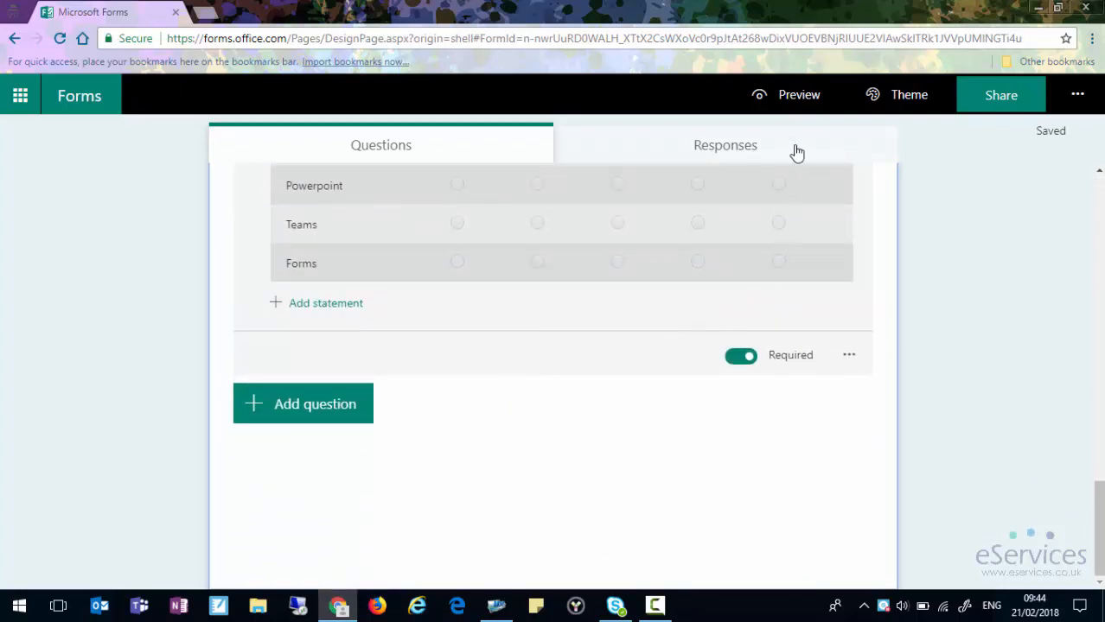
left_click(790, 94)
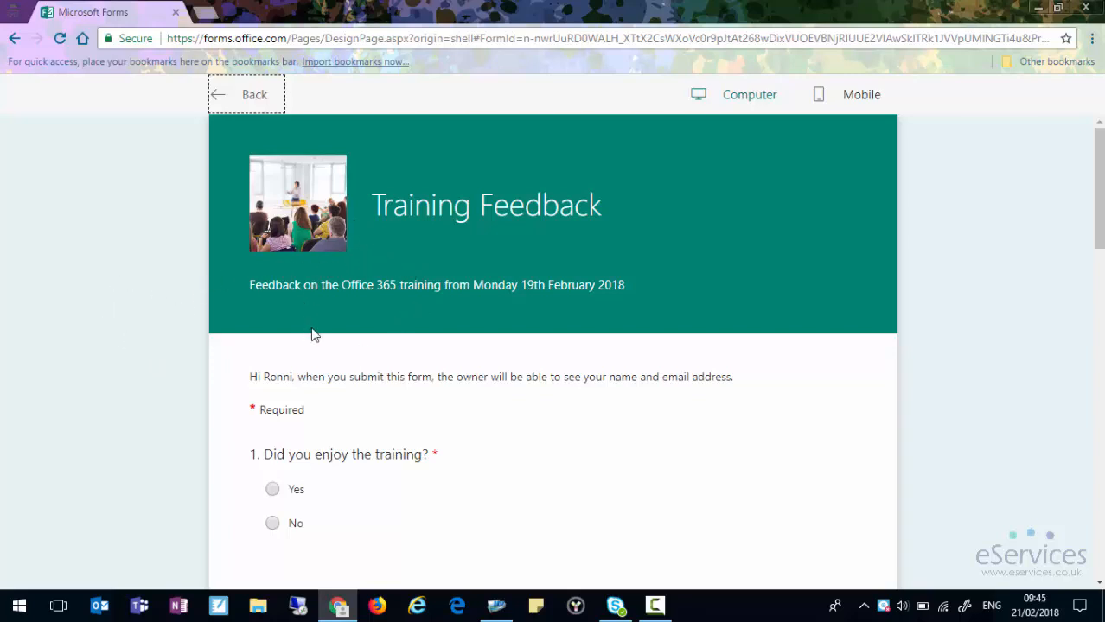
left_click_drag(266, 376, 294, 376)
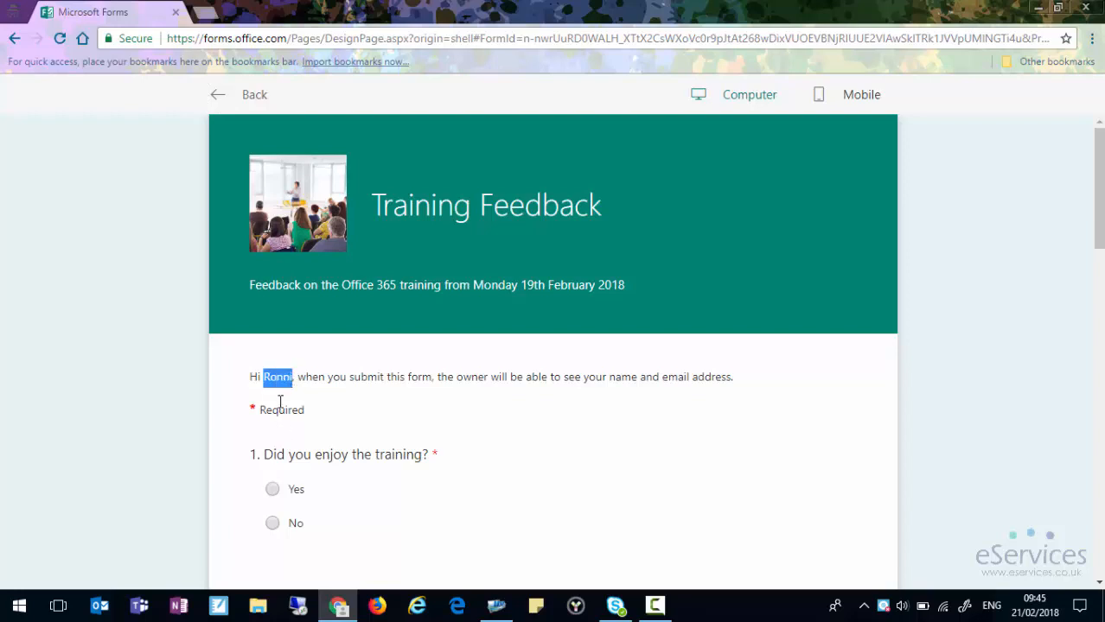
left_click(277, 382)
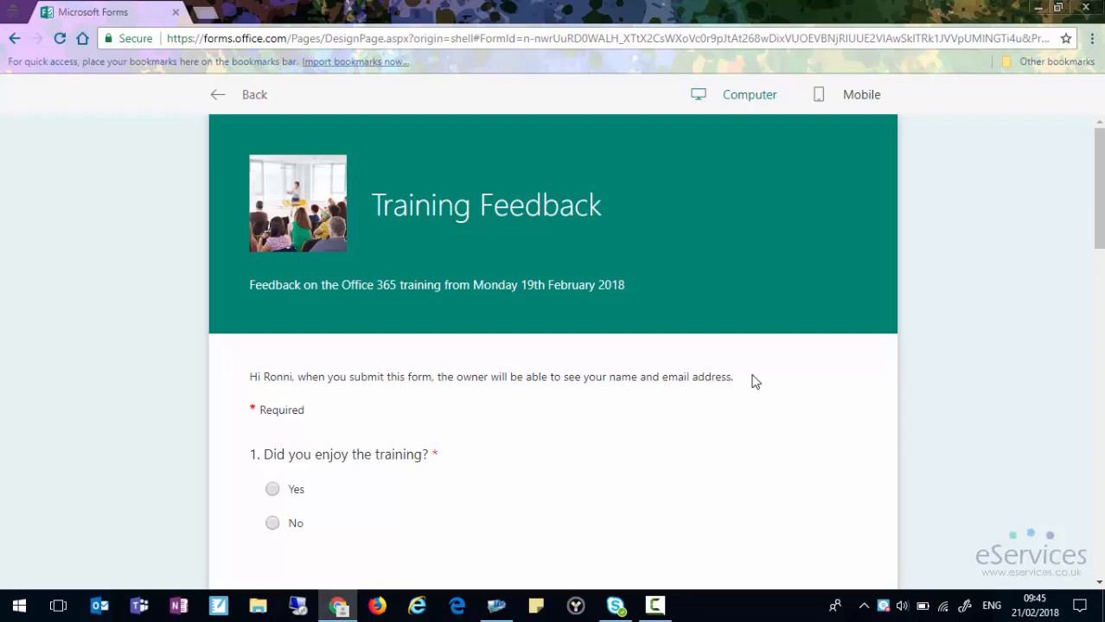
scroll(358, 282, "down", 4)
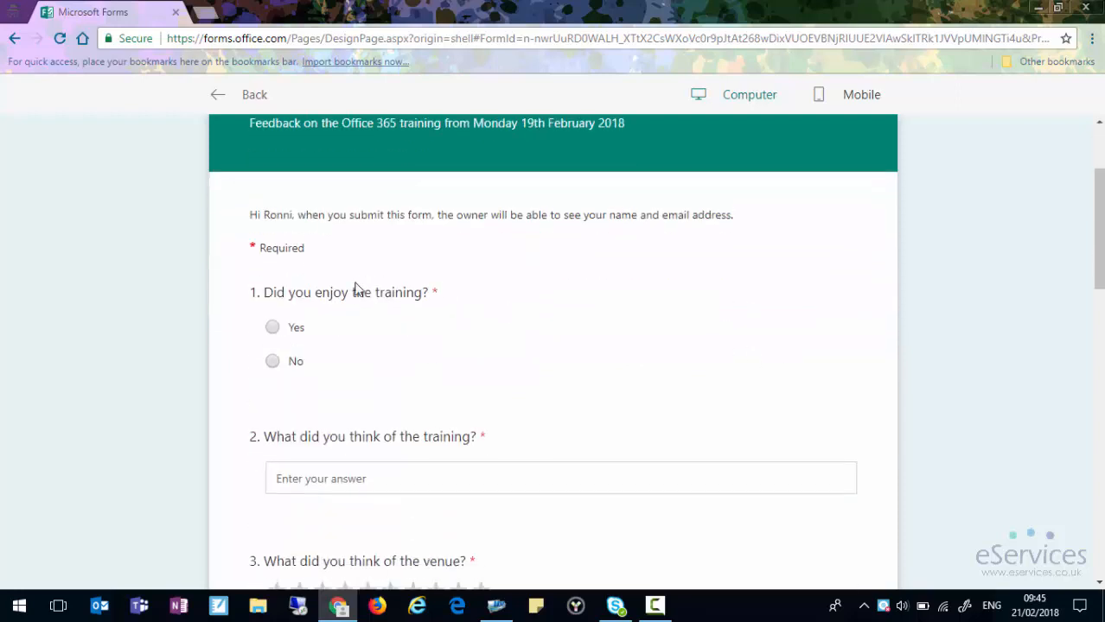
scroll(358, 283, "down", 7)
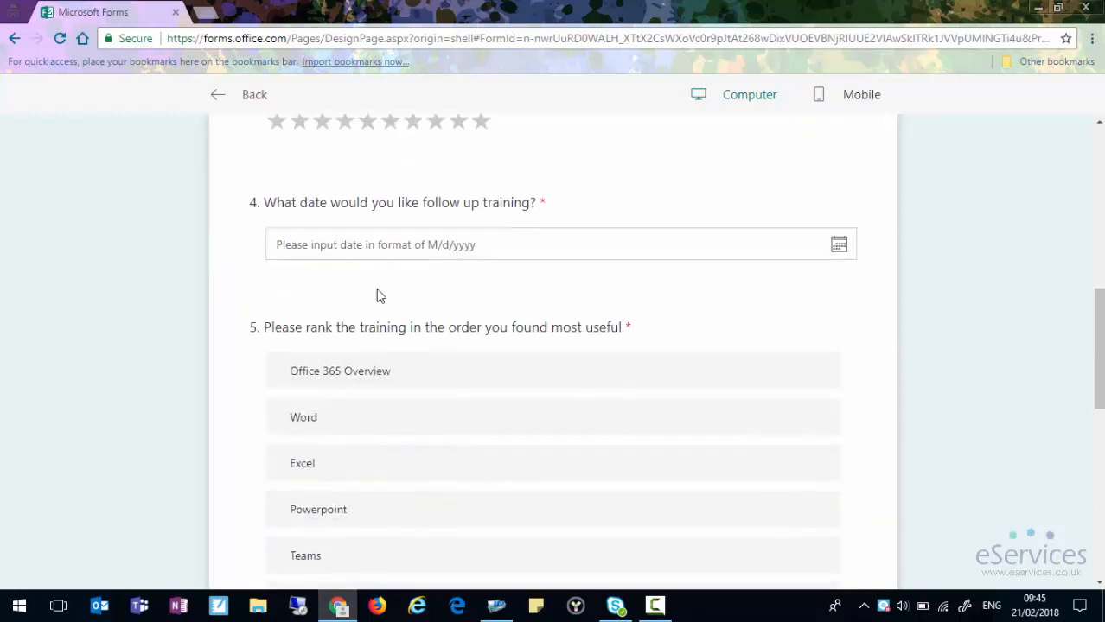
scroll(377, 297, "down", 4)
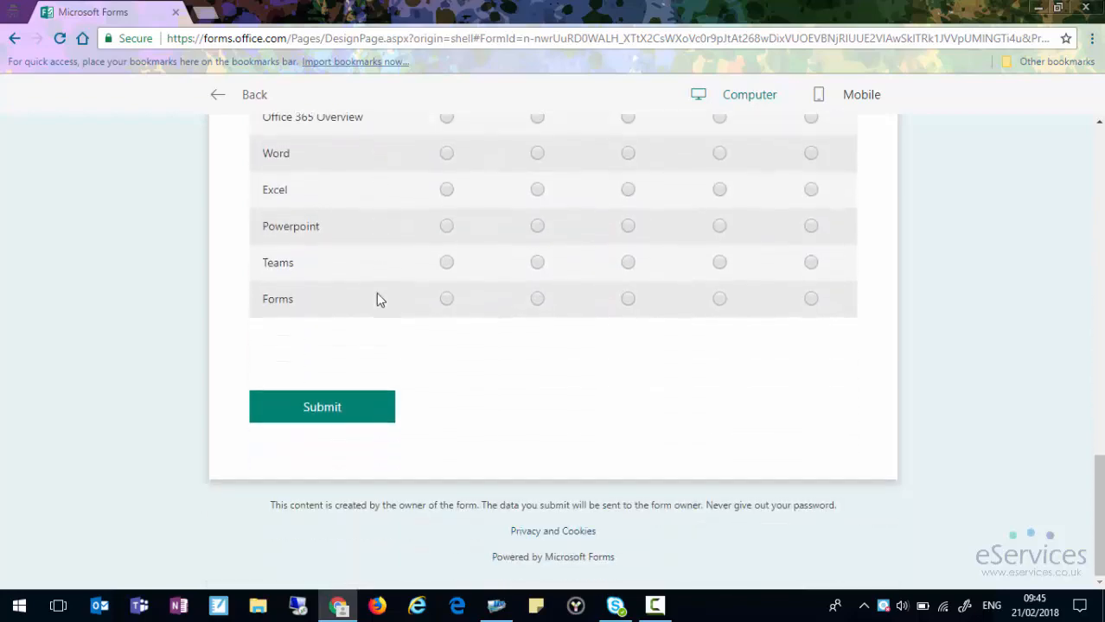
scroll(378, 297, "up", 6)
scroll(378, 298, "up", 9)
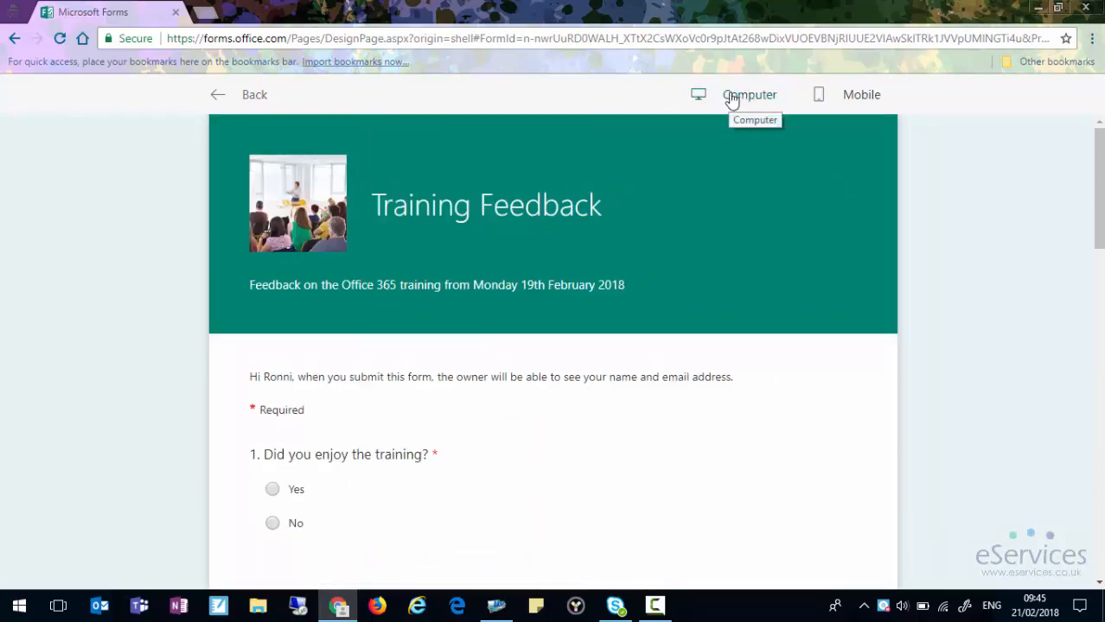
- Preview the form as it appears on a mobile device and look through its questions
left_click(867, 99)
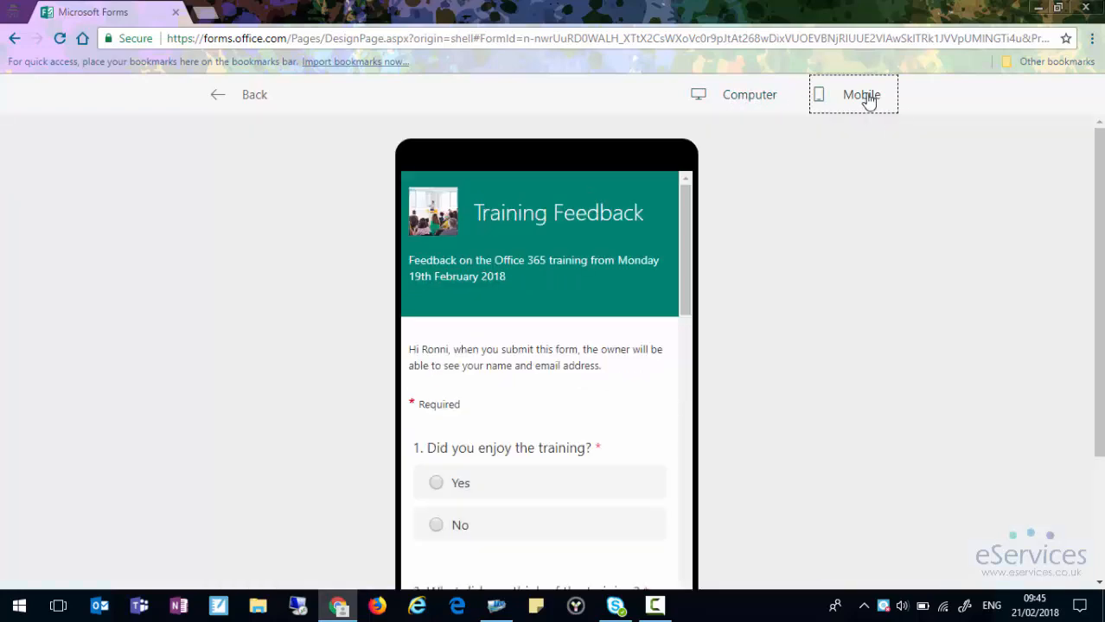
scroll(572, 285, "down", 6)
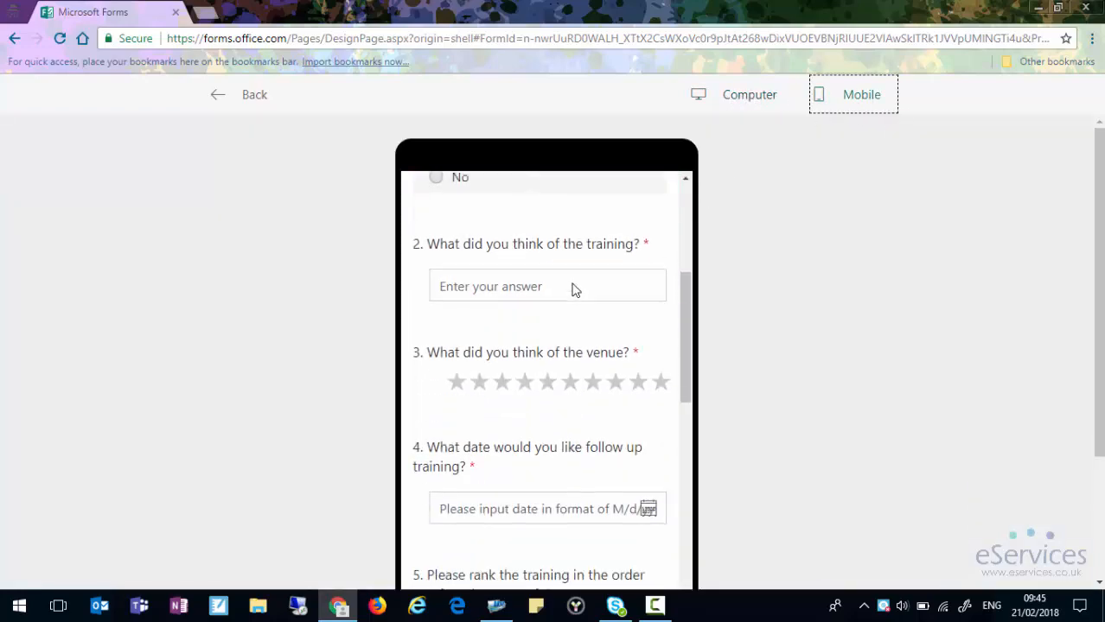
scroll(575, 288, "down", 4)
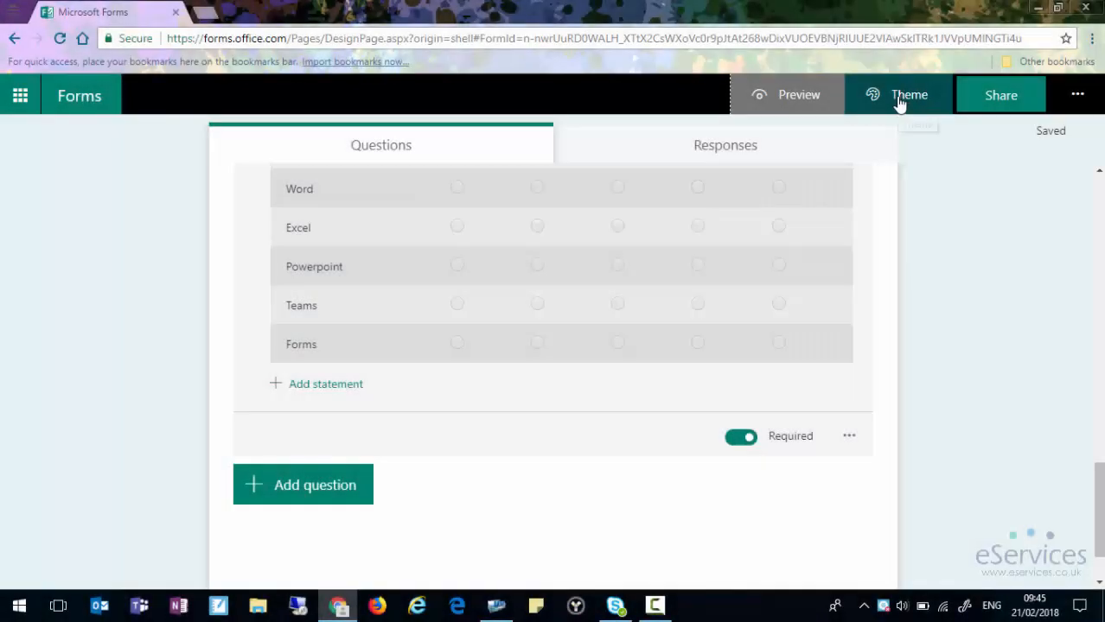
- Try the purple, orange, dark red, dark blue, green and pink colour themes on the form
scroll(893, 203, "up", 10)
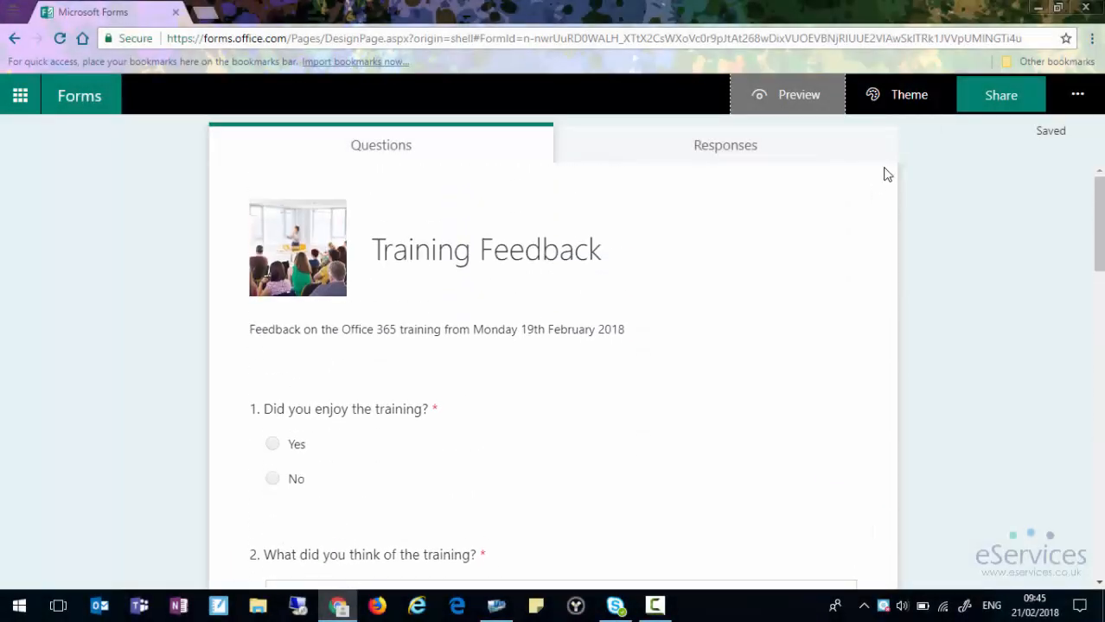
left_click(898, 100)
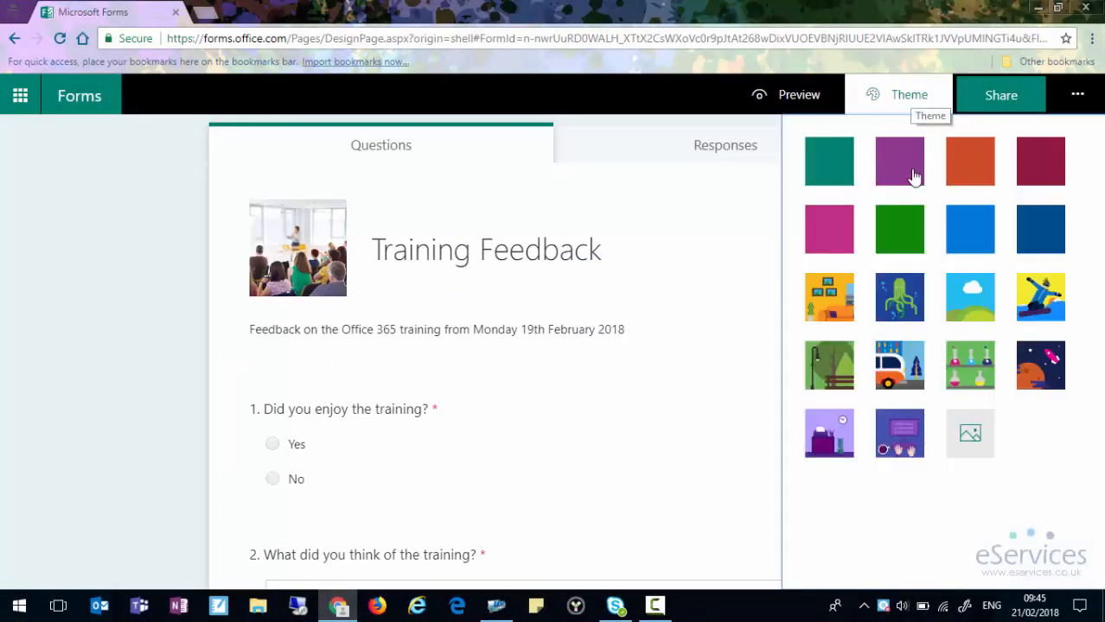
left_click(902, 167)
left_click(966, 171)
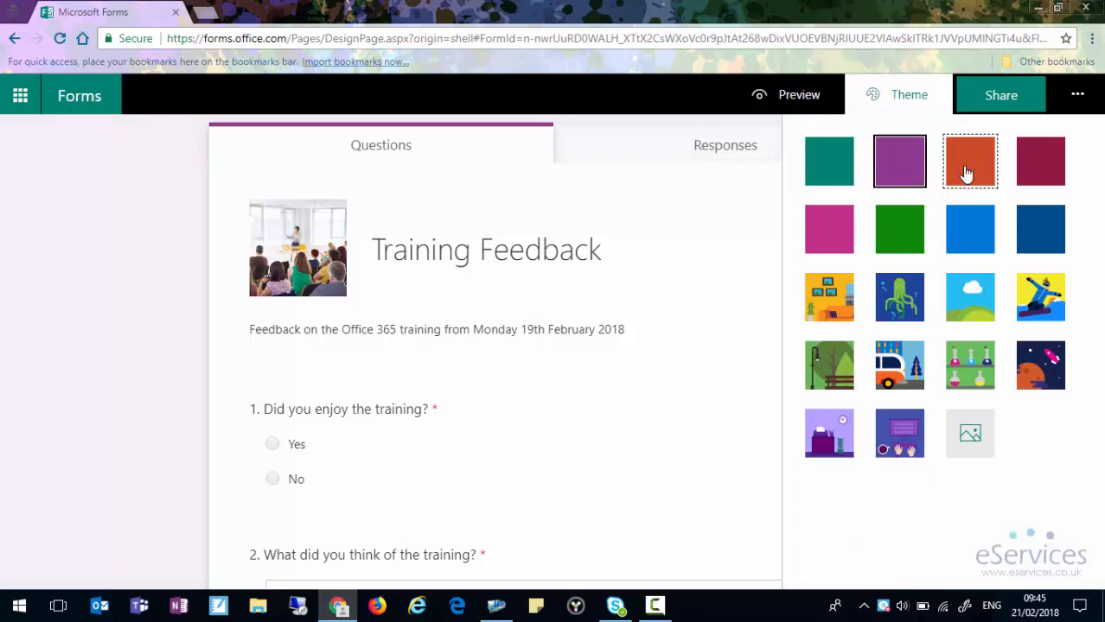
left_click(1037, 171)
left_click(1042, 227)
left_click(891, 236)
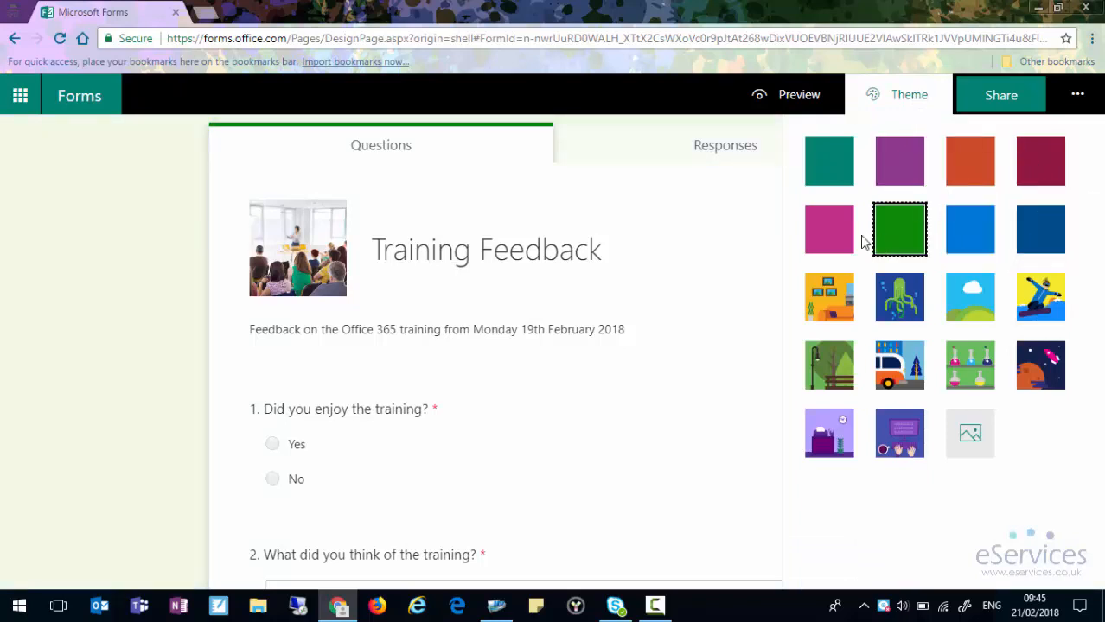
left_click(827, 242)
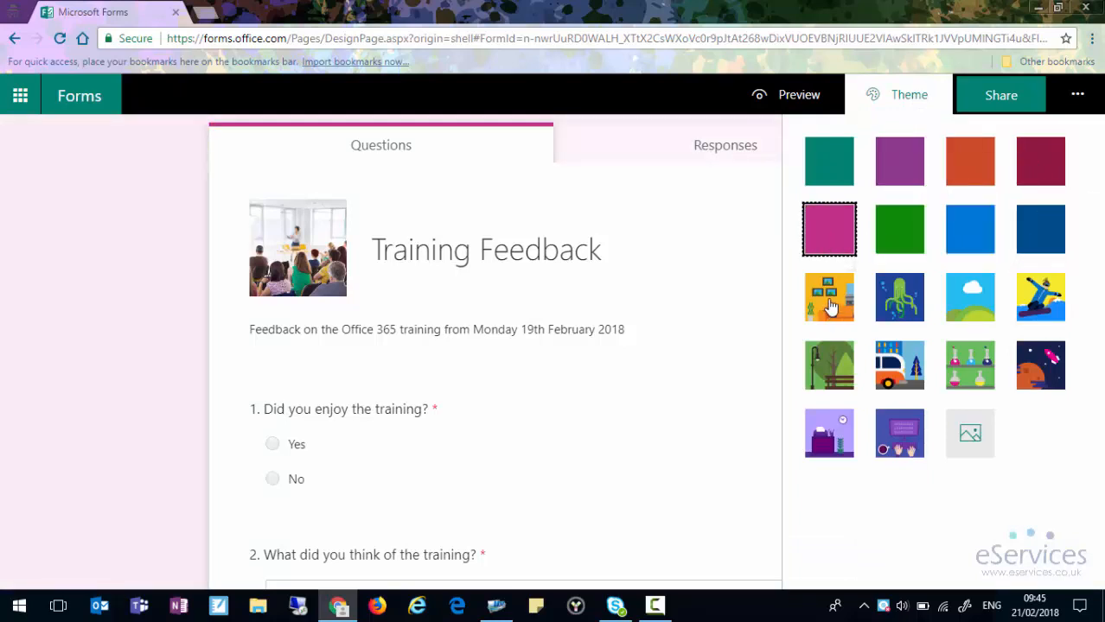
- Try the illustrated themes on the form, including the living room, underwater, laboratory, bus and park designs
left_click(831, 307)
left_click(899, 303)
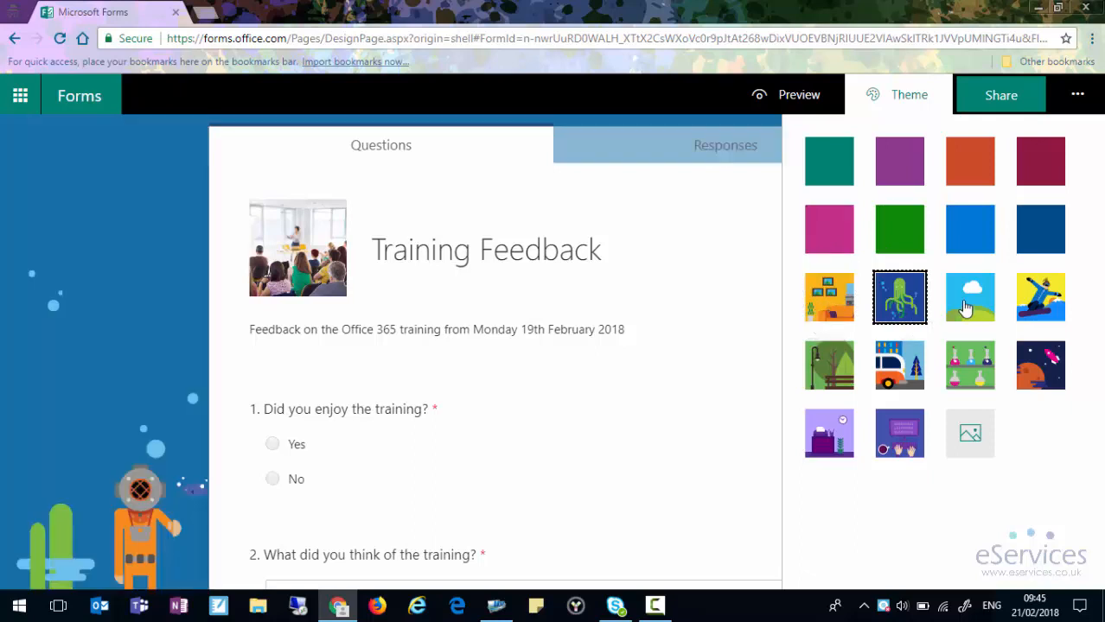
left_click(969, 307)
left_click(1049, 303)
left_click(1040, 364)
left_click(970, 365)
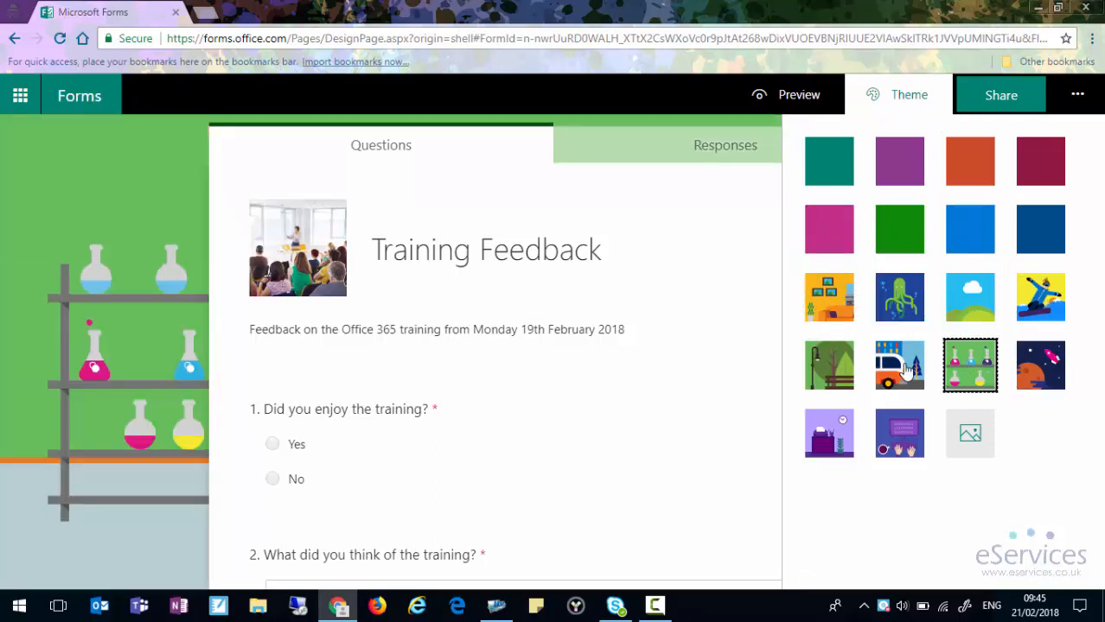
left_click(899, 365)
left_click(893, 430)
left_click(825, 429)
left_click(828, 365)
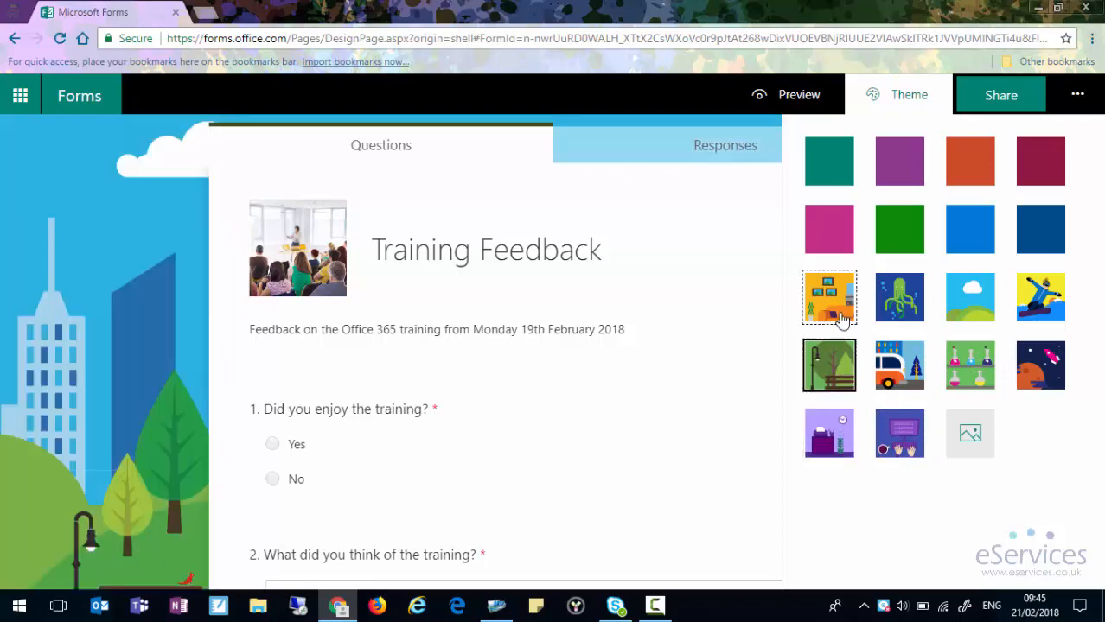
- Apply the orange living room theme to the form and view the image search for a custom background
left_click(832, 307)
left_click(973, 433)
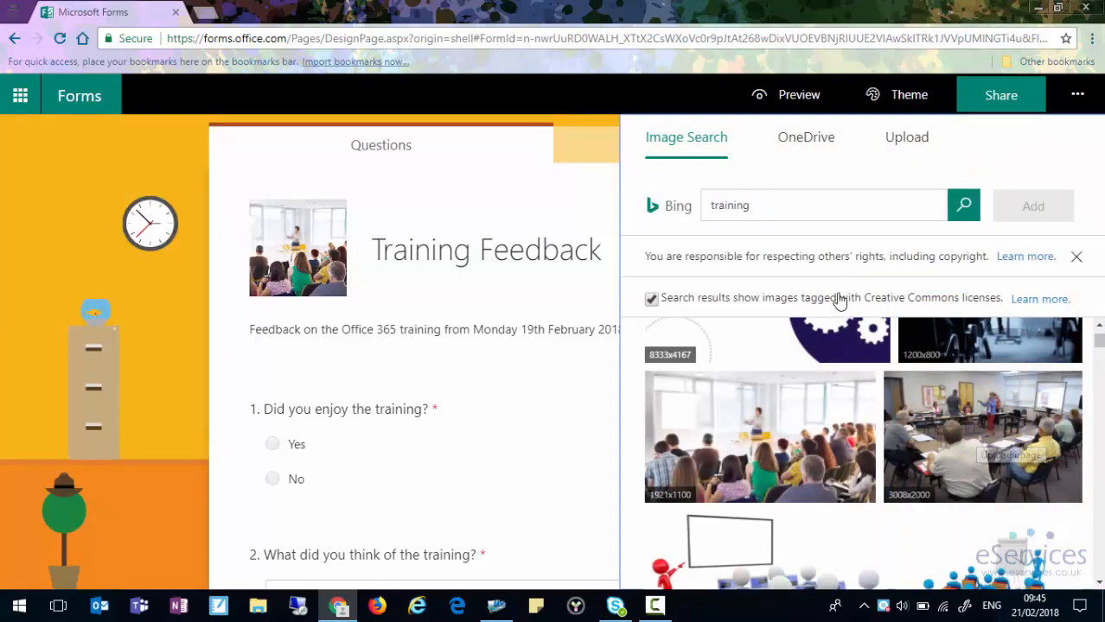
double_click(780, 200)
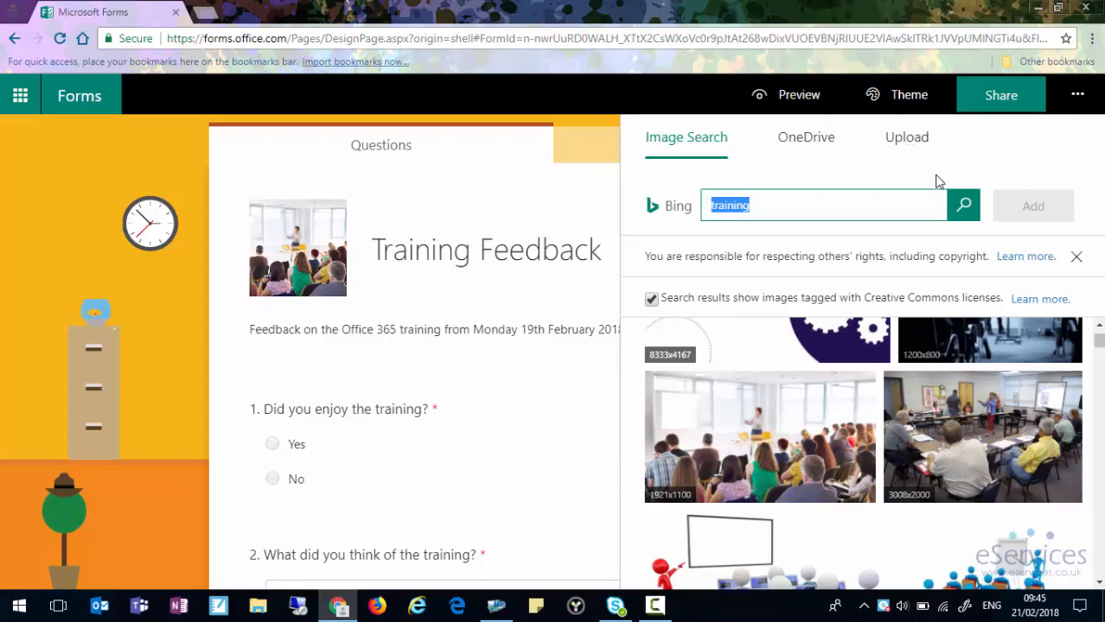
left_click(903, 96)
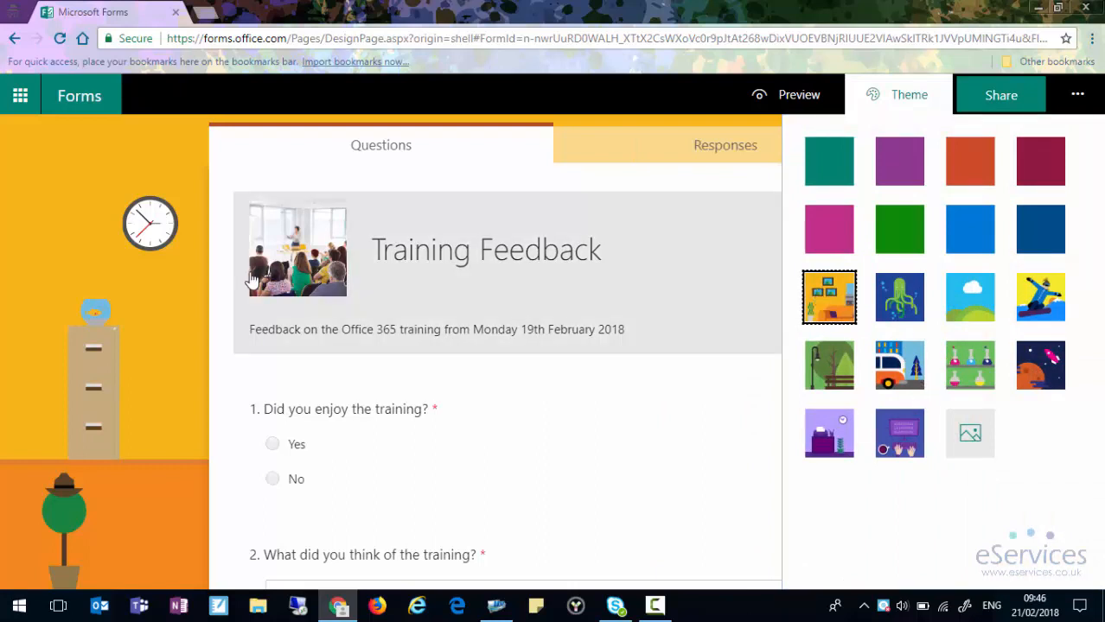
- Leave the theme choices, bring up the form's sharing options and set responses to "Anyone with the link can respond"
left_click(100, 280)
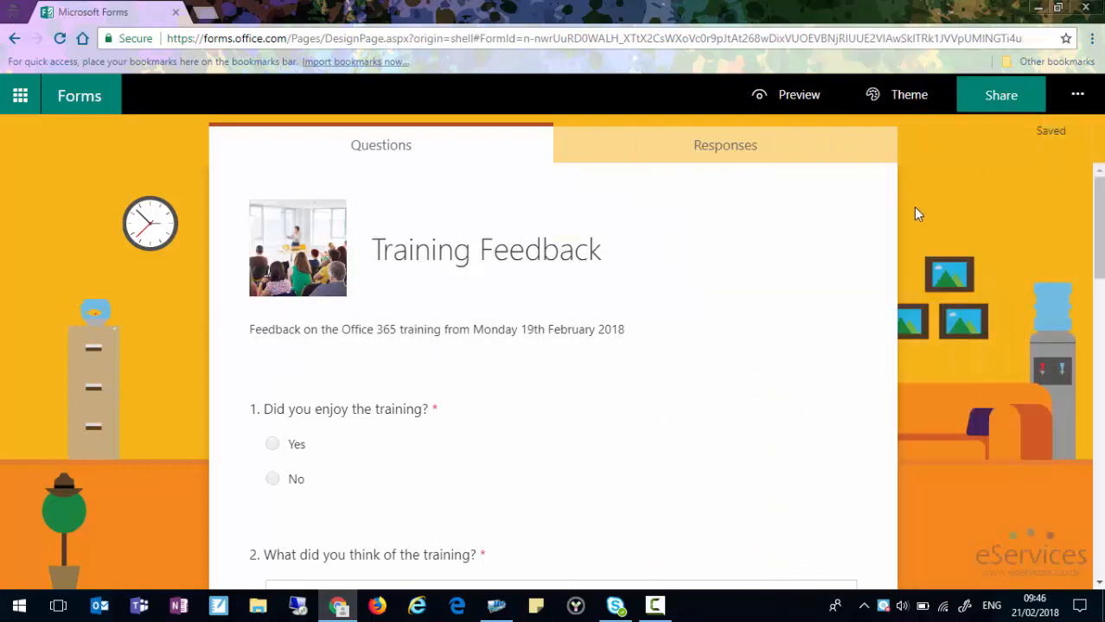
left_click(628, 288)
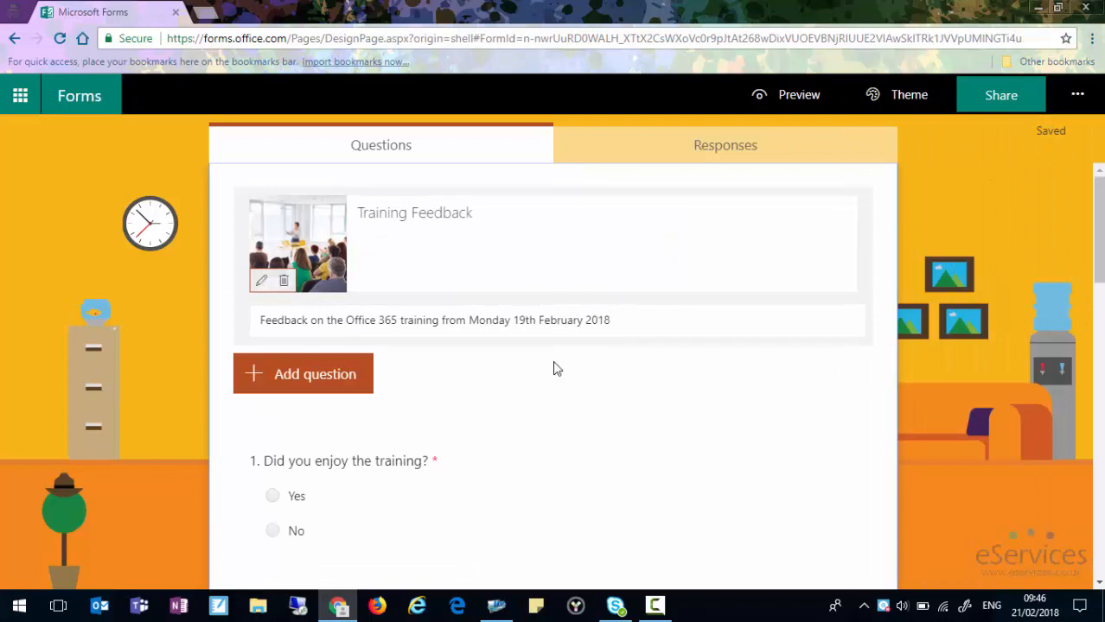
left_click(999, 97)
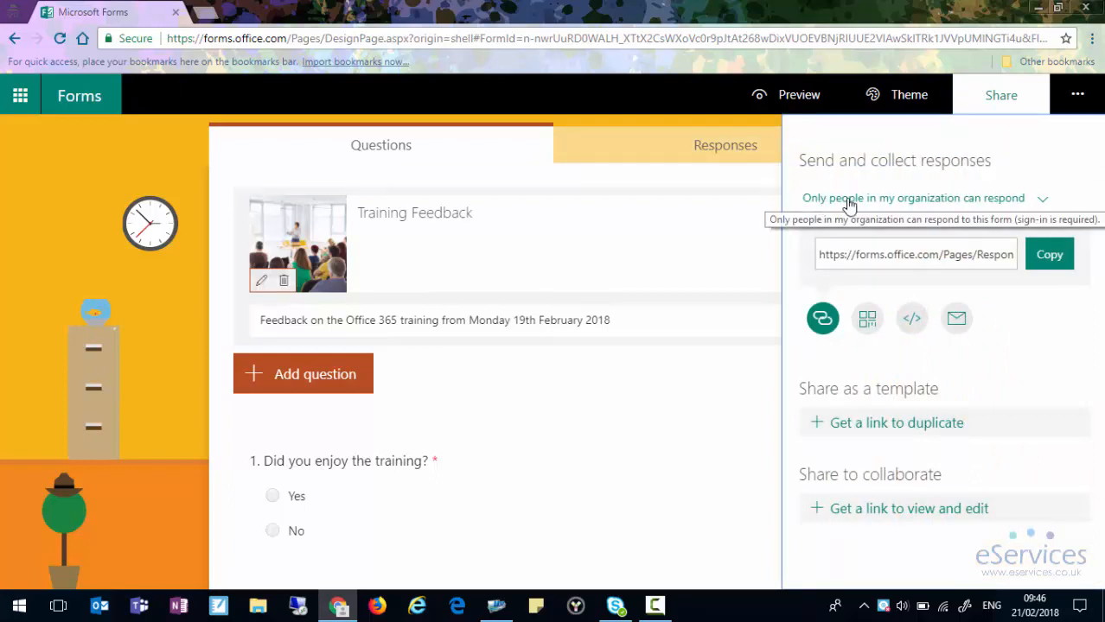
left_click(1043, 202)
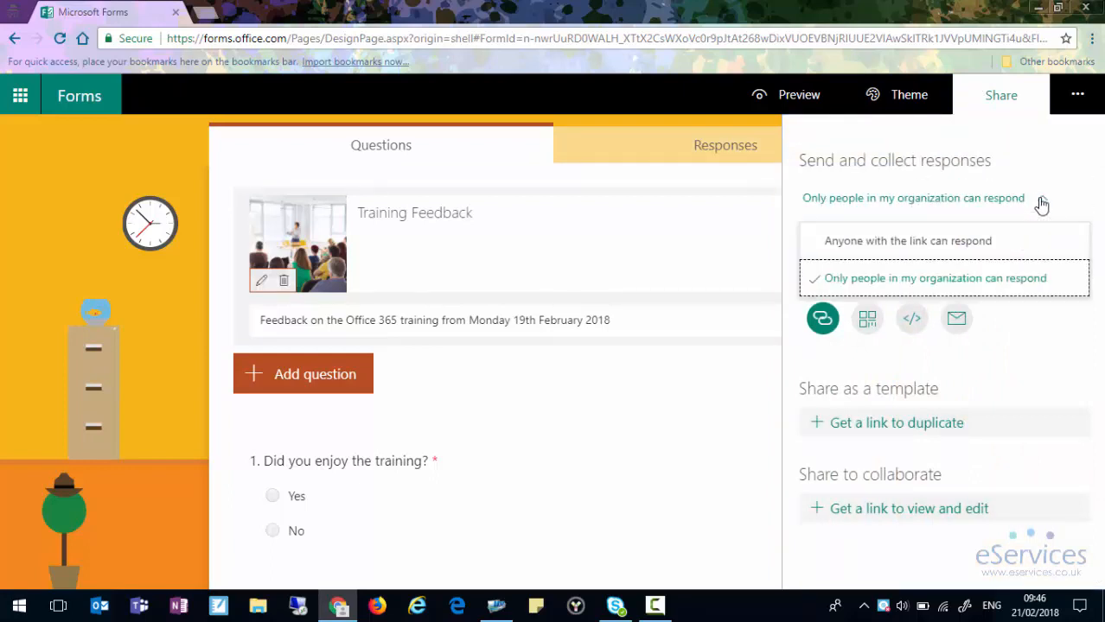
left_click(864, 247)
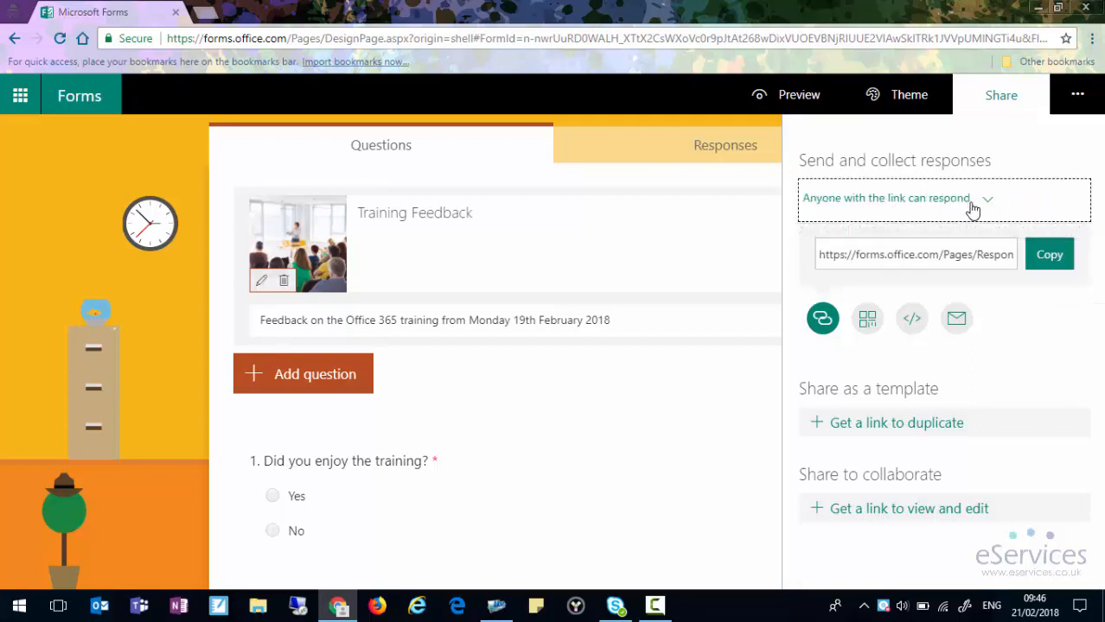
- Preview the form to check the anonymous response notice above the first question, and return to the editor
left_click(789, 97)
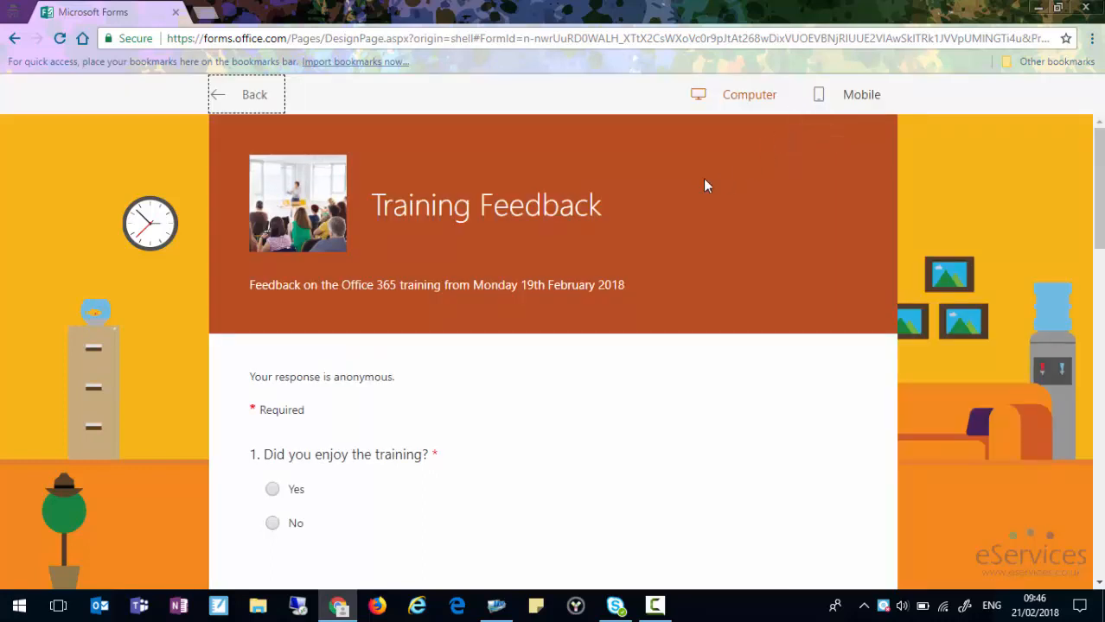
left_click_drag(261, 381, 369, 378)
left_click(377, 378)
left_click(229, 96)
- Set the form's response permission to "Only people in my organization can respond" in the sharing options
left_click(998, 97)
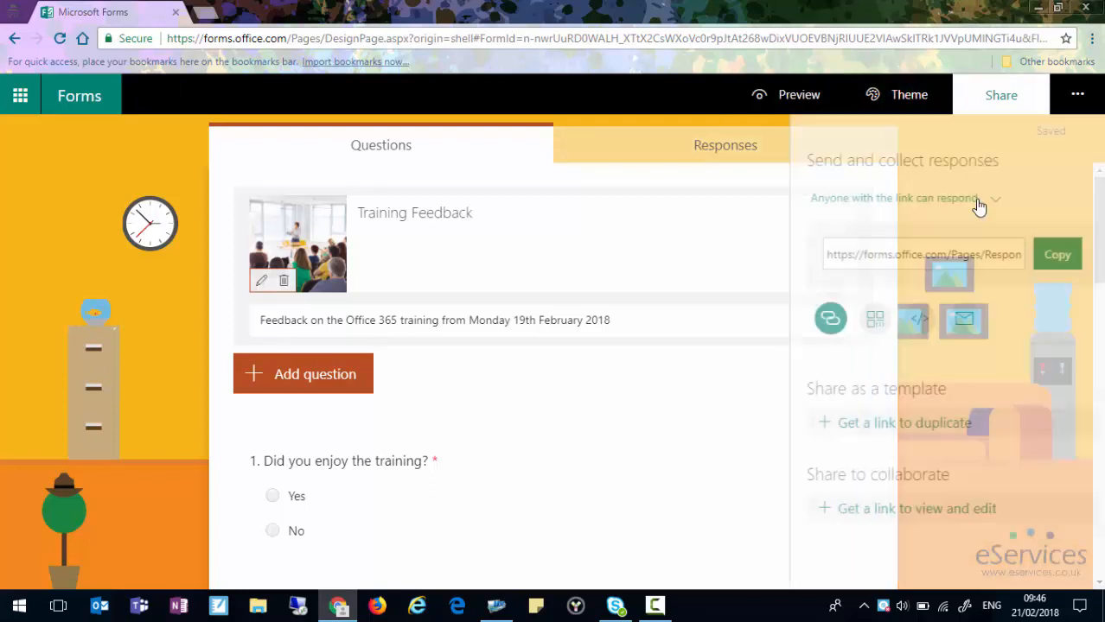
left_click(912, 210)
left_click(875, 281)
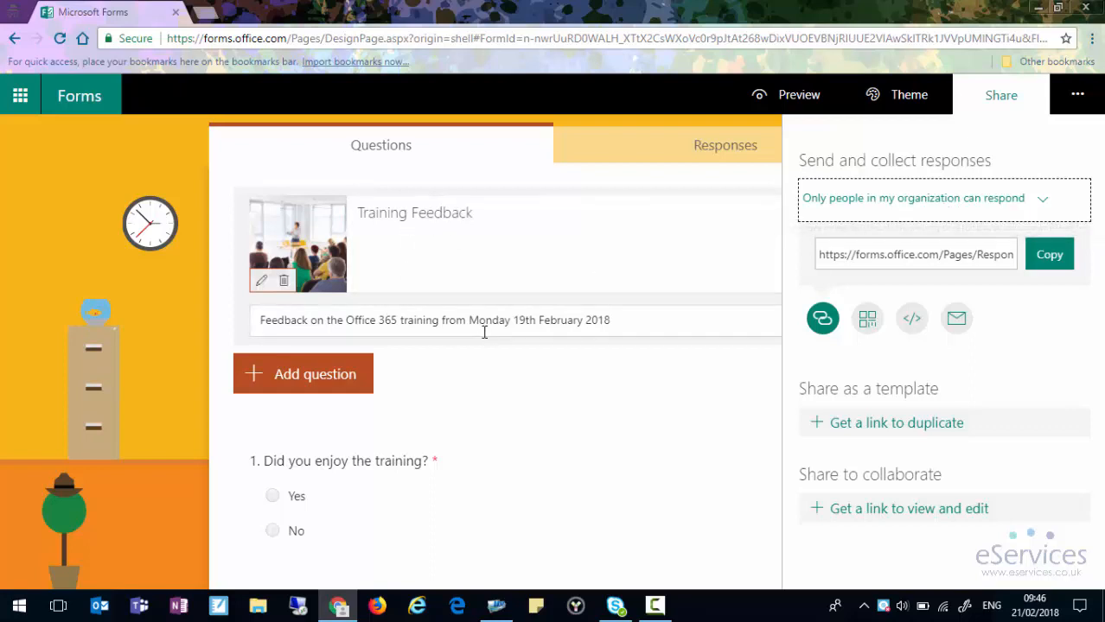
left_click(882, 203)
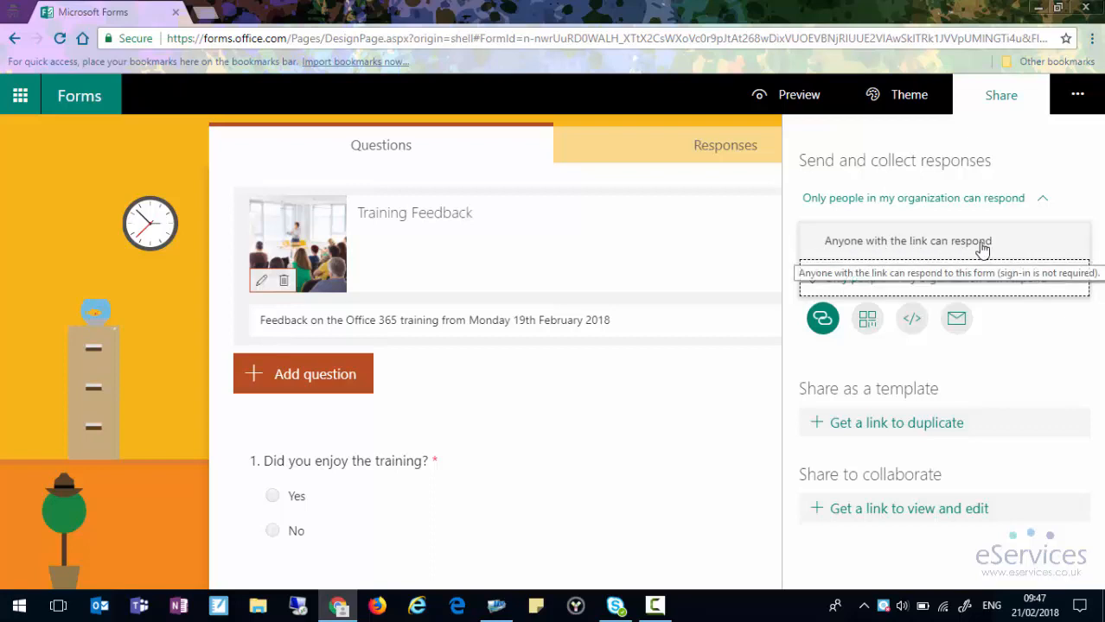
left_click(1011, 346)
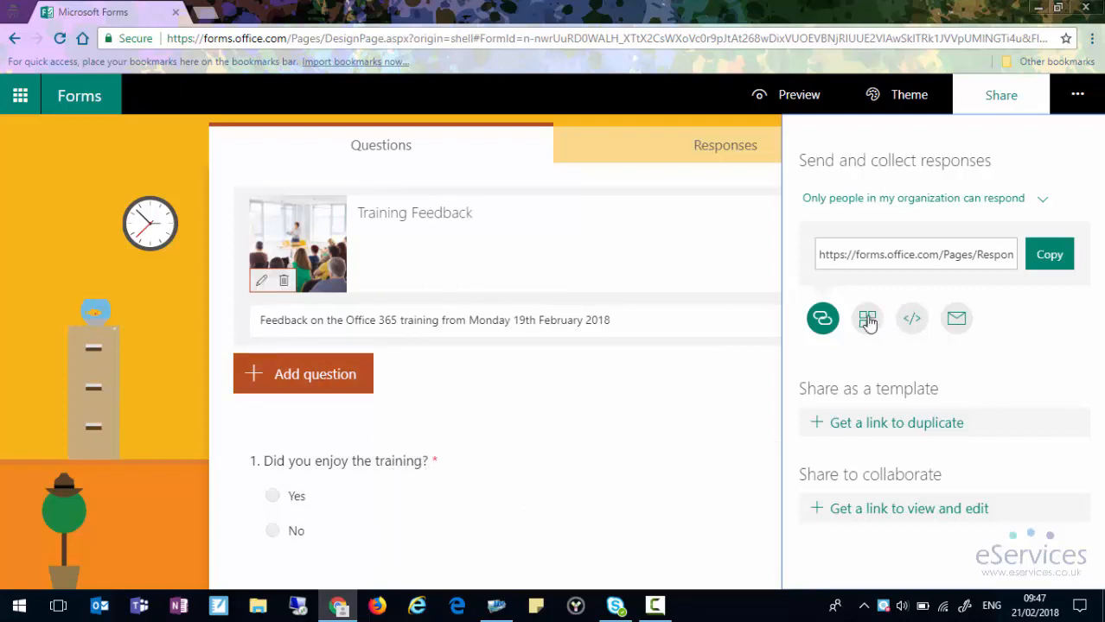
- Look through the ways to share the form: response link, QR code, embed code and email
left_click(823, 254)
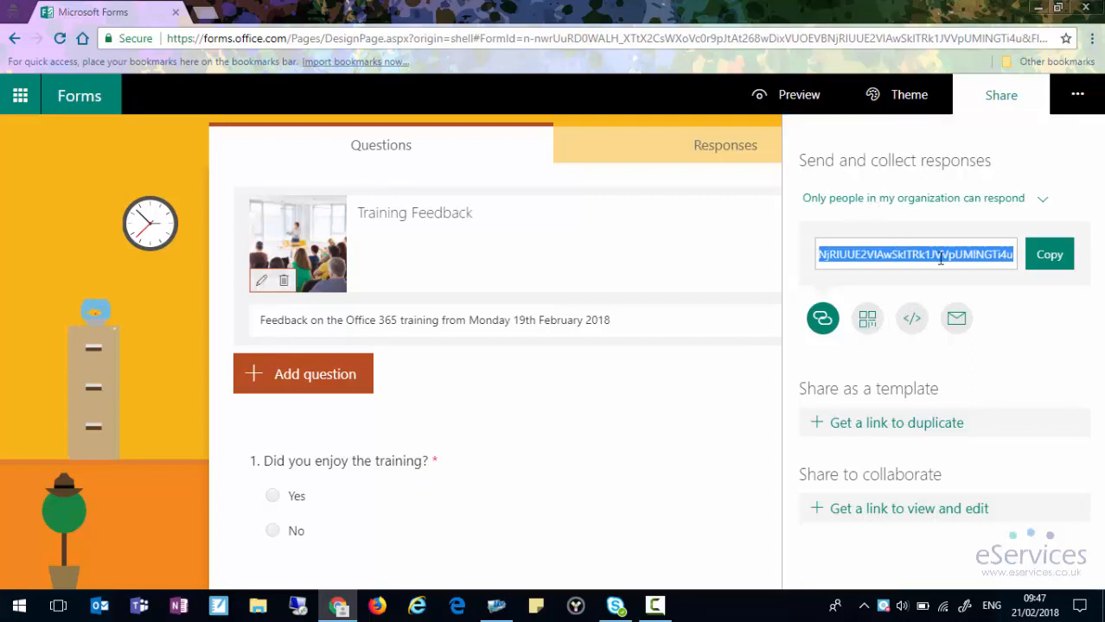
left_click(1029, 321)
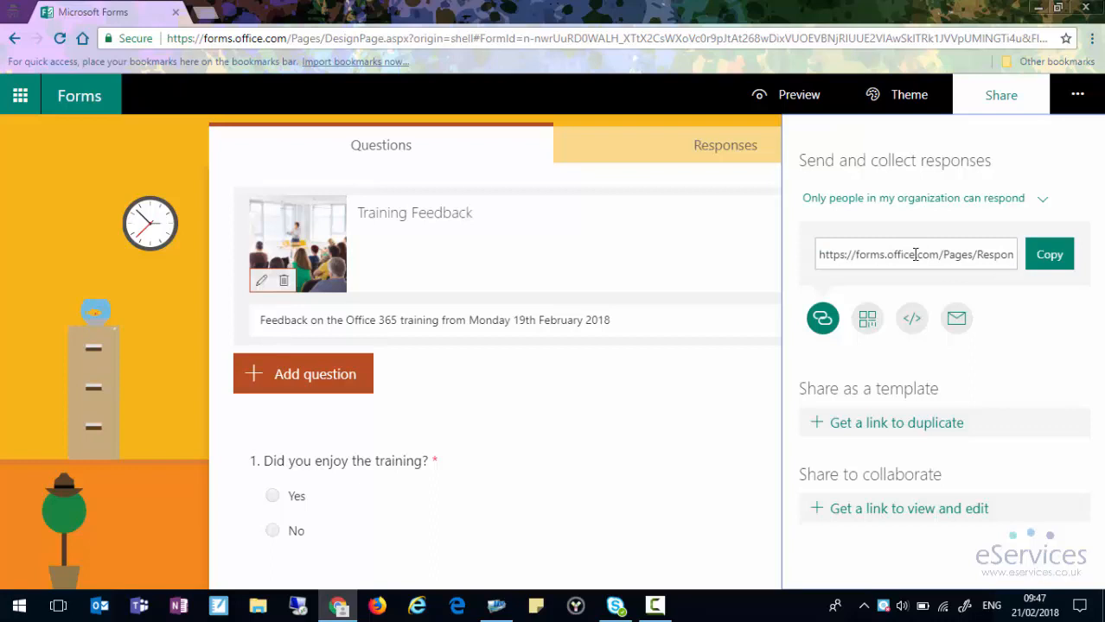
left_click(821, 257)
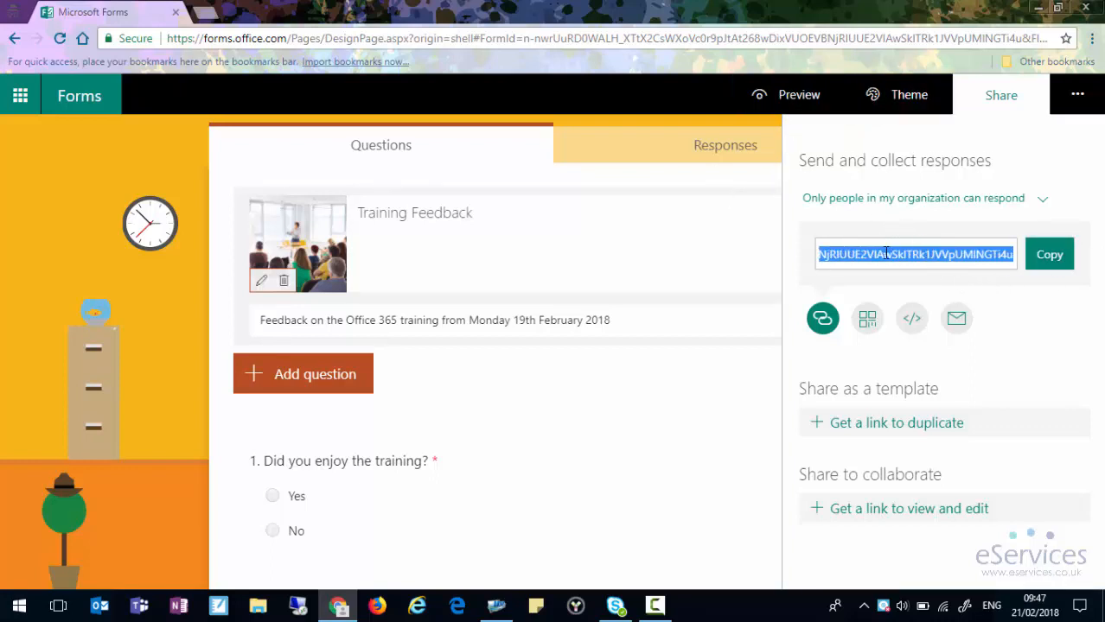
left_click(867, 319)
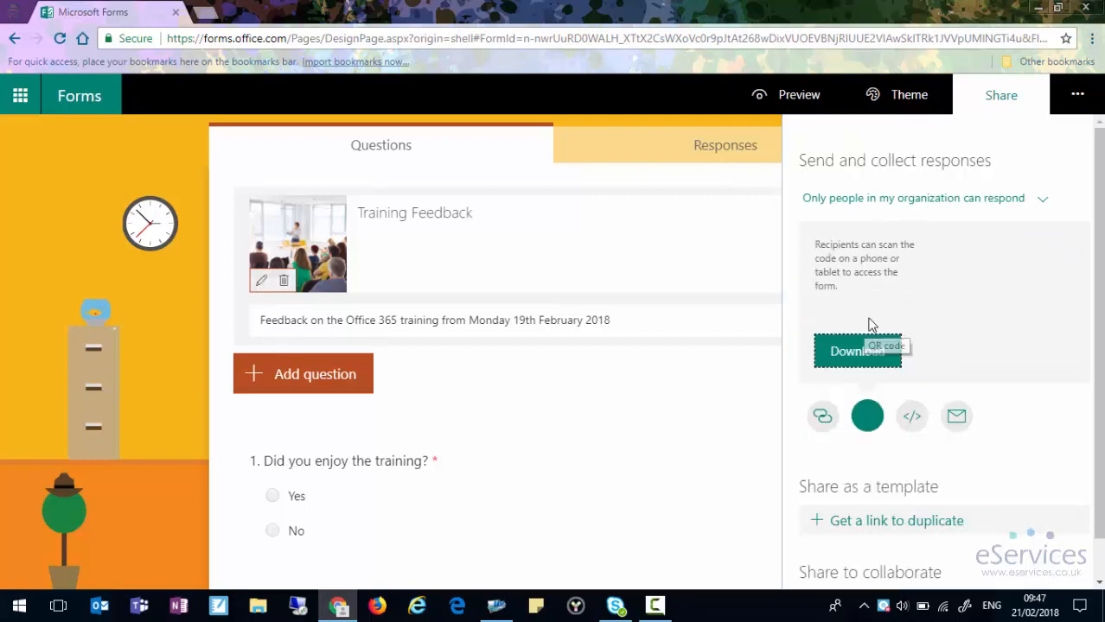
left_click(912, 417)
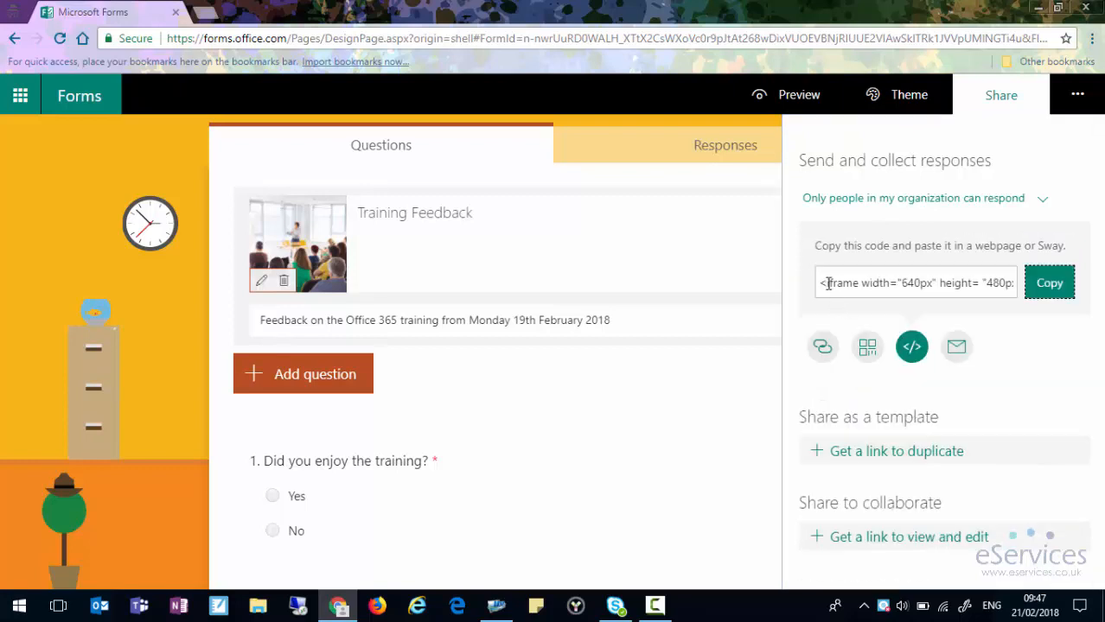
left_click(957, 350)
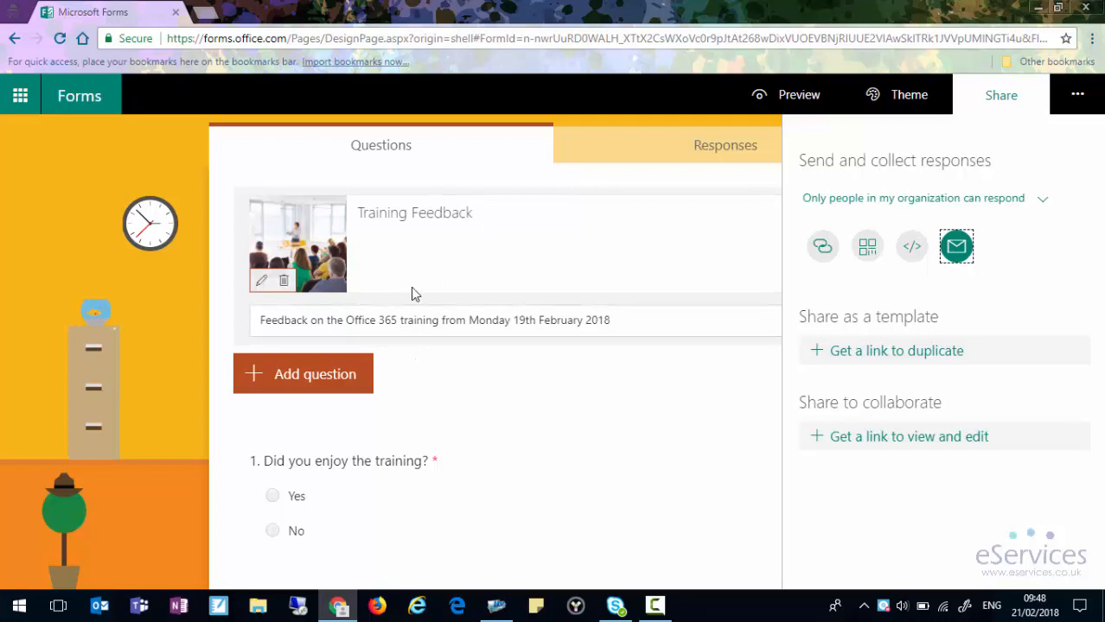
- Copy the form's response link and leave the sharing options
left_click(819, 254)
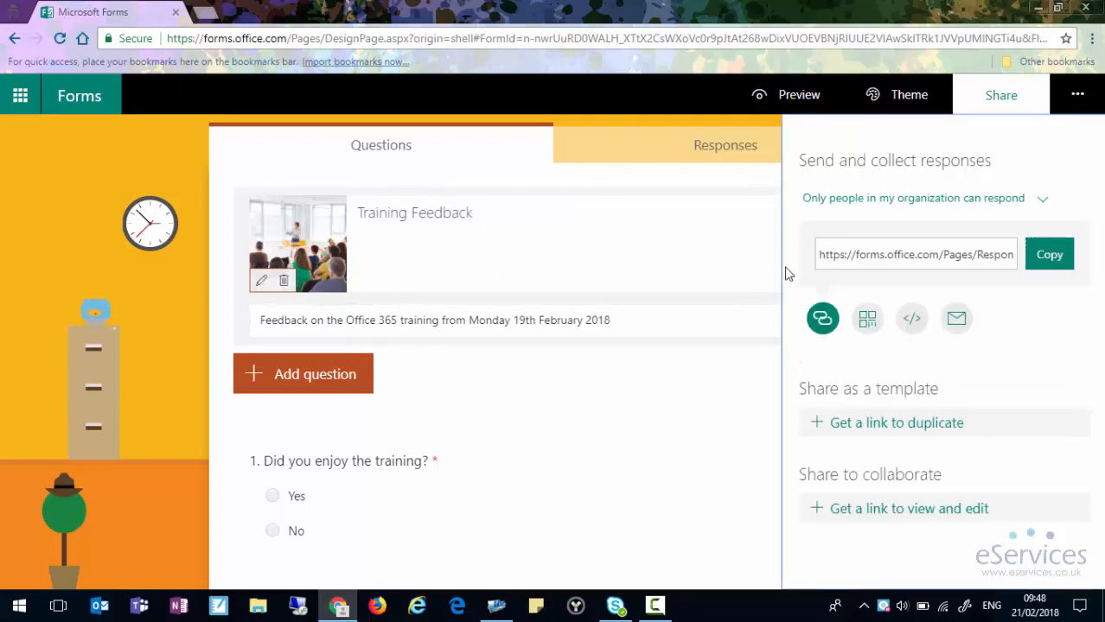
left_click(1061, 257)
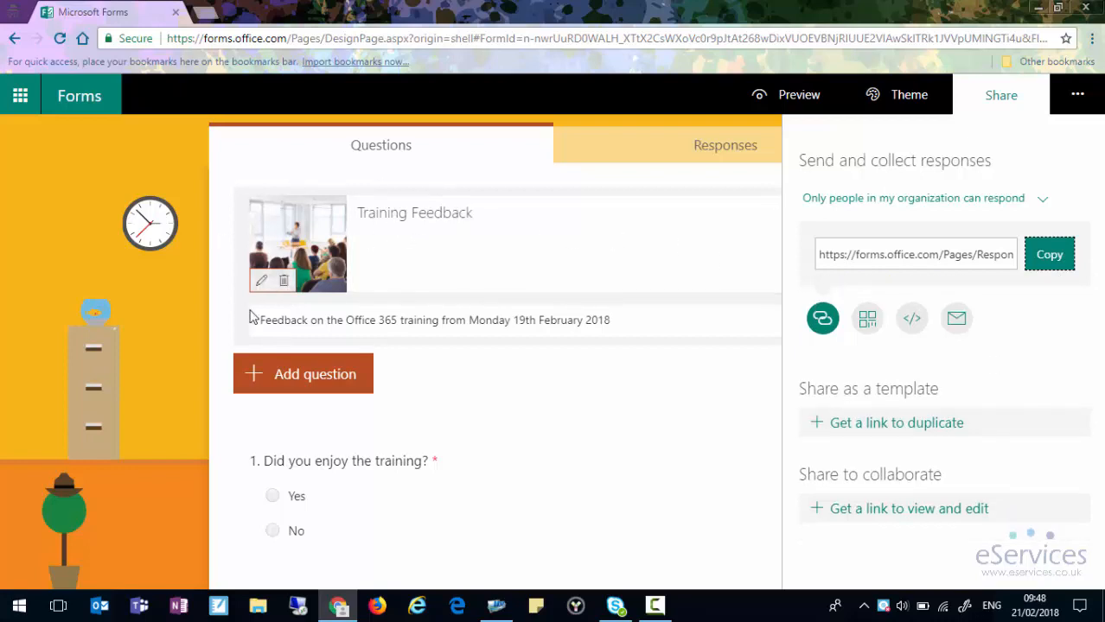
left_click(207, 140)
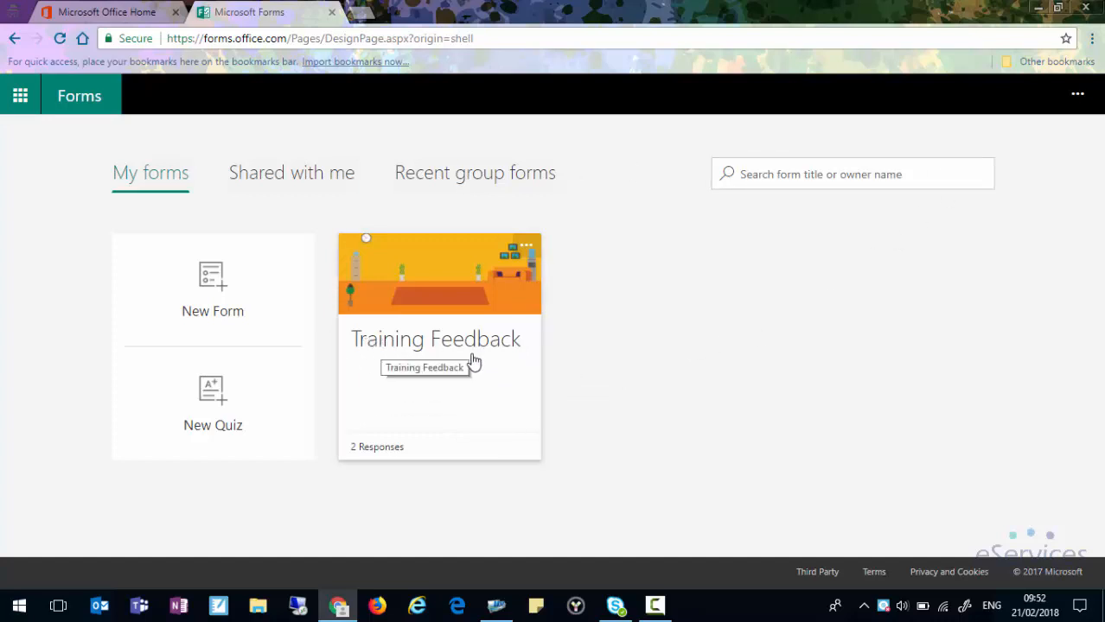
- Open the Training Feedback form from My forms and look through its questions
left_click(378, 453)
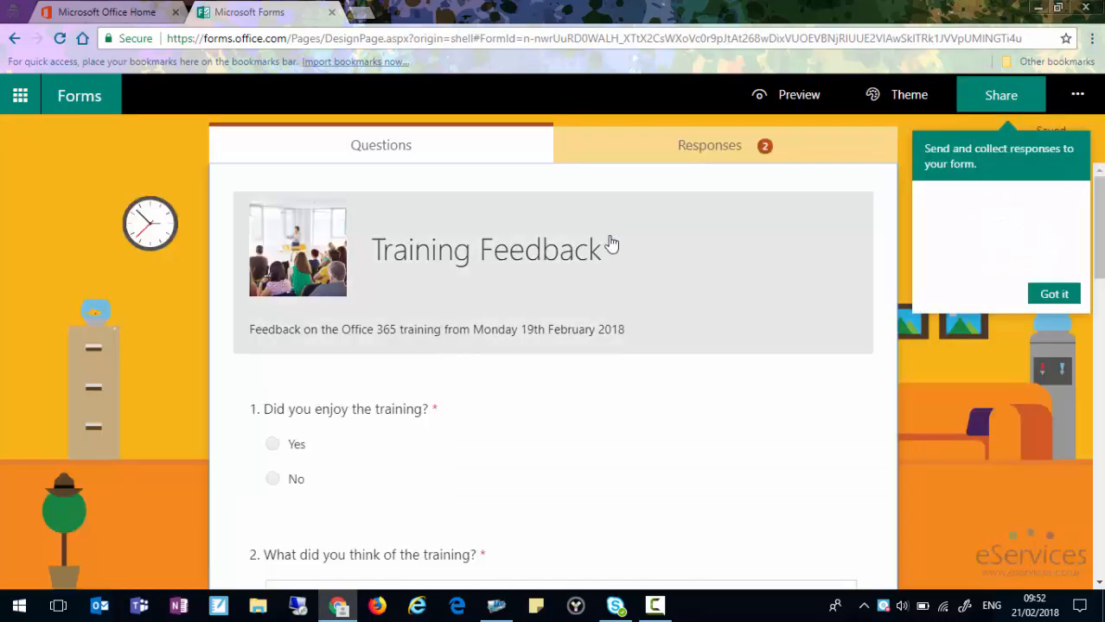
scroll(416, 347, "down", 8)
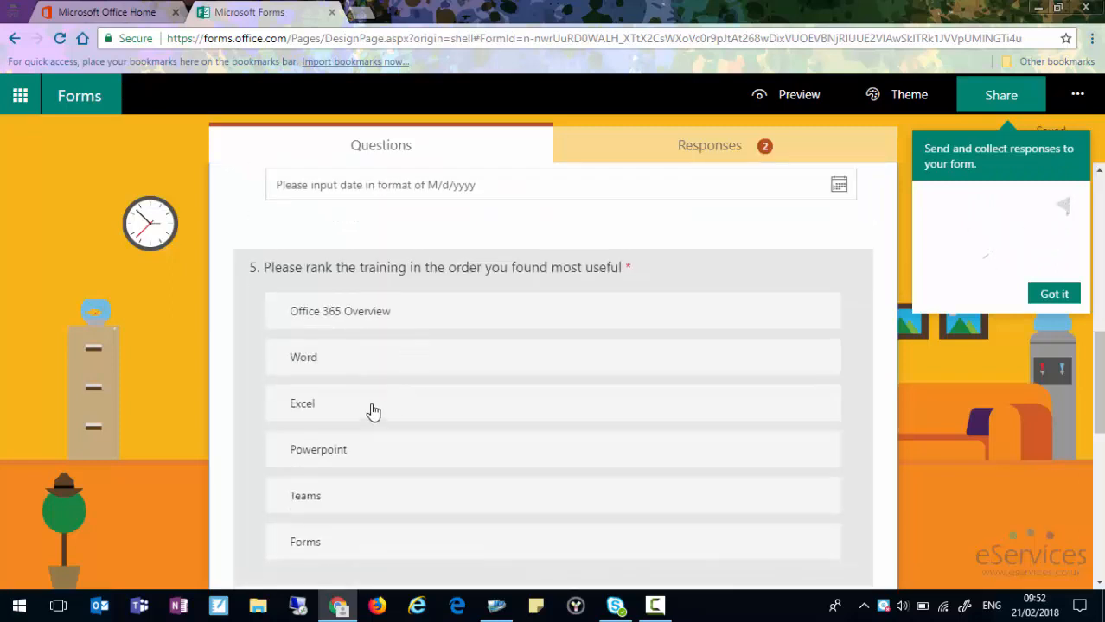
scroll(482, 350, "up", 8)
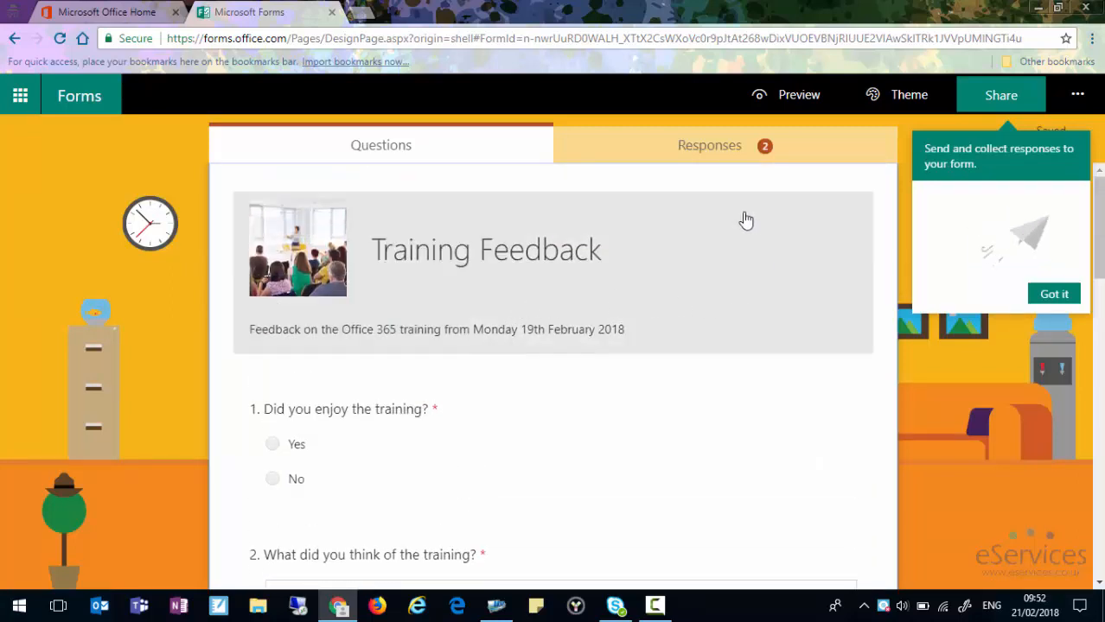
- View the form's response summary and the additional actions available for the responses
left_click(725, 149)
scroll(505, 255, "down", 1)
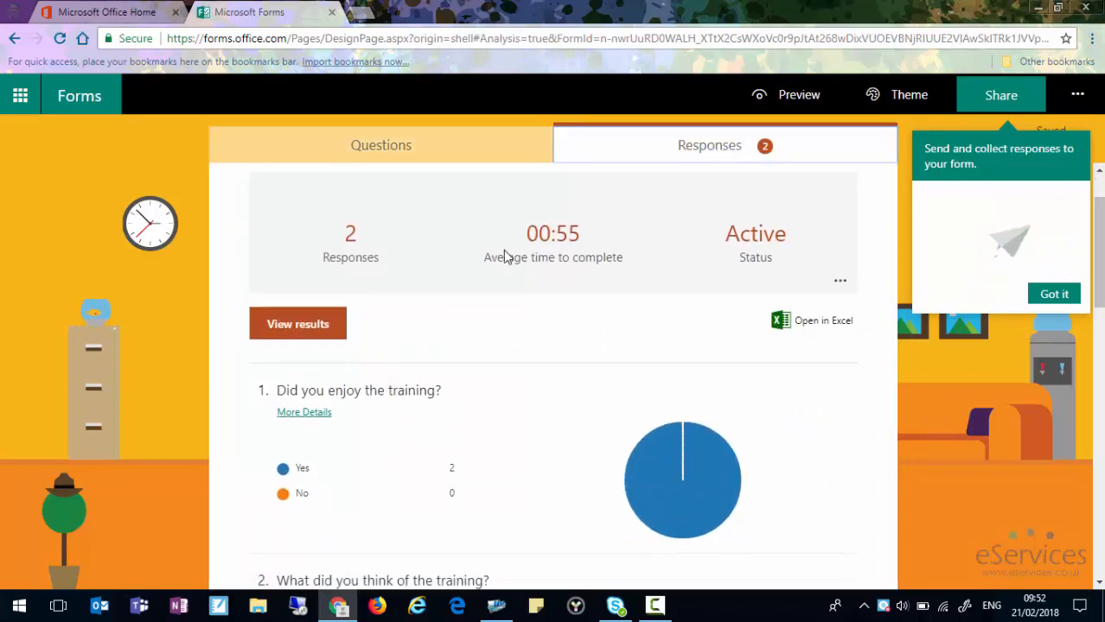
scroll(498, 243, "up", 1)
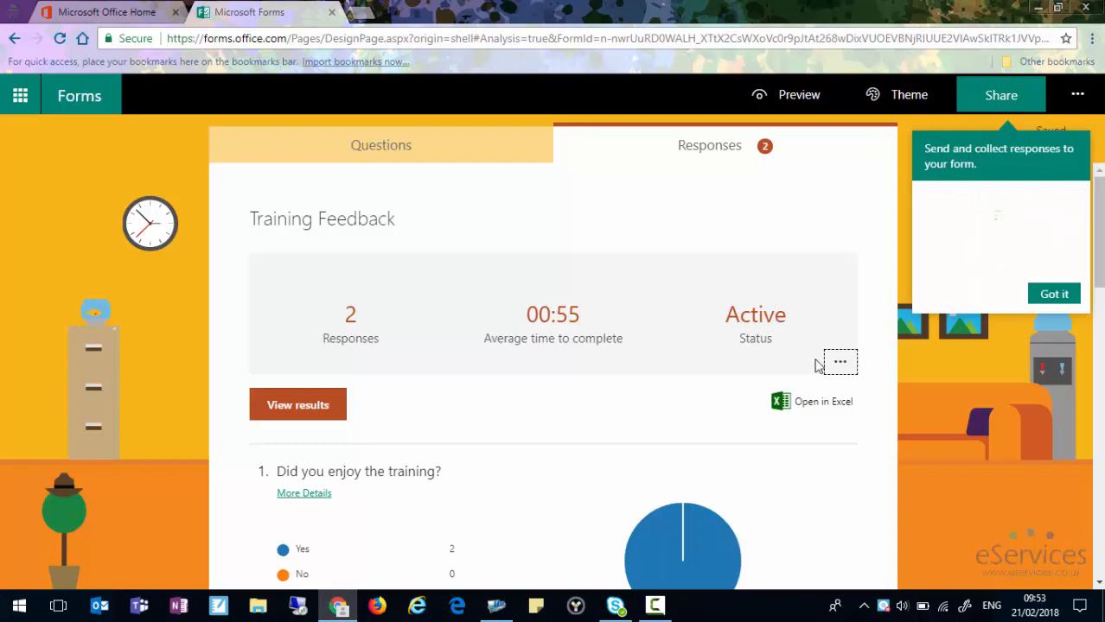
left_click(842, 365)
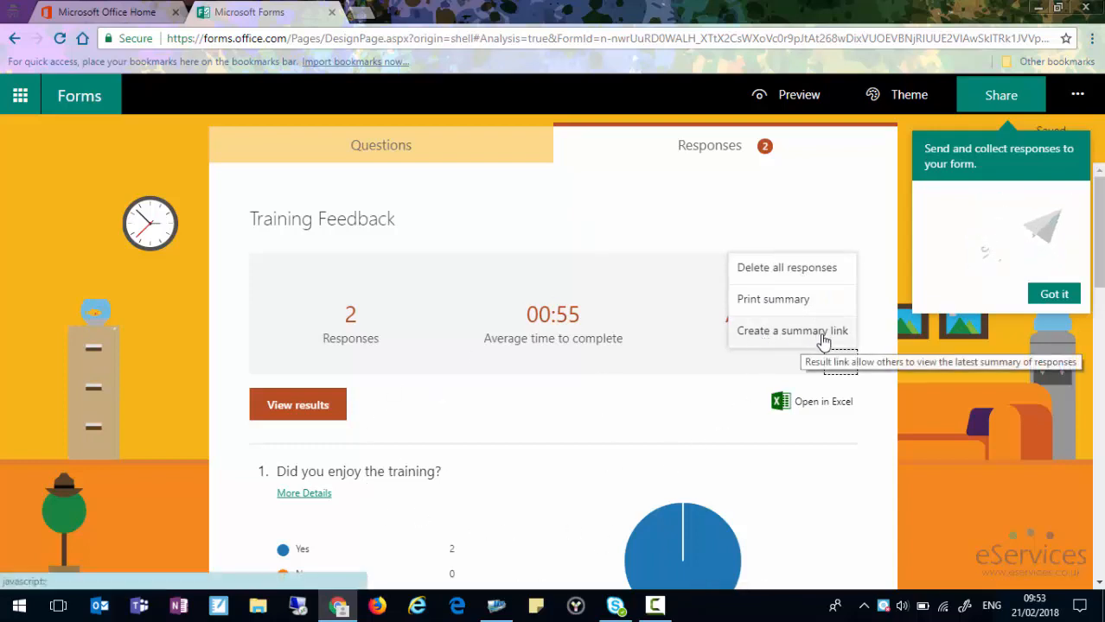
left_click(673, 315)
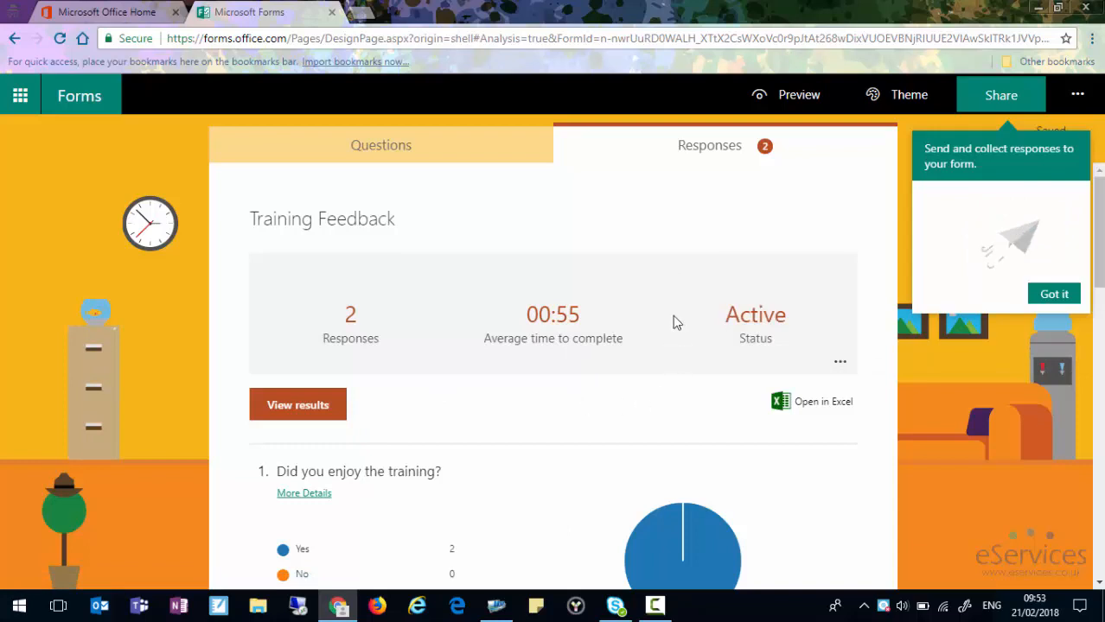
- Examine the summarised answers and pie chart for "Did you enjoy the training?"
scroll(562, 372, "down", 3)
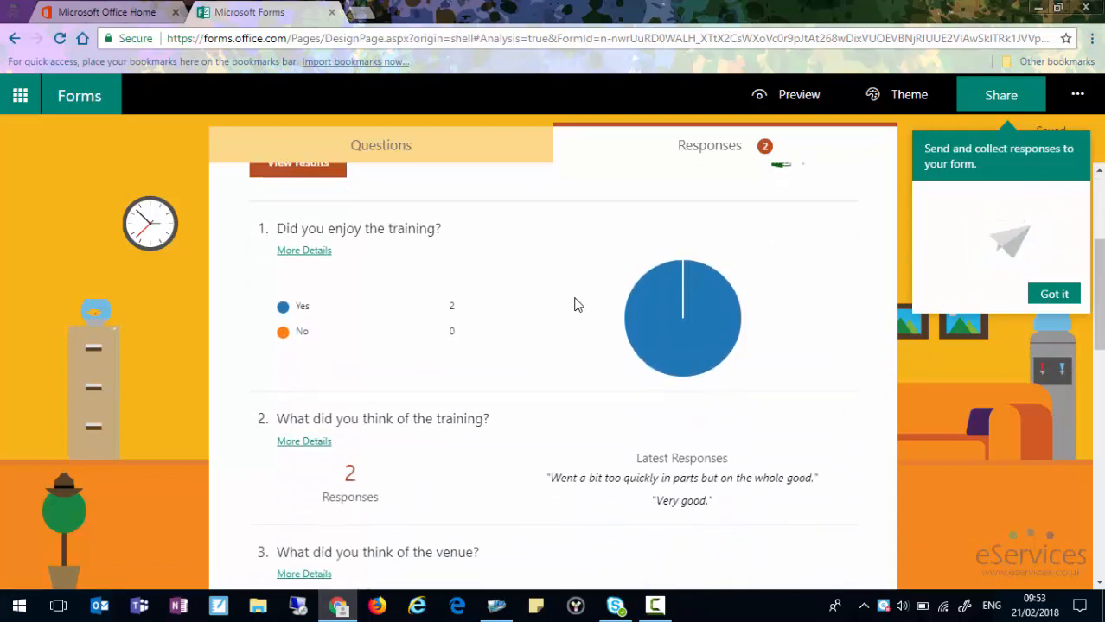
scroll(574, 302, "up", 1)
scroll(574, 303, "down", 1)
scroll(469, 257, "down", 1)
scroll(424, 305, "up", 1)
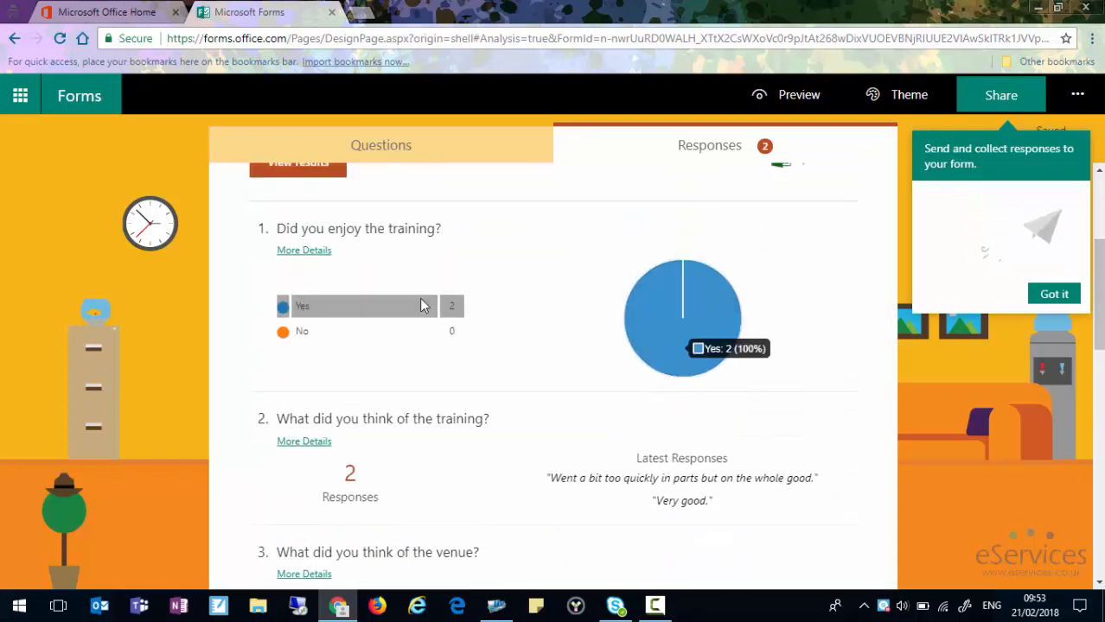
- View the detailed individual responses to "What did you think of the training?" and return to the summary
scroll(475, 329, "down", 2)
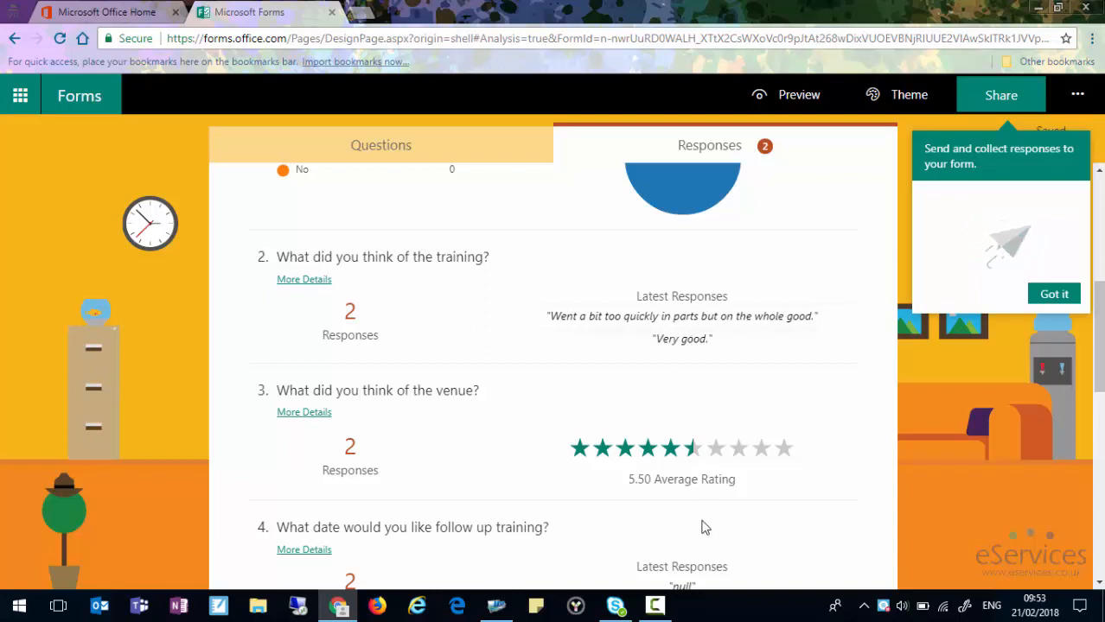
left_click(307, 284)
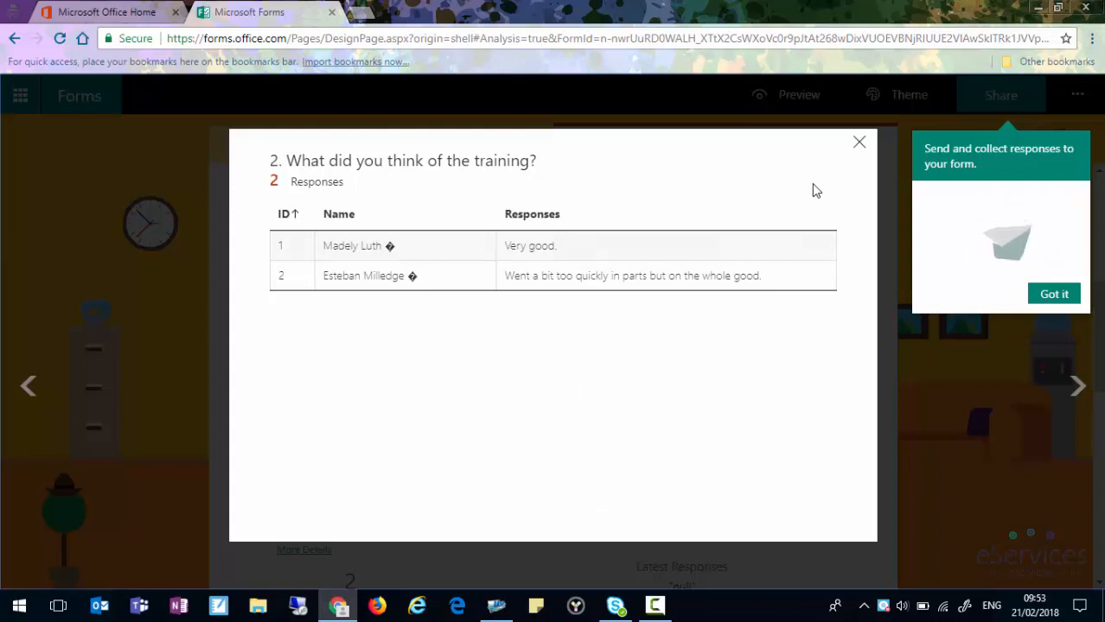
left_click(859, 142)
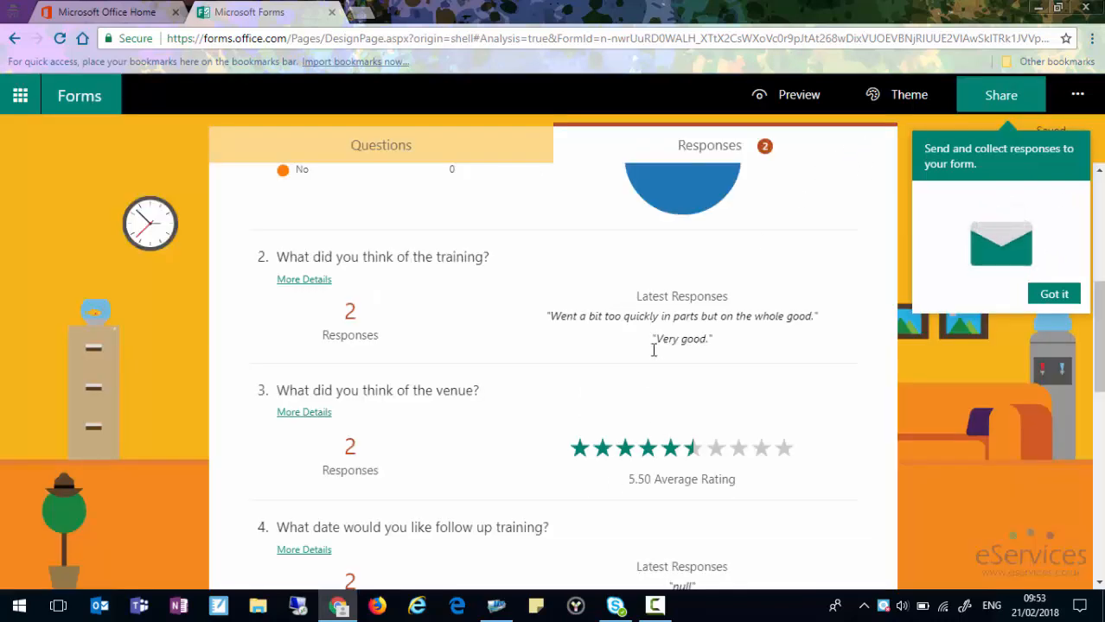
- Check the venue rating and view the detailed responses to "What date would you like follow up training?"
scroll(642, 370, "down", 1)
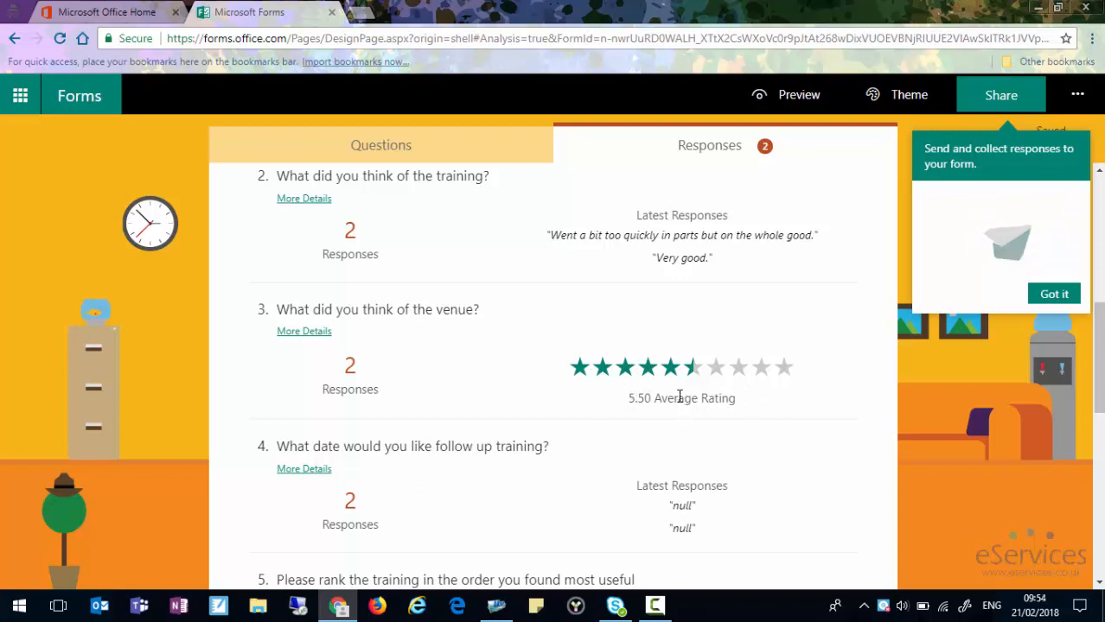
scroll(547, 376, "down", 1)
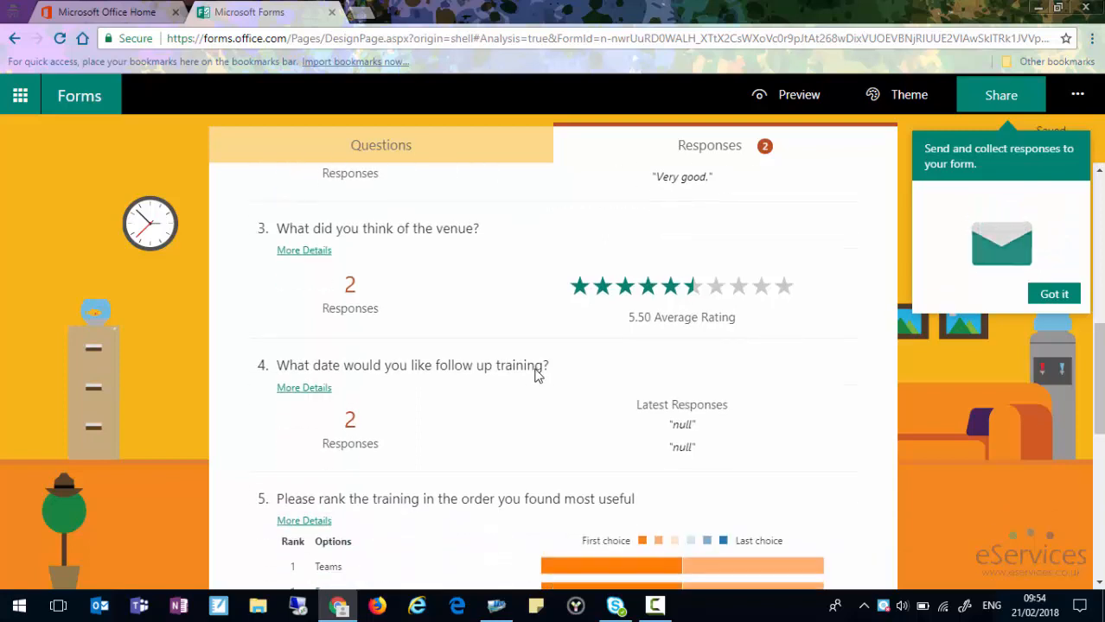
scroll(653, 401, "up", 1)
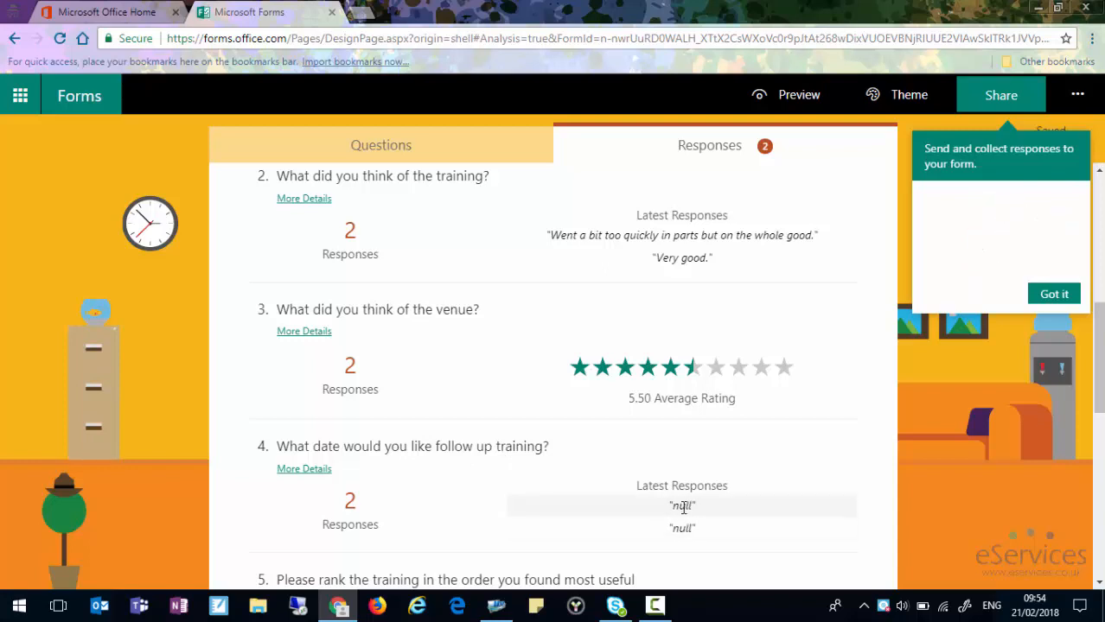
left_click(303, 468)
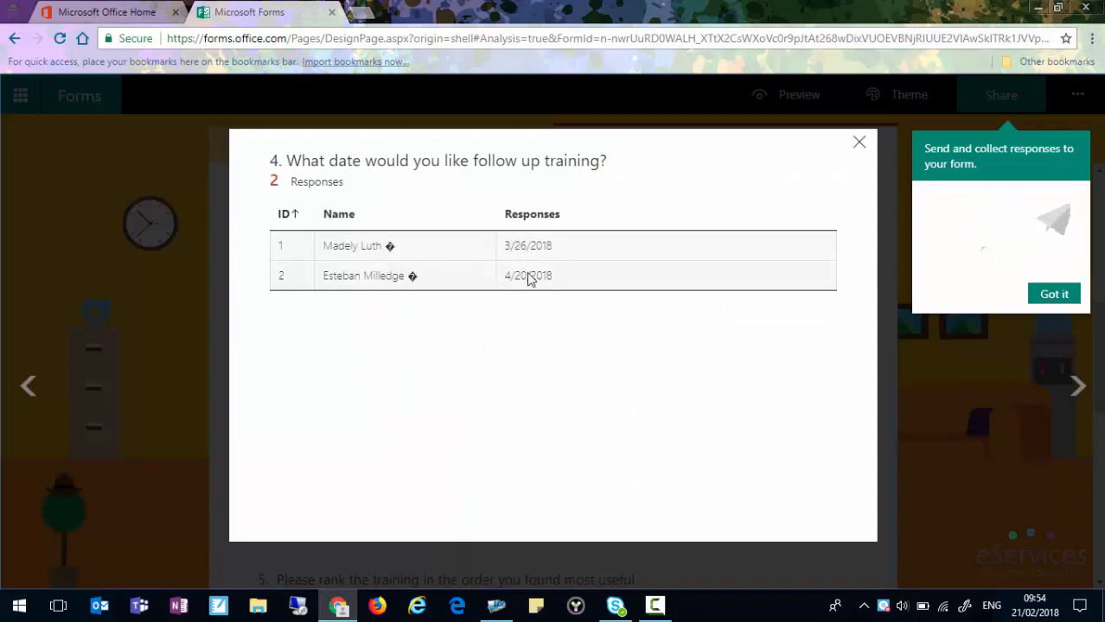
- View the individual rankings given for "Please rank the training in the order you found most useful" and return to the summary
left_click(860, 142)
scroll(548, 315, "down", 4)
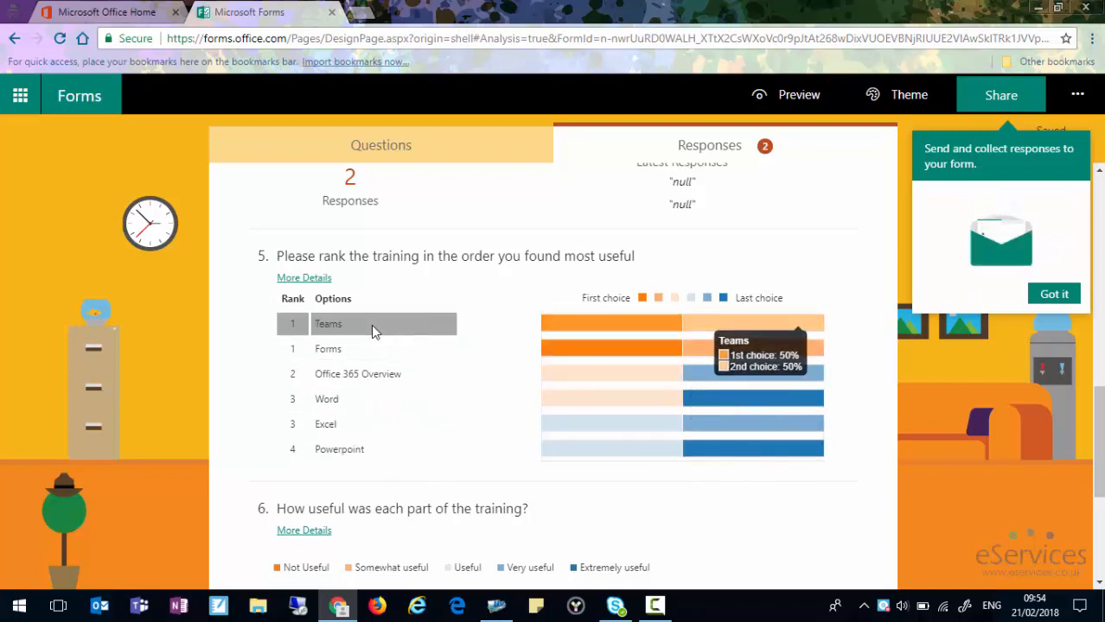
left_click(304, 278)
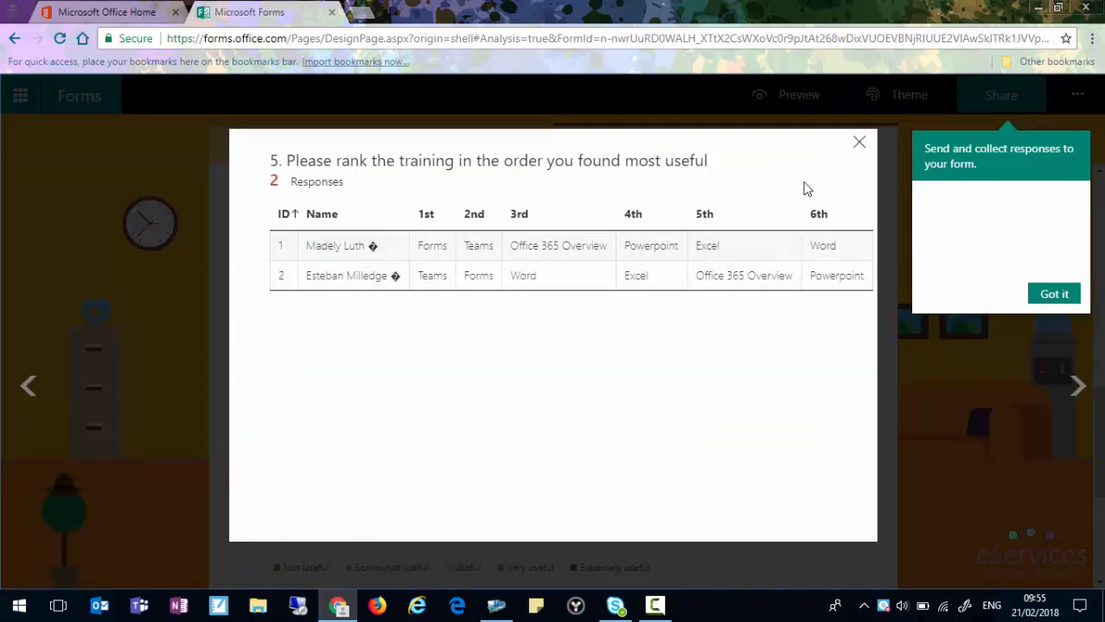
left_click(859, 142)
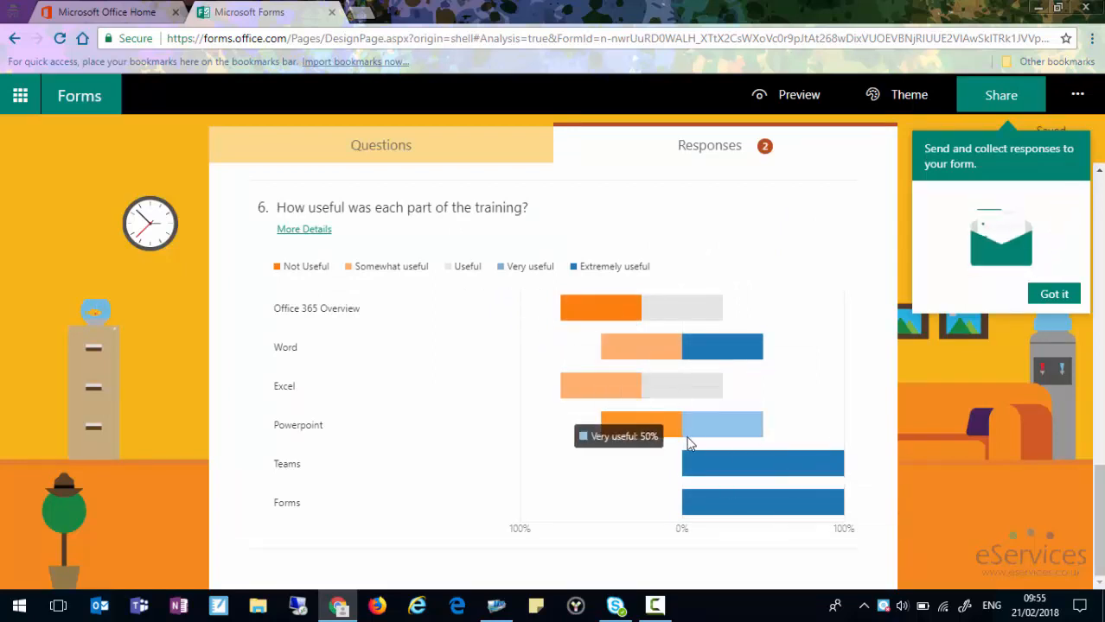
- Export the Training Feedback responses to an Excel workbook and open the downloaded file to view the answers
scroll(666, 383, "up", 15)
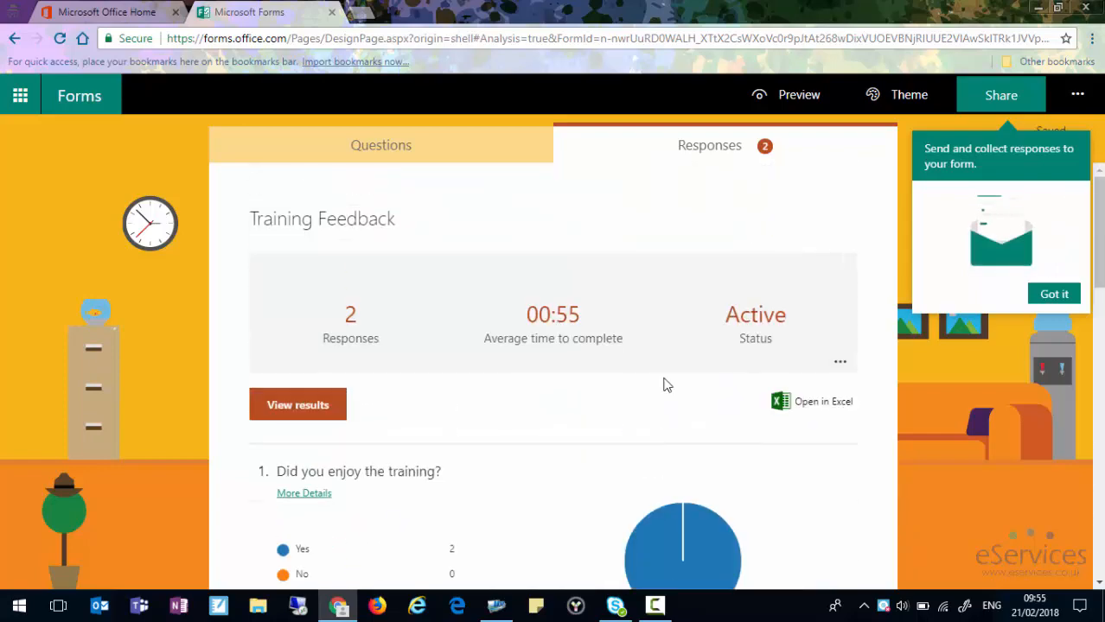
left_click(817, 405)
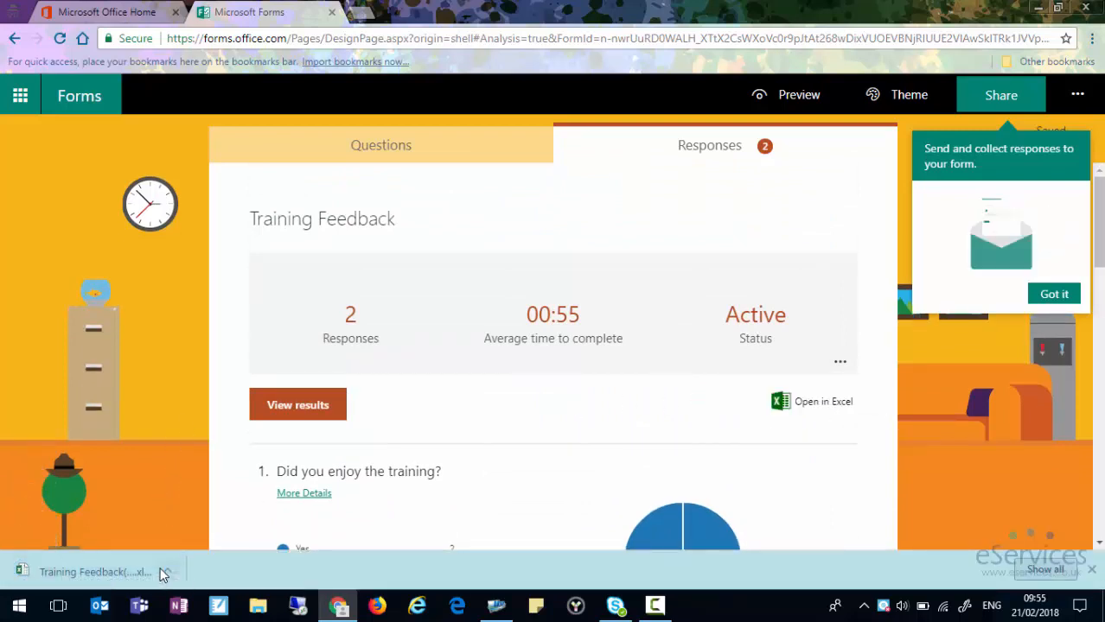
left_click(161, 568)
left_click(192, 467)
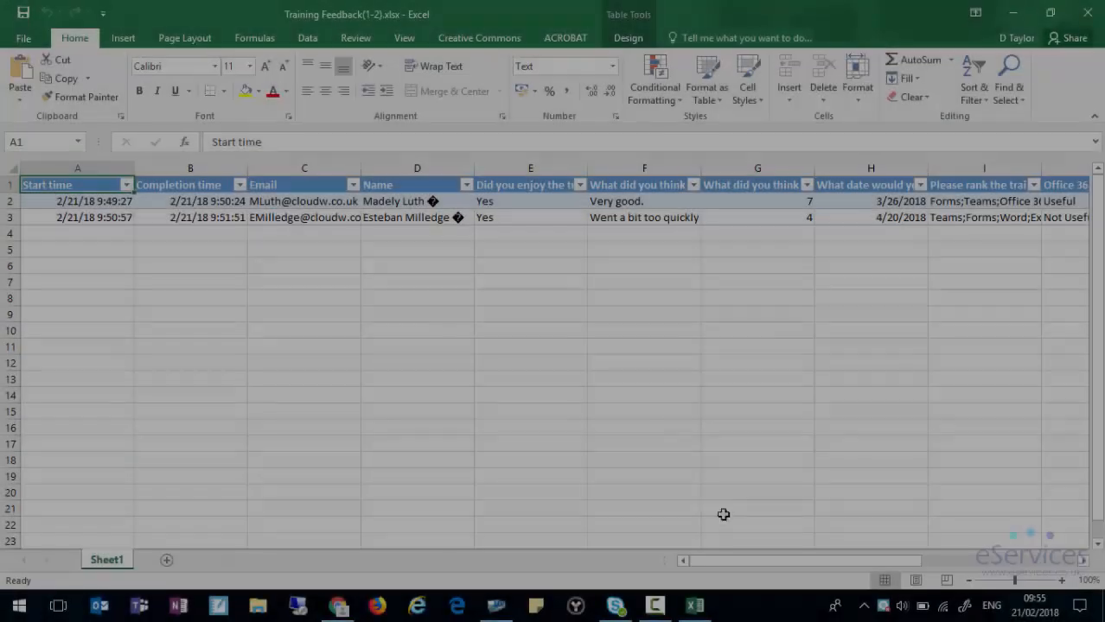
mouse_move(759, 557)
left_mouse_down()
mouse_move(929, 560)
mouse_move(735, 560)
mouse_move(749, 560)
left_mouse_up()
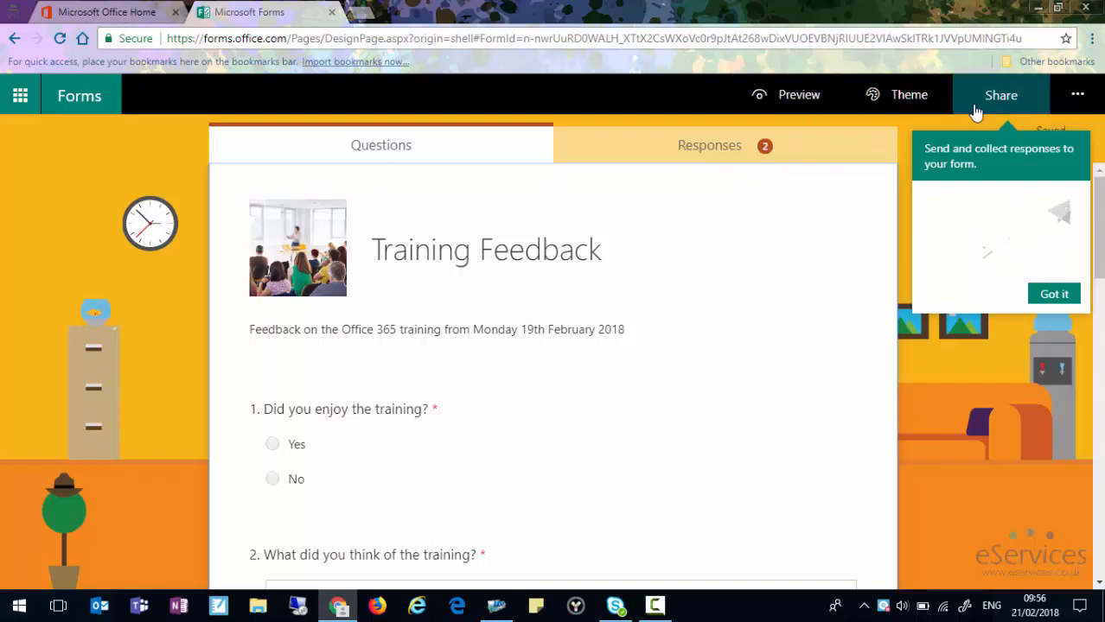
- Return to the forms overview, create a new quiz and add a choice question to it
left_click(84, 98)
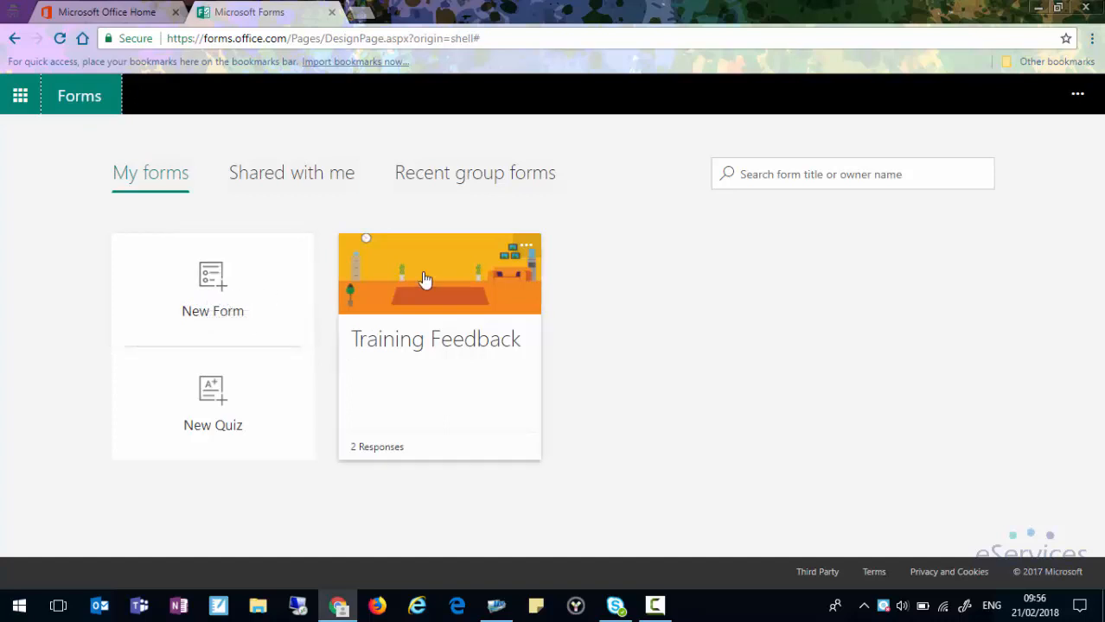
left_click(210, 403)
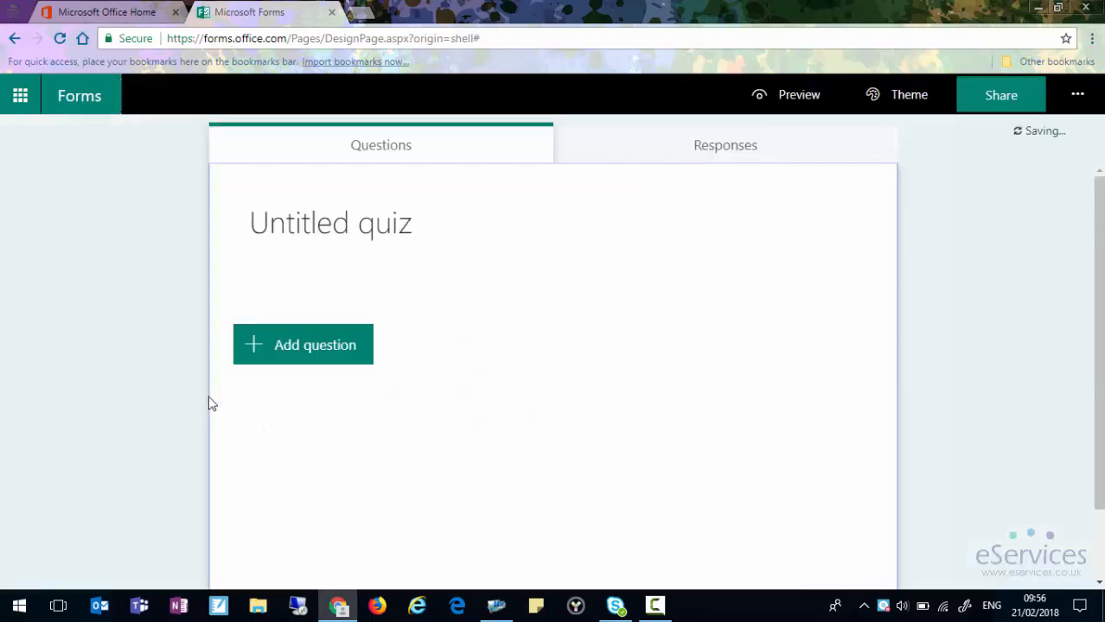
left_click(291, 353)
left_click(709, 345)
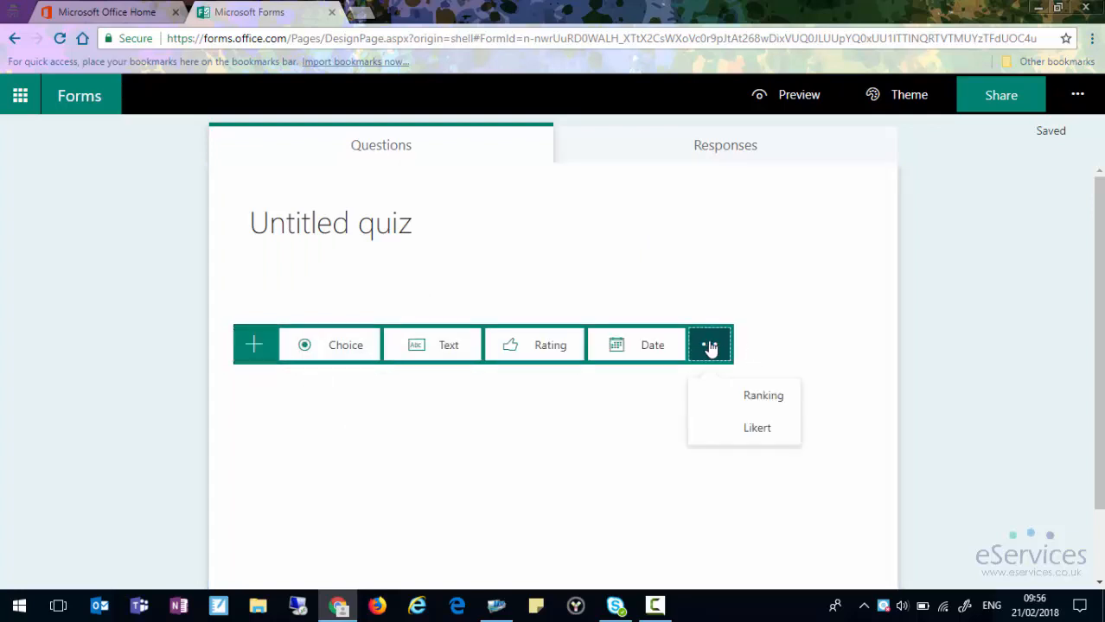
left_click(331, 350)
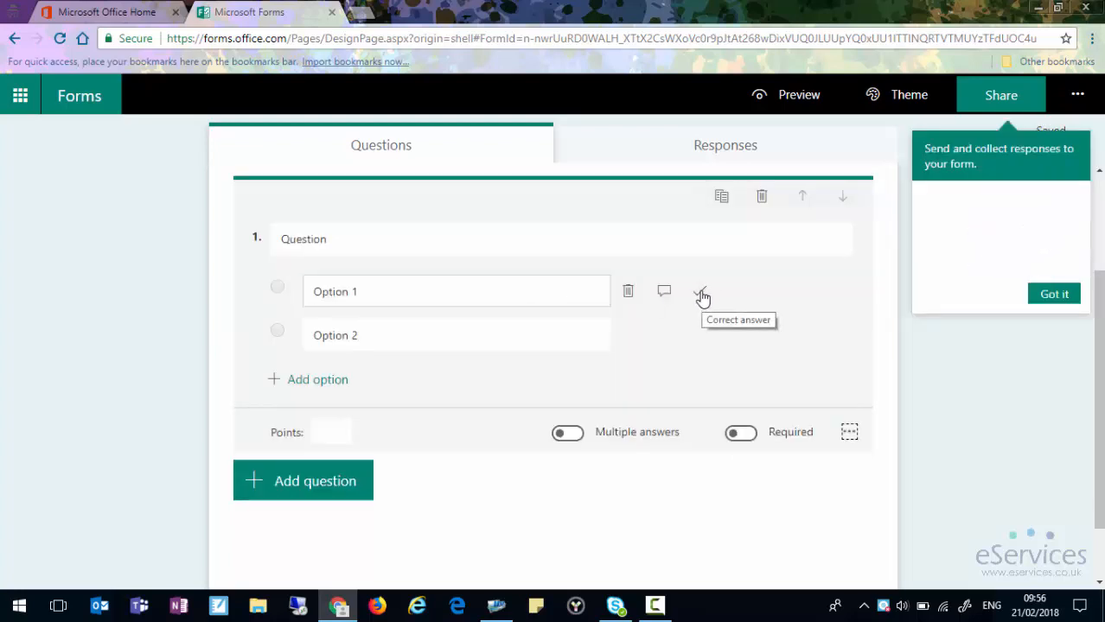
left_click(329, 434)
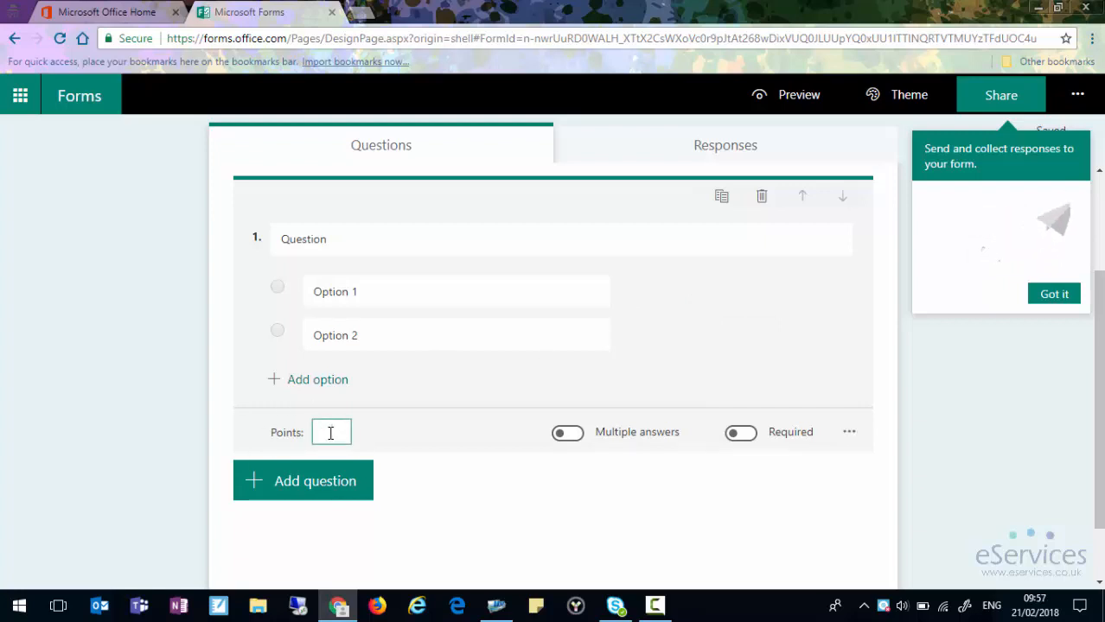
left_click(353, 240)
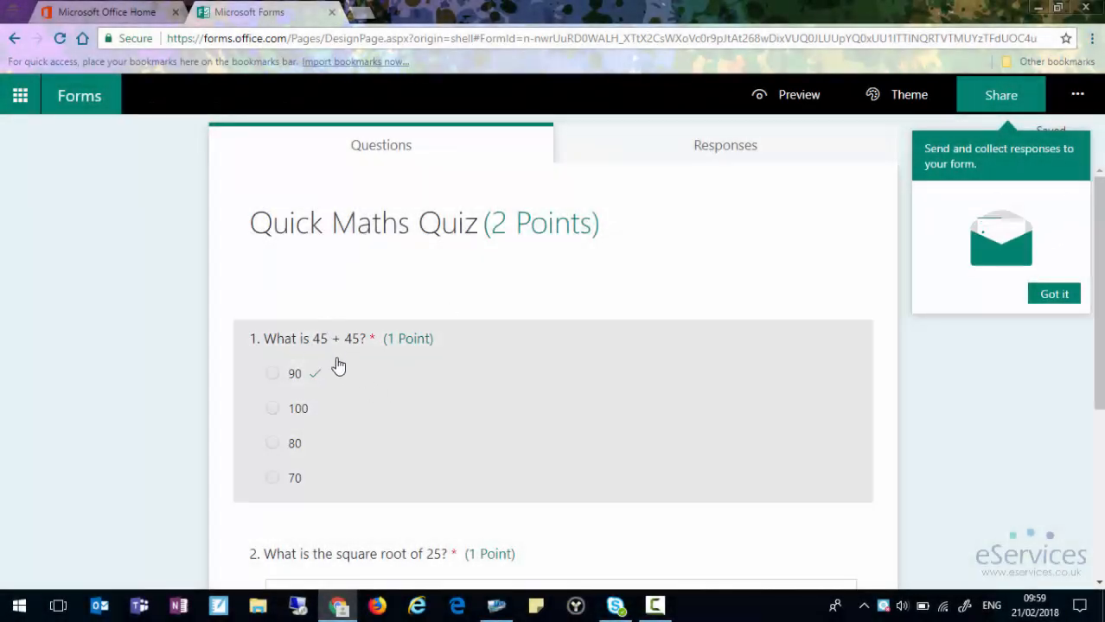
- Try 100 and 80 as the correct answer to "What is 45 + 45?" and set it back to 90
left_click(566, 360)
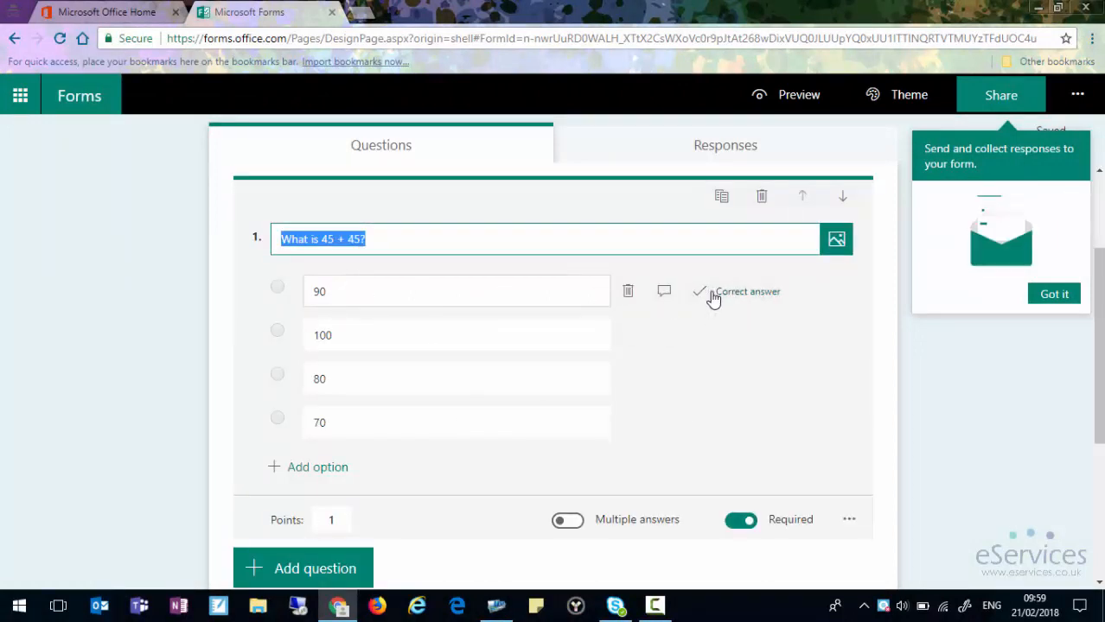
left_click(701, 337)
left_click(700, 379)
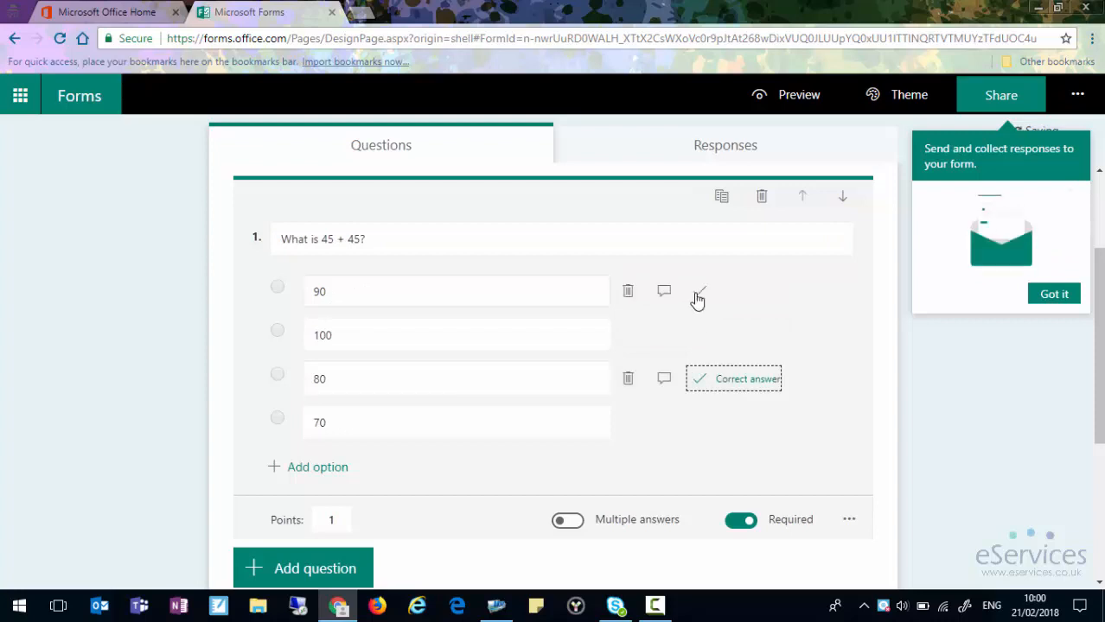
left_click(699, 292)
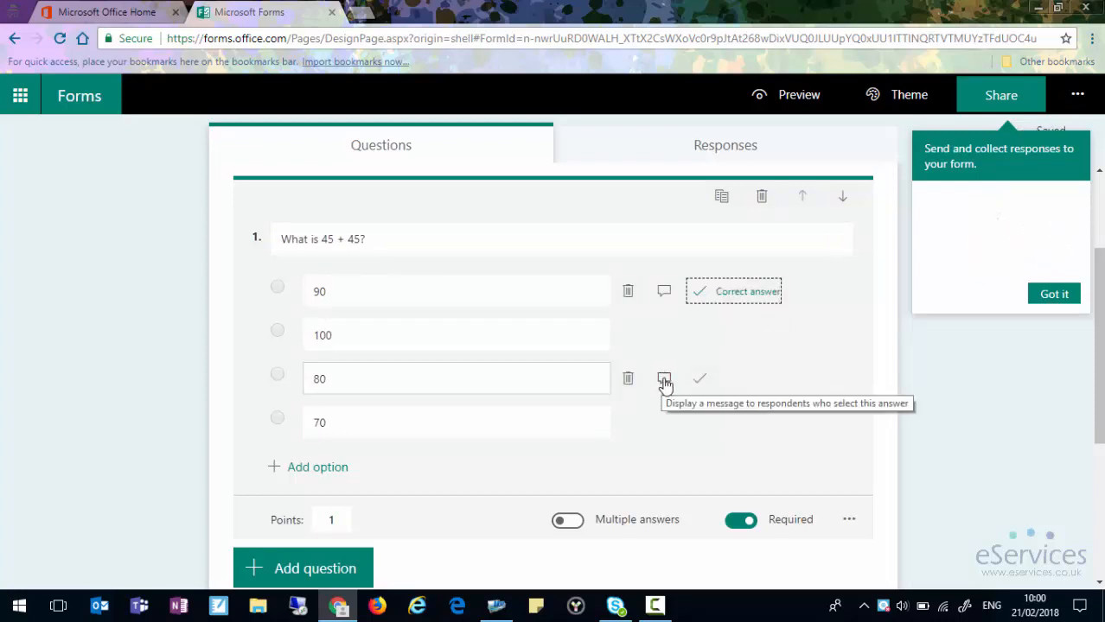
- Try the respondent message "That's not quite right" on answer 80 and clear its text
left_click(663, 378)
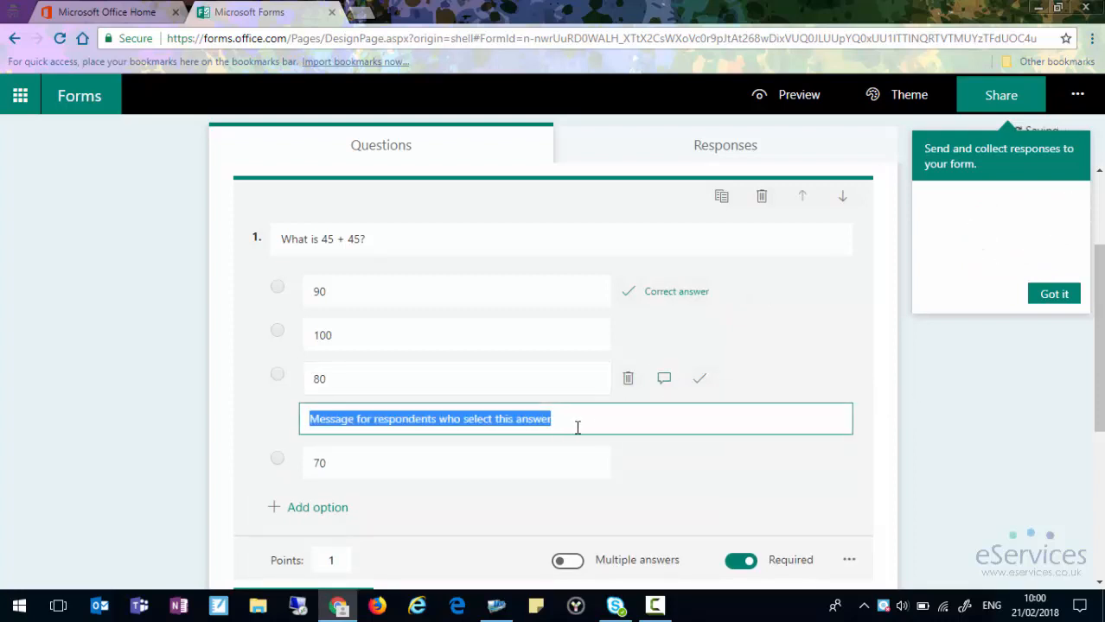
type("That's not quite right")
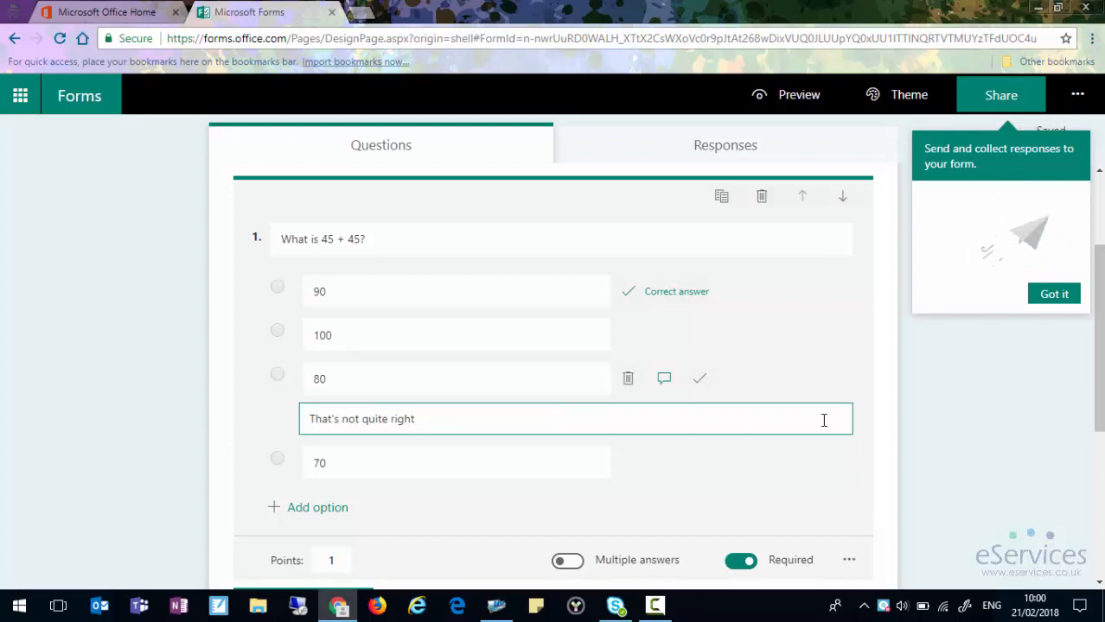
left_click_drag(424, 430, 249, 424)
key("BackSpace")
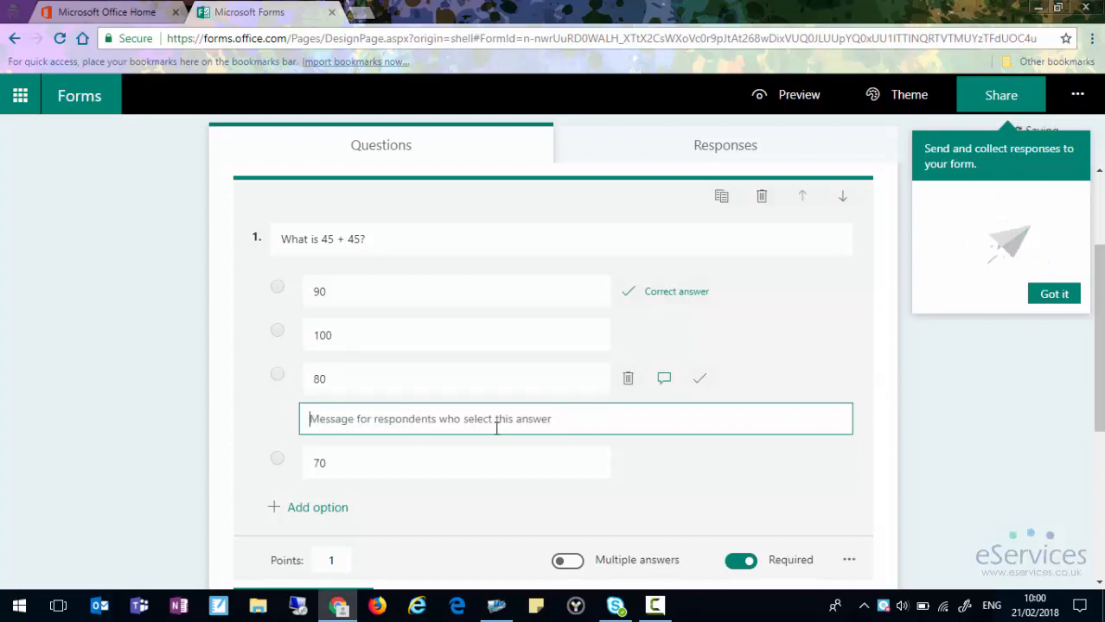
left_click(950, 436)
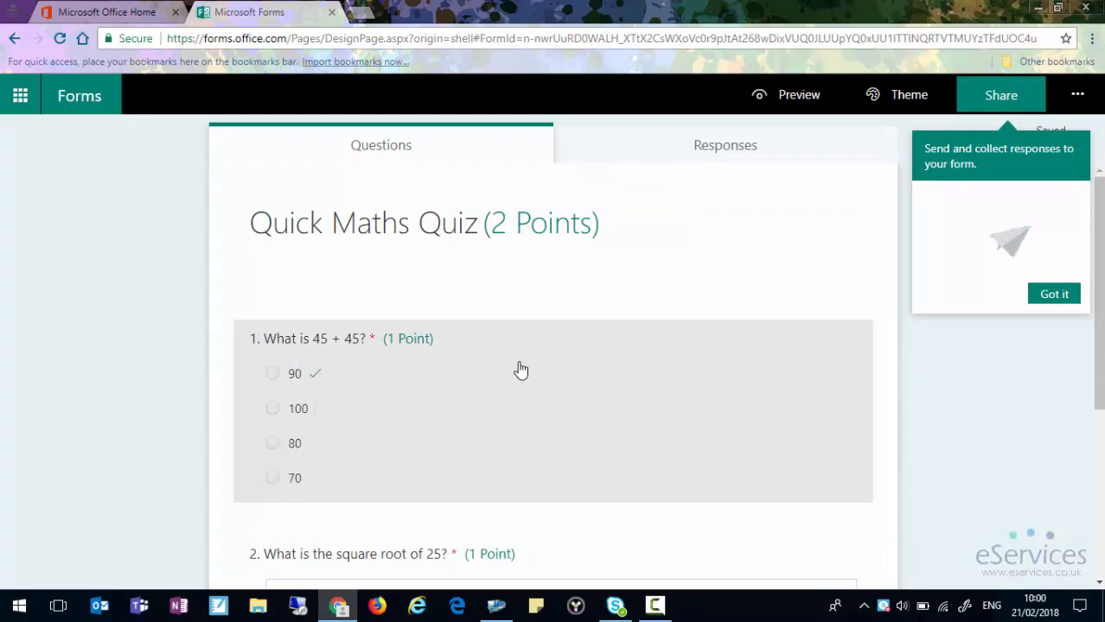
- Examine the additional options and the answer restriction types for "What is the square root of 25?", keeping the restriction at Number
scroll(520, 372, "down", 3)
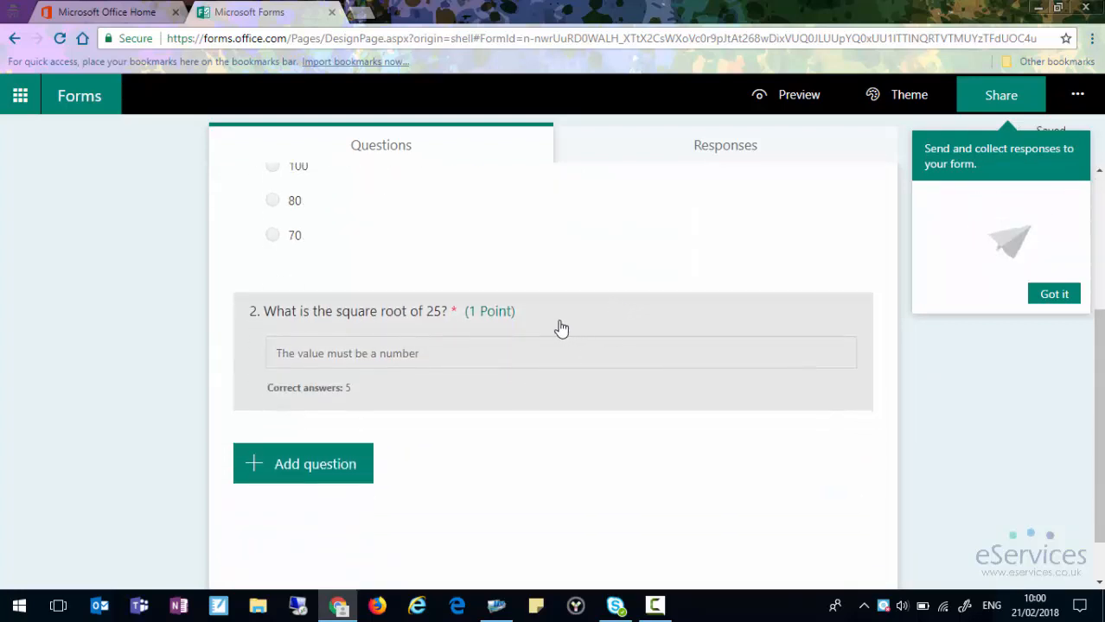
left_click(572, 313)
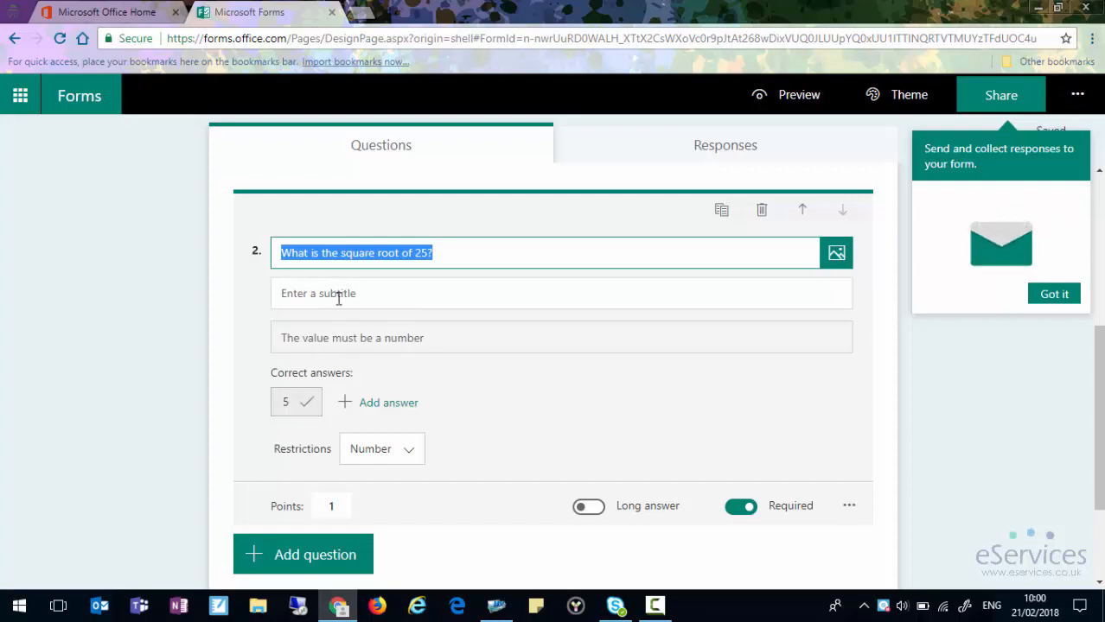
left_click(849, 507)
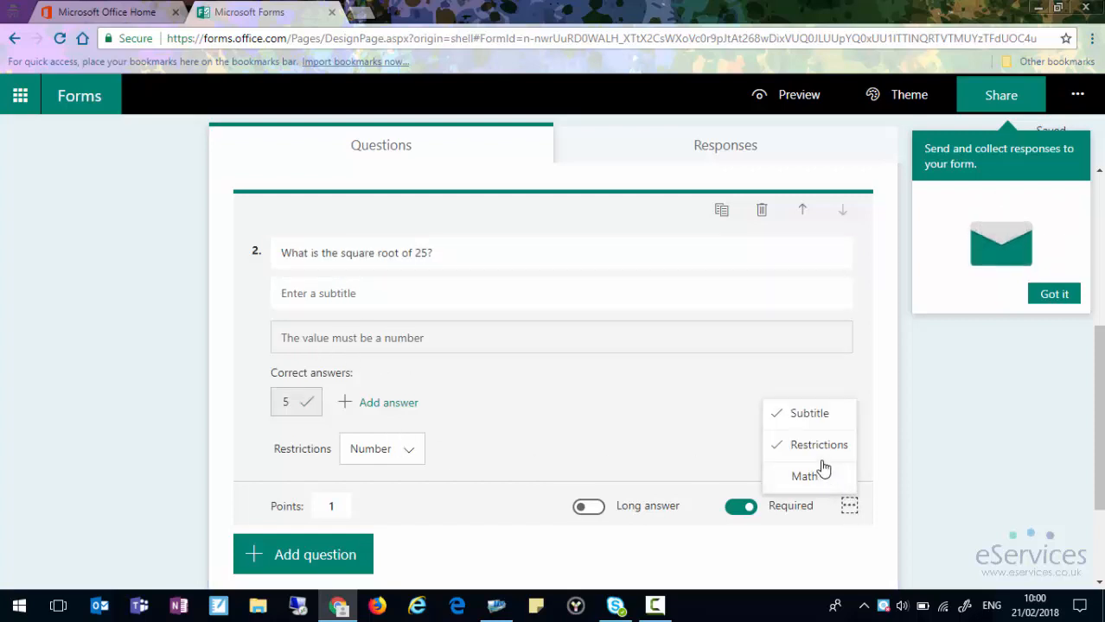
left_click(479, 454)
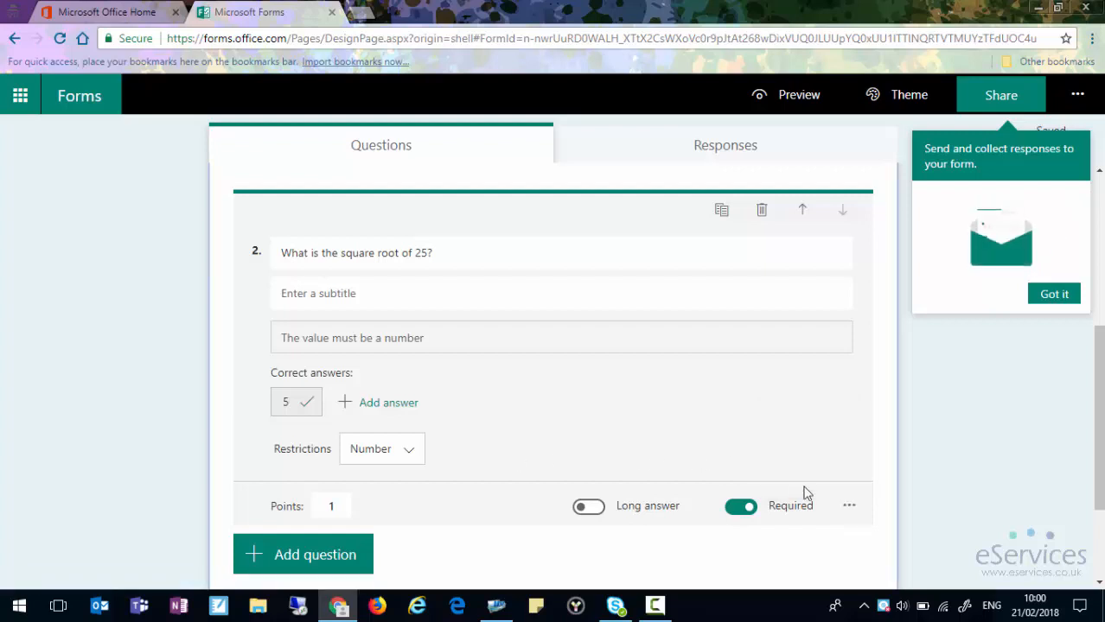
left_click(386, 451)
left_click(380, 487)
- Apply the green theme with chemistry flasks on shelves to the quiz
left_click(899, 95)
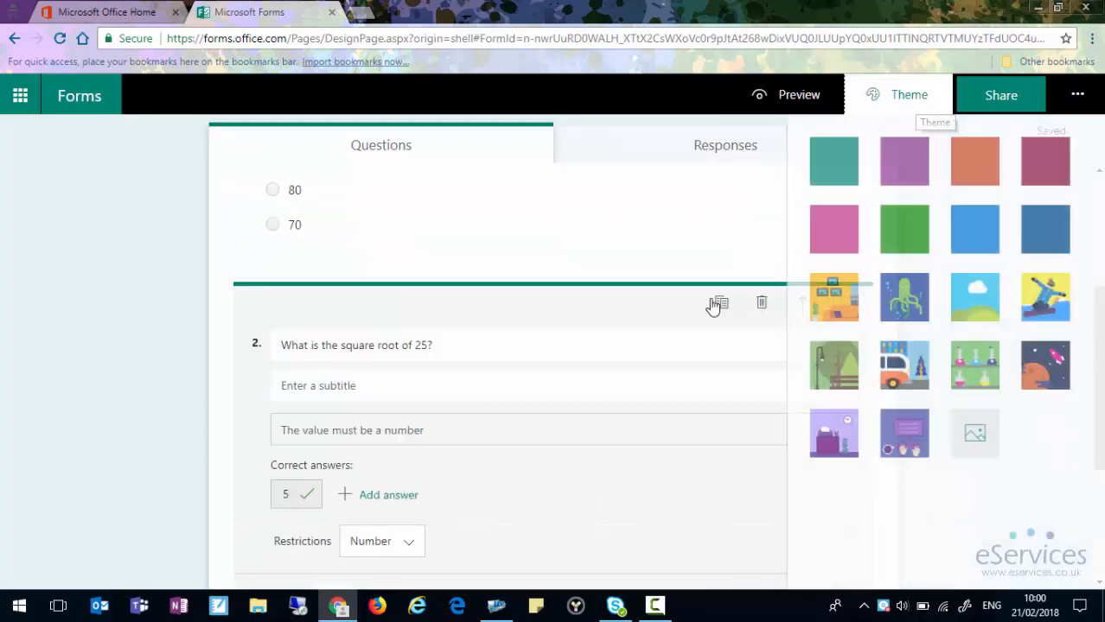
left_click(971, 387)
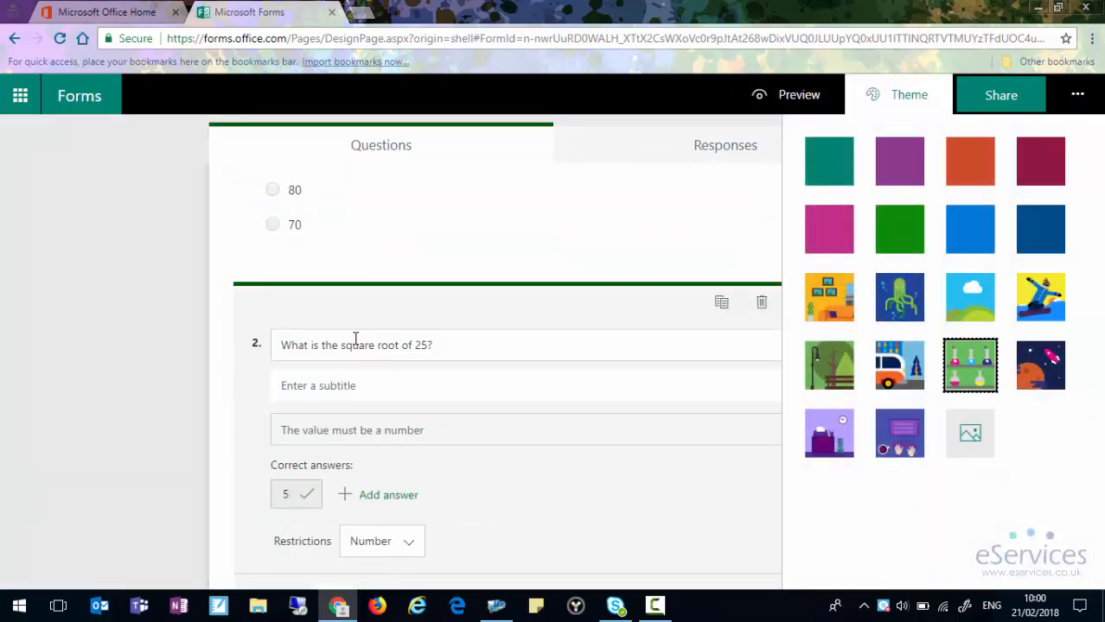
left_click(119, 290)
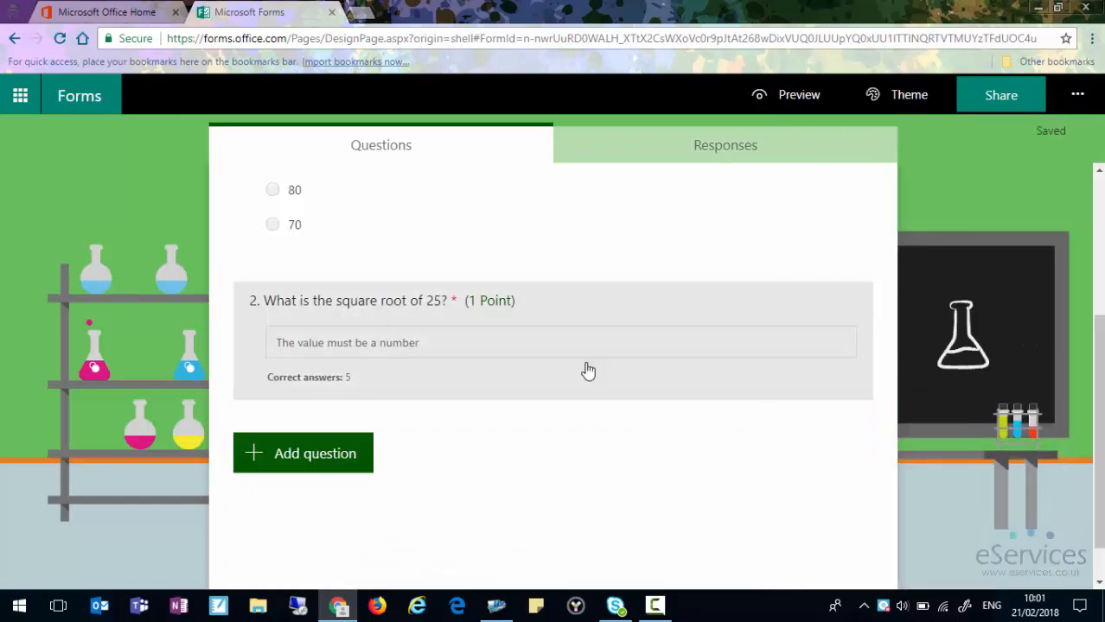
- Copy the quiz's response link for people in the organization and close the sharing options
scroll(587, 370, "up", 3)
left_click(1007, 97)
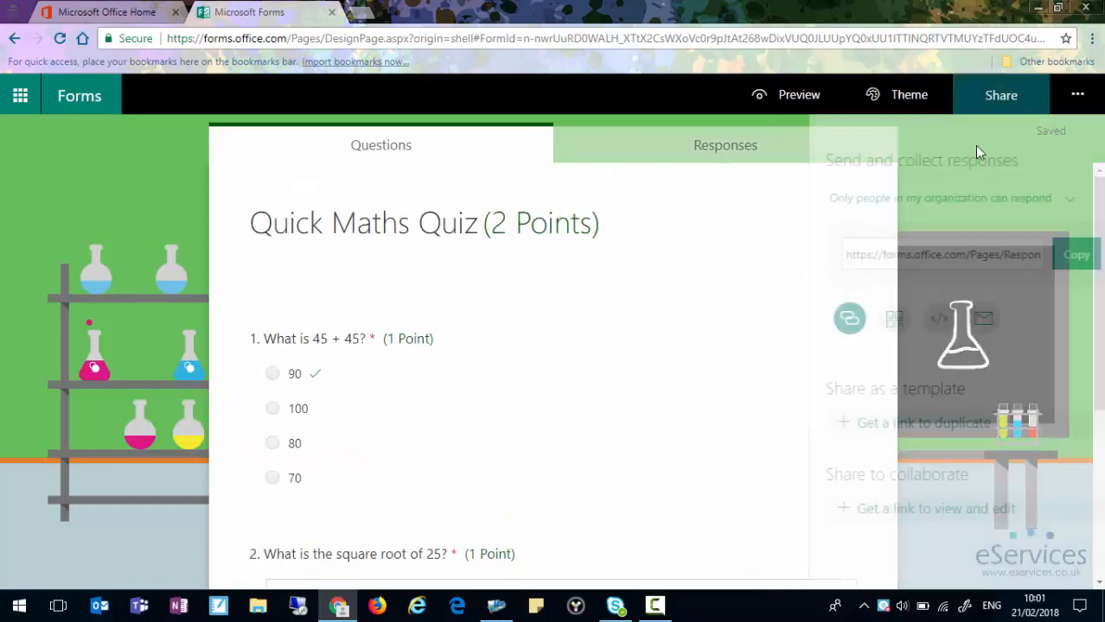
left_click(830, 255)
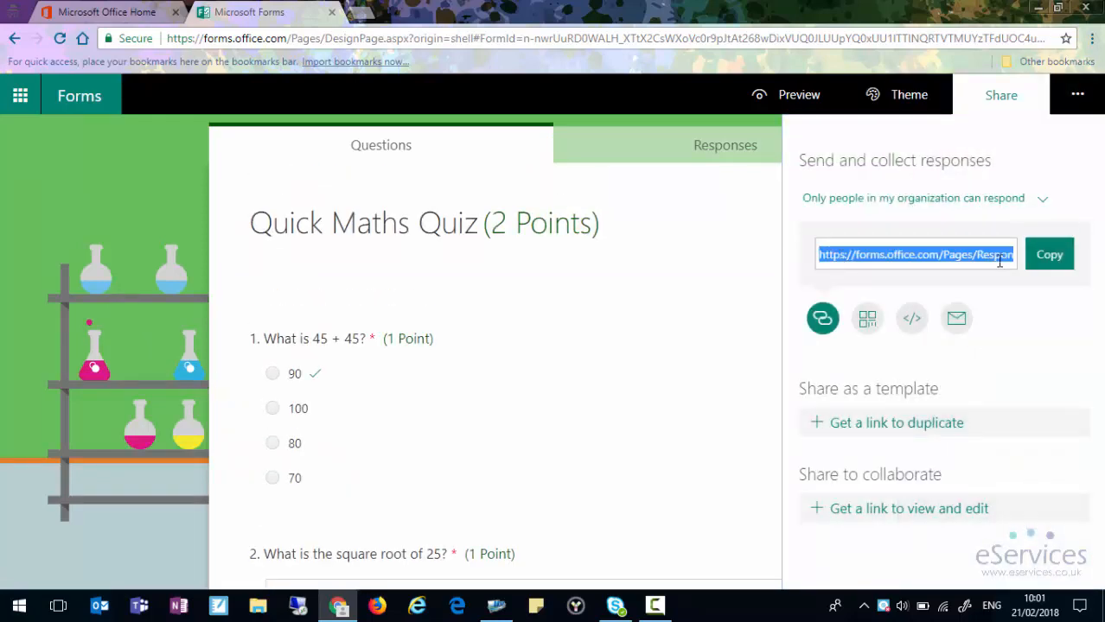
left_click(1048, 254)
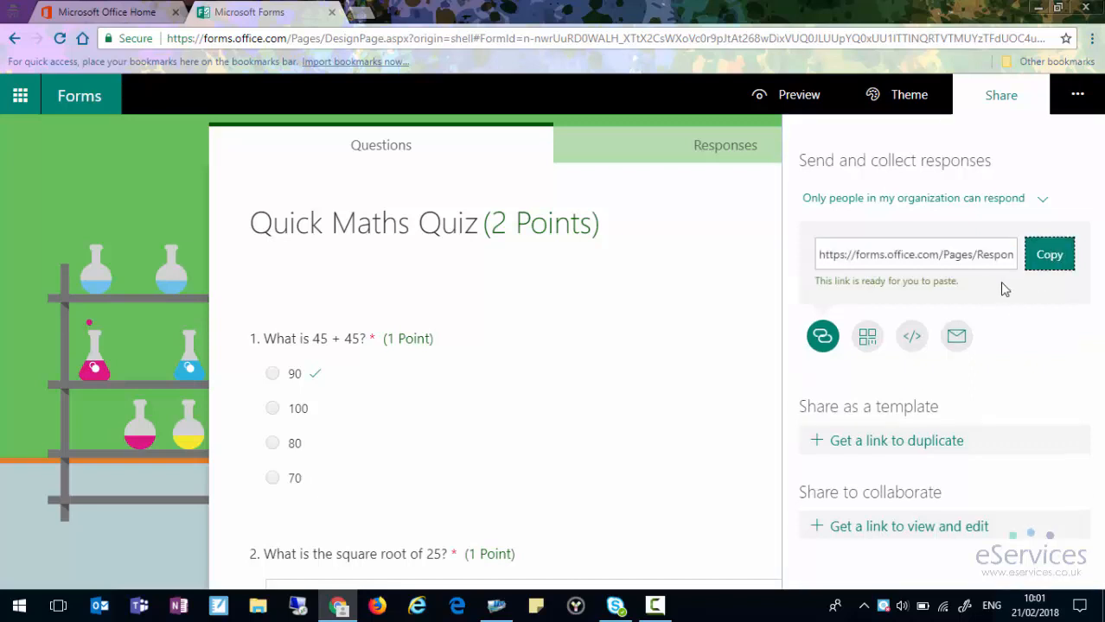
left_click(434, 156)
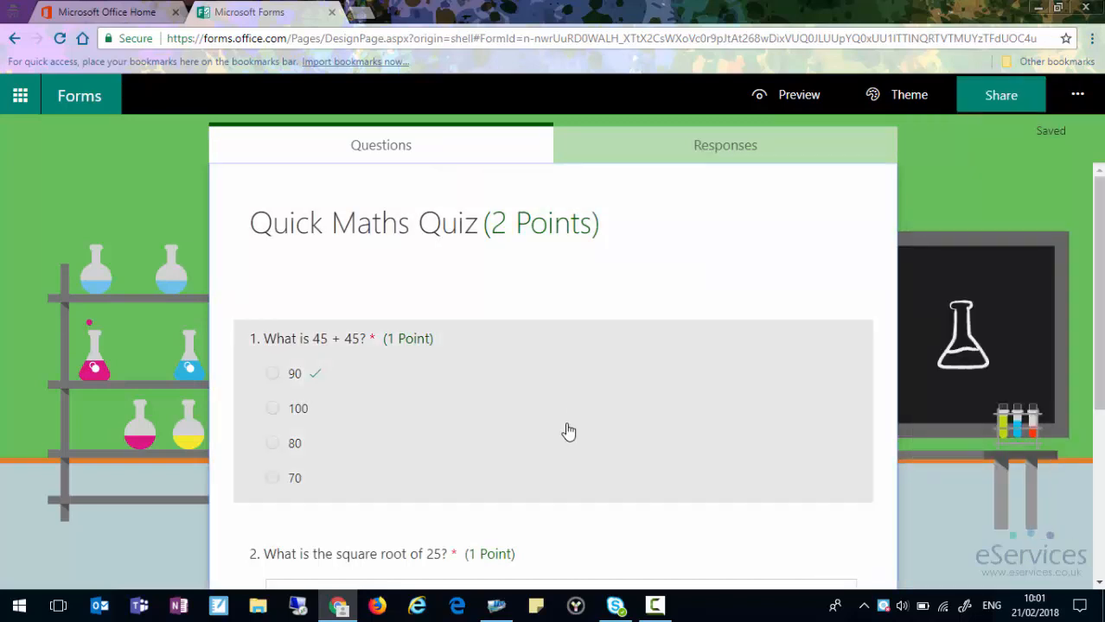
- View the Quick Maths Quiz response summary and return to its questions
left_click(733, 155)
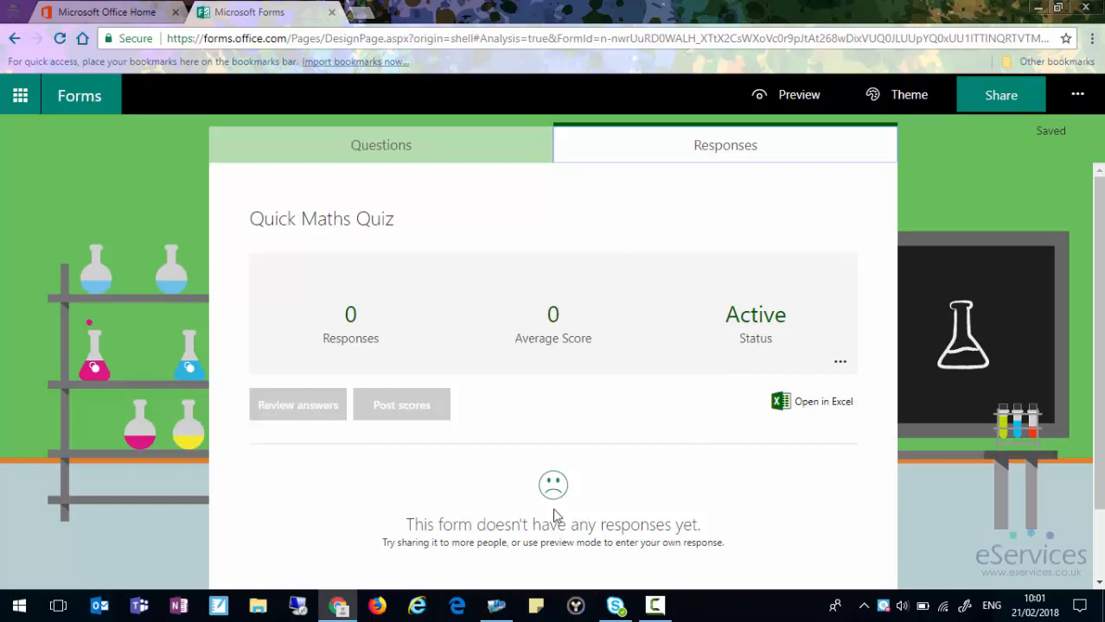
left_click(382, 147)
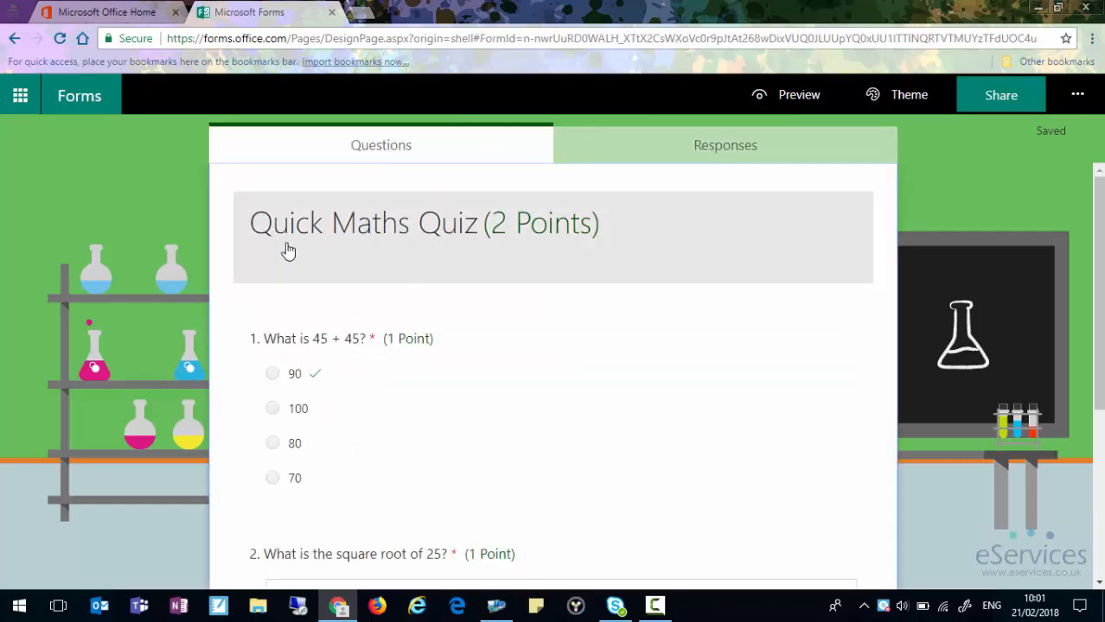